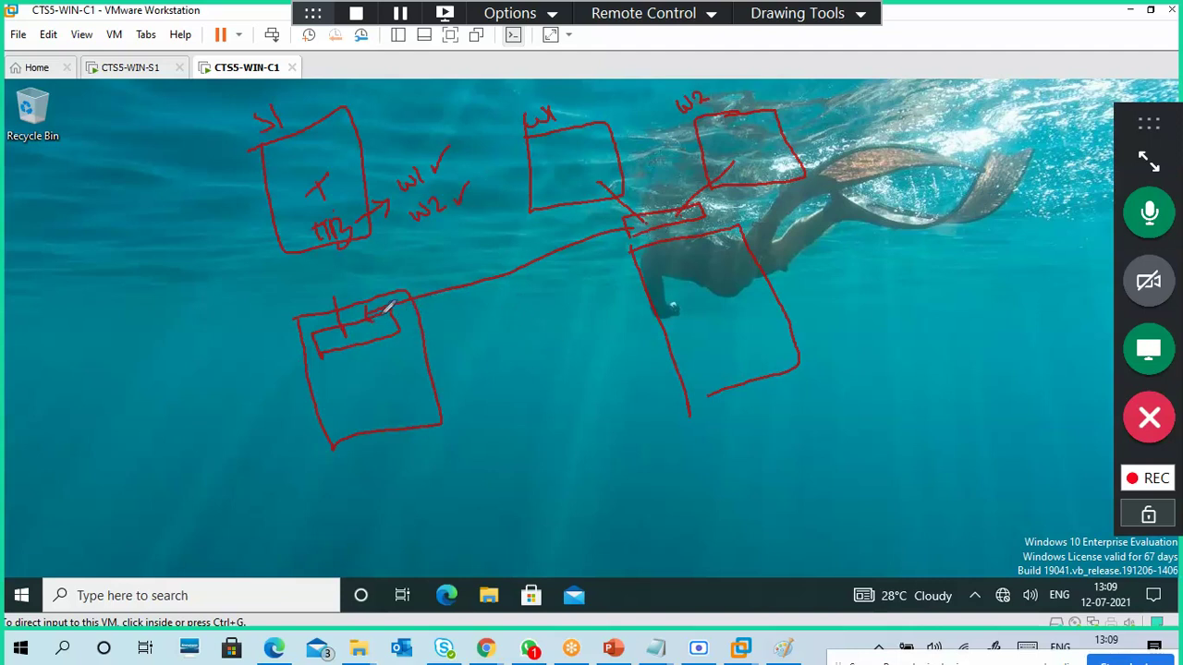
- Underline the small client box, draw an α inside W1, and add a stroke from W2
mouse_move(349, 342)
left_mouse_down()
mouse_move(385, 331)
mouse_move(321, 324)
left_mouse_up()
left_click_drag(564, 159, 567, 178)
mouse_move(758, 128)
left_mouse_down()
mouse_move(822, 103)
mouse_move(774, 126)
left_mouse_up()
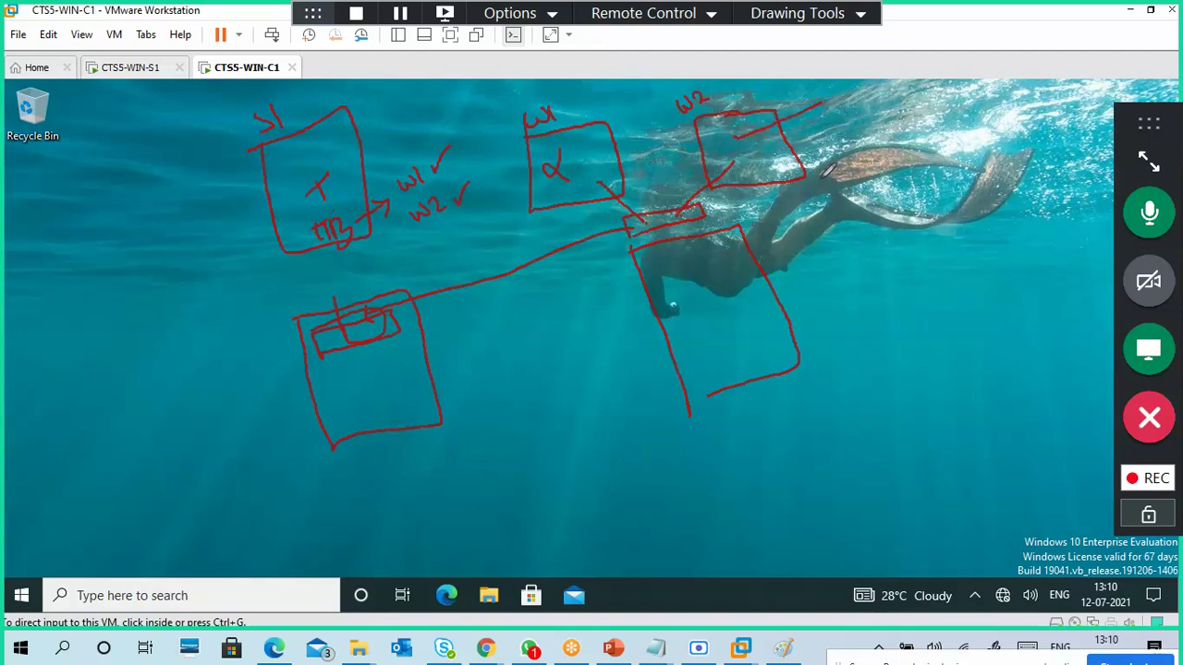
- Erase all the red annotations and return to normal non-drawing mode
left_click(833, 15)
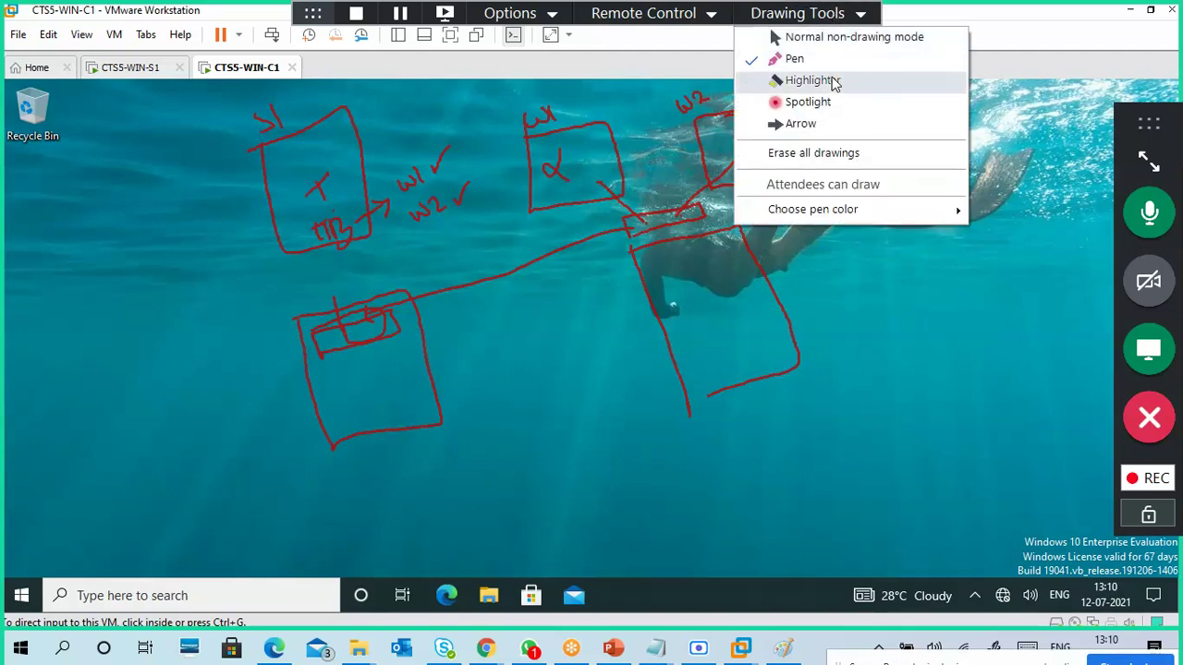
left_click(836, 155)
left_click(827, 17)
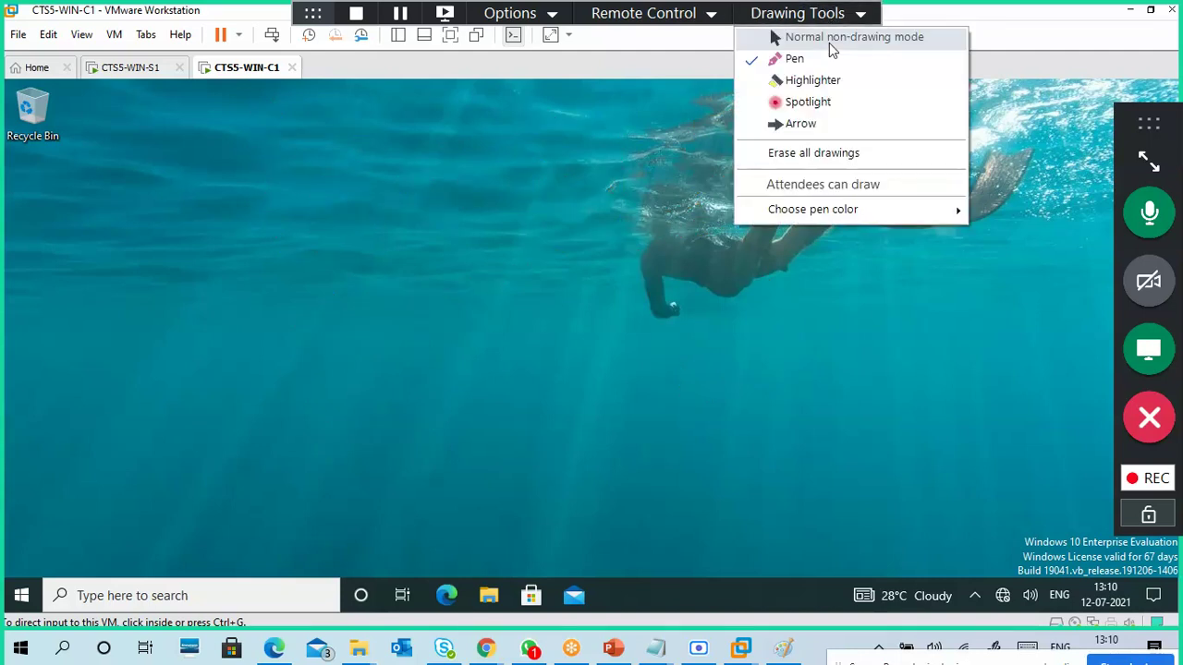
left_click(831, 37)
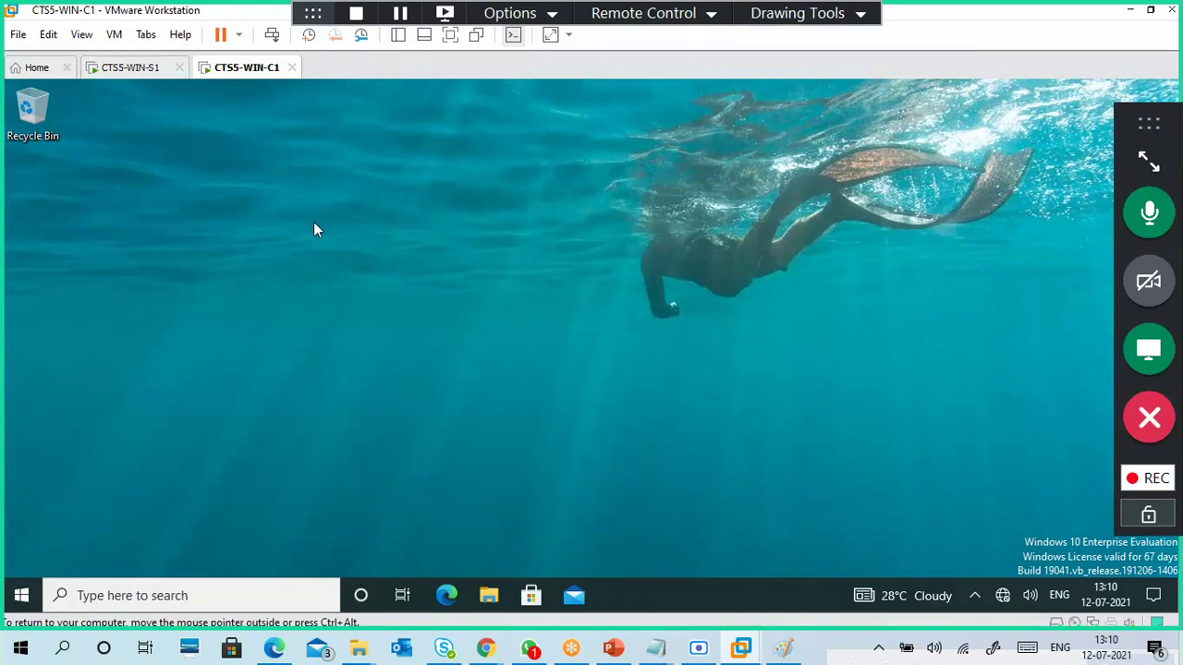
- Check the iSCSI virtual disk status on CTS5-WIN-S1, then return to CTS5-WIN-C1
left_click(127, 68)
left_click(236, 68)
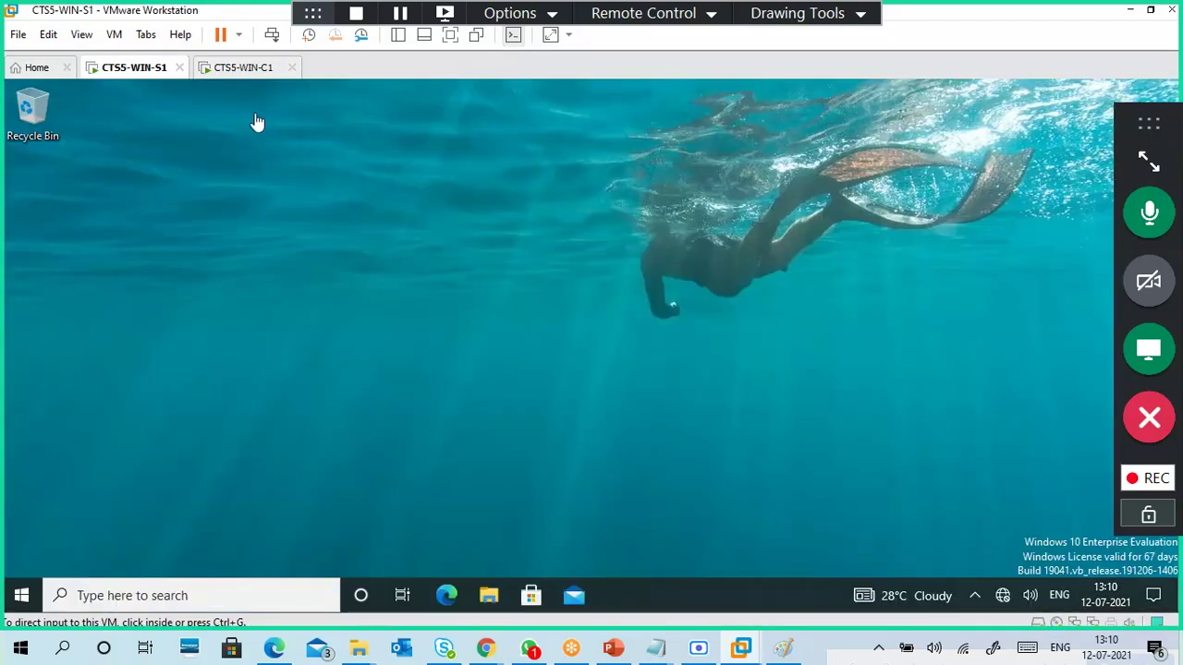
left_click(130, 68)
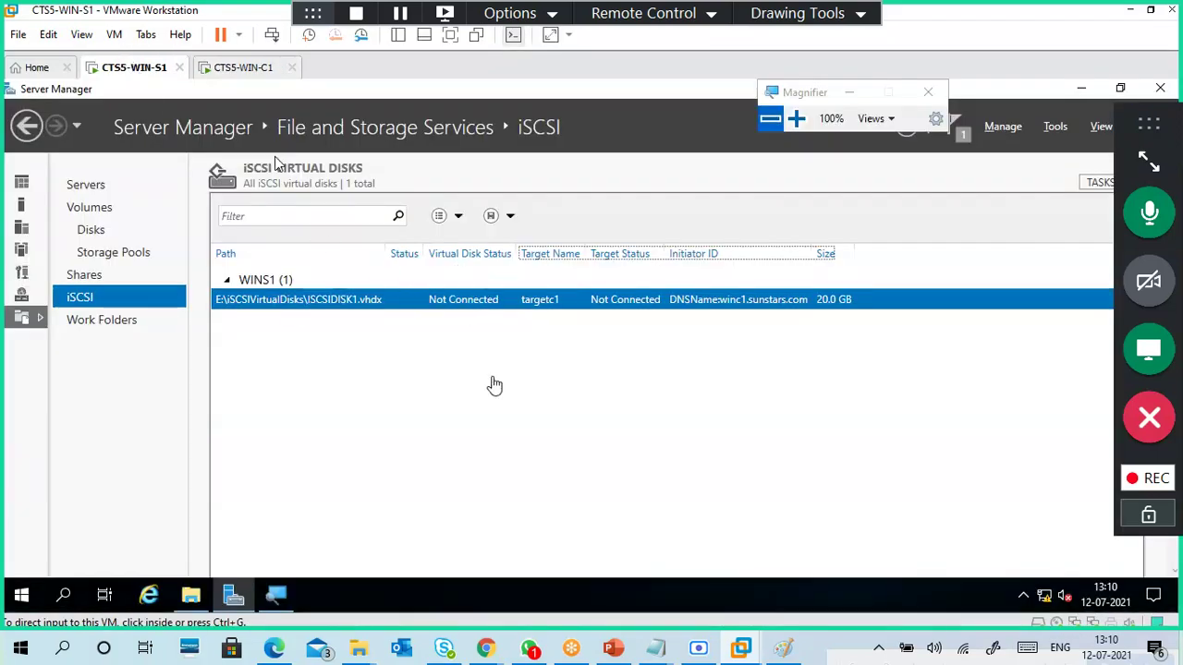
left_click(243, 69)
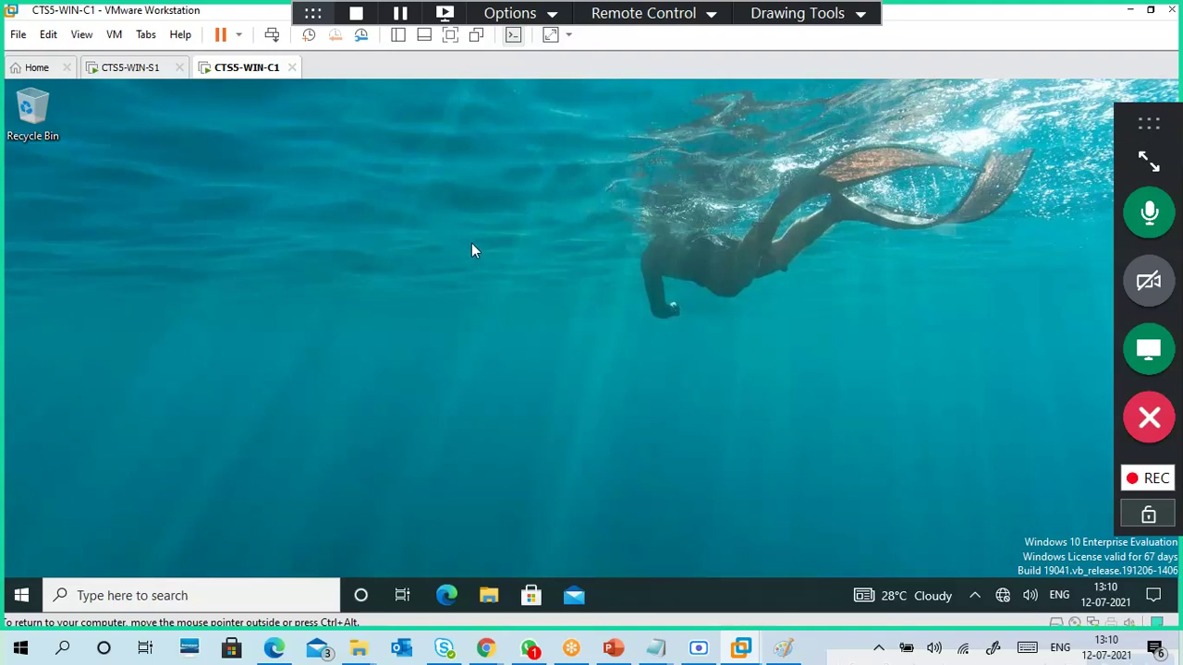
- Launch Control Panel by running 'control' from the Run dialog
key("super")
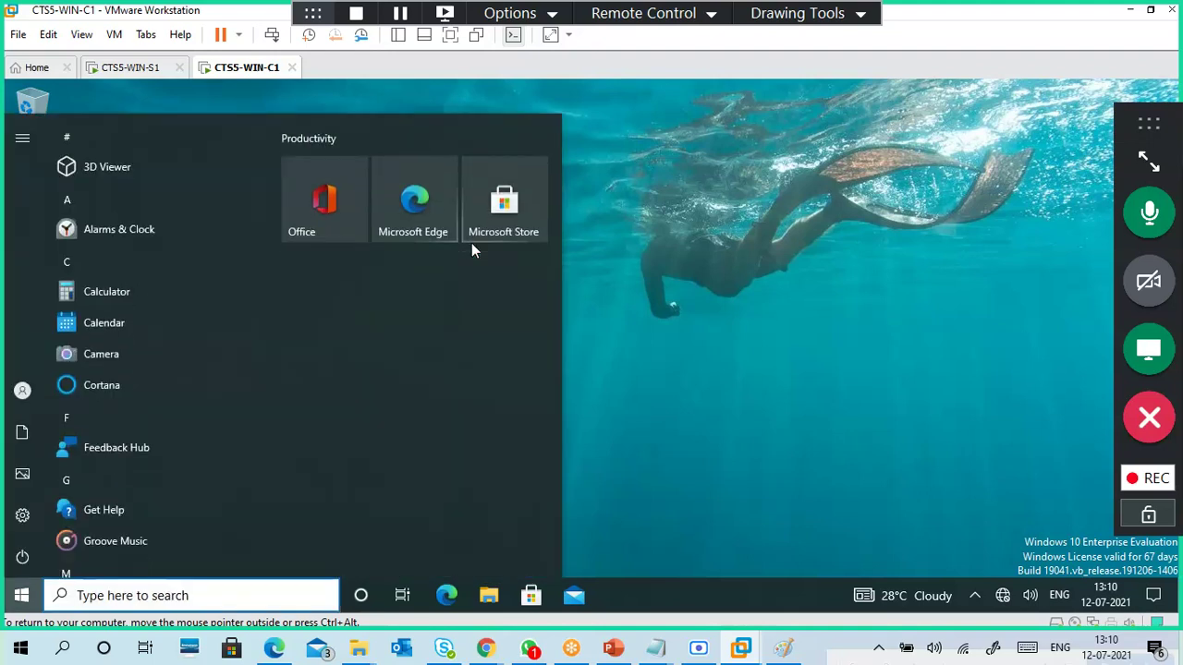
key("super+r")
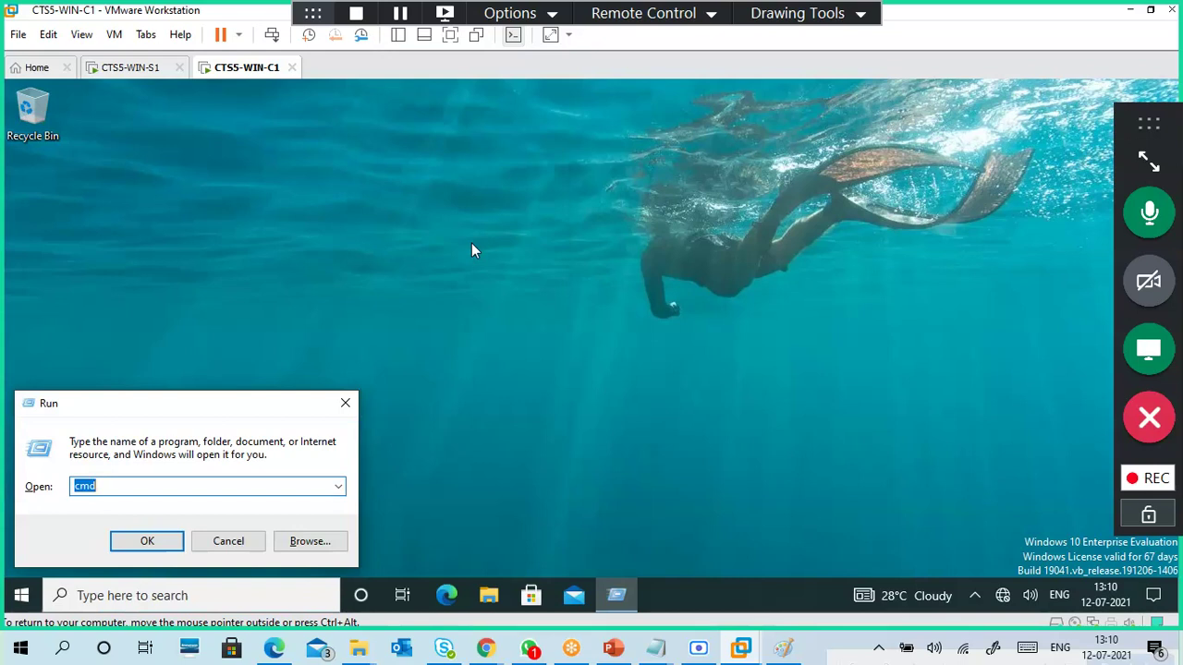
type("control")
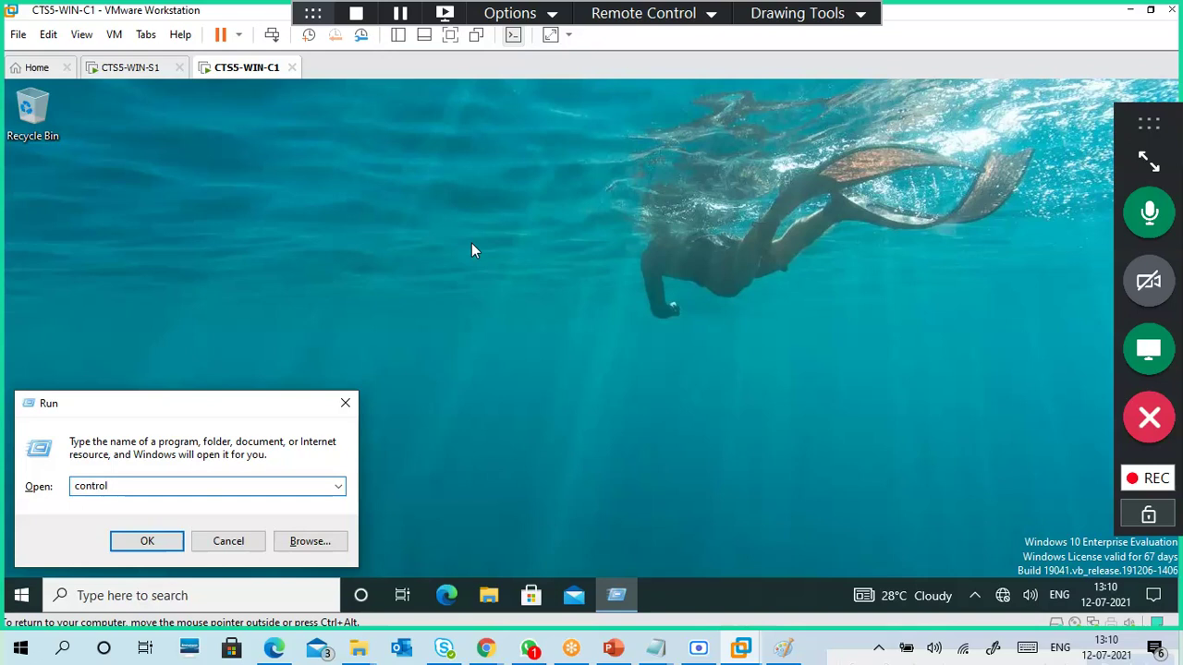
key("Return")
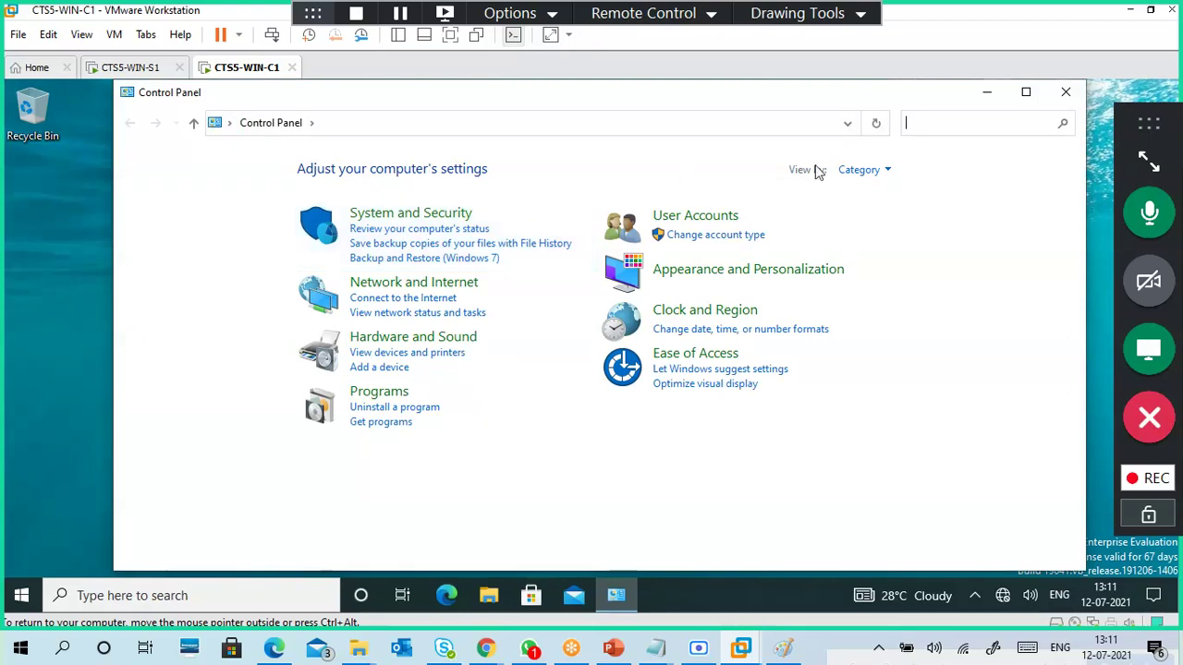
- Maximize Control Panel, view items as Large icons, and open Administrative Tools
left_click(1025, 94)
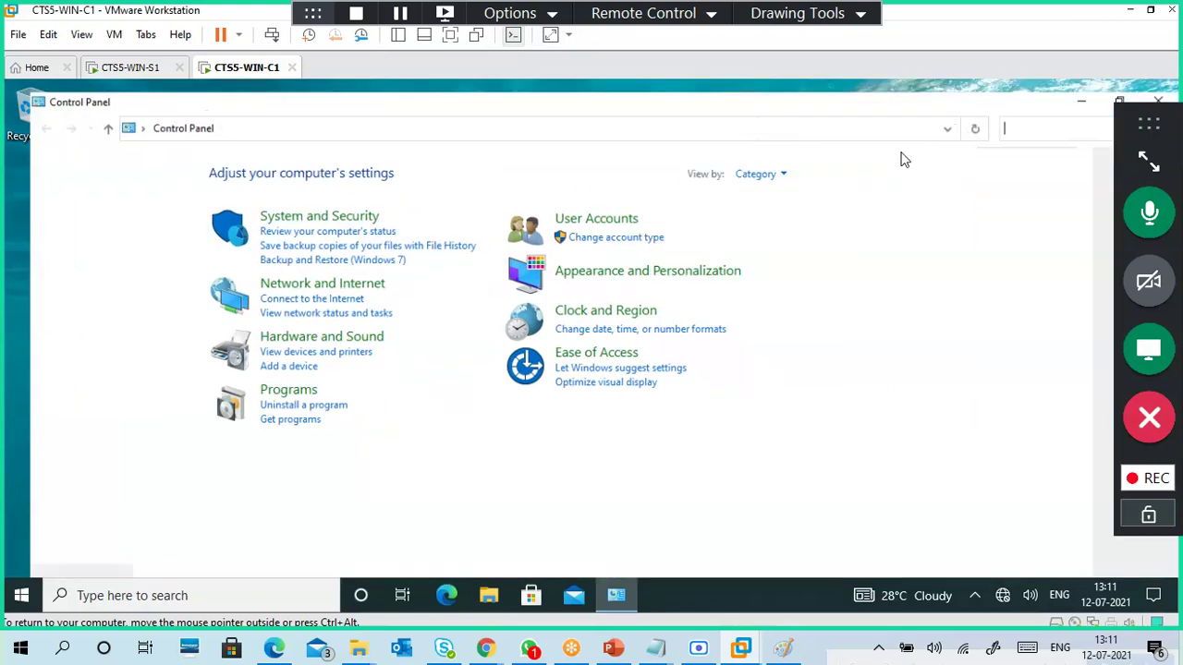
left_click(843, 166)
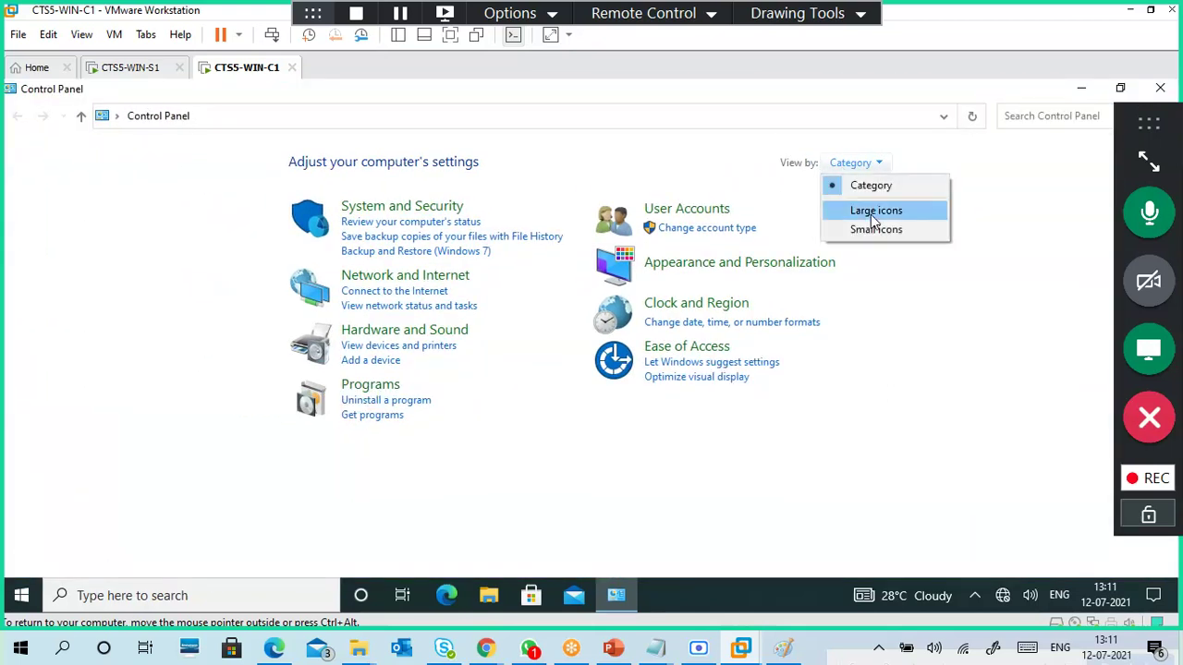
left_click(872, 213)
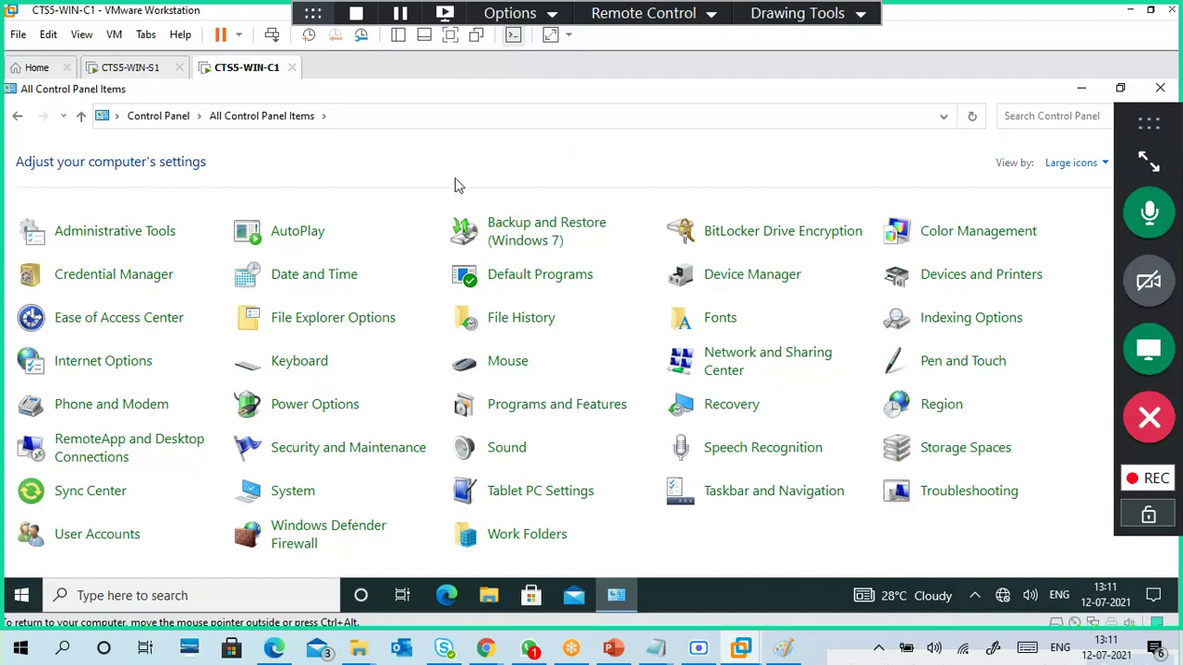
left_click(144, 237)
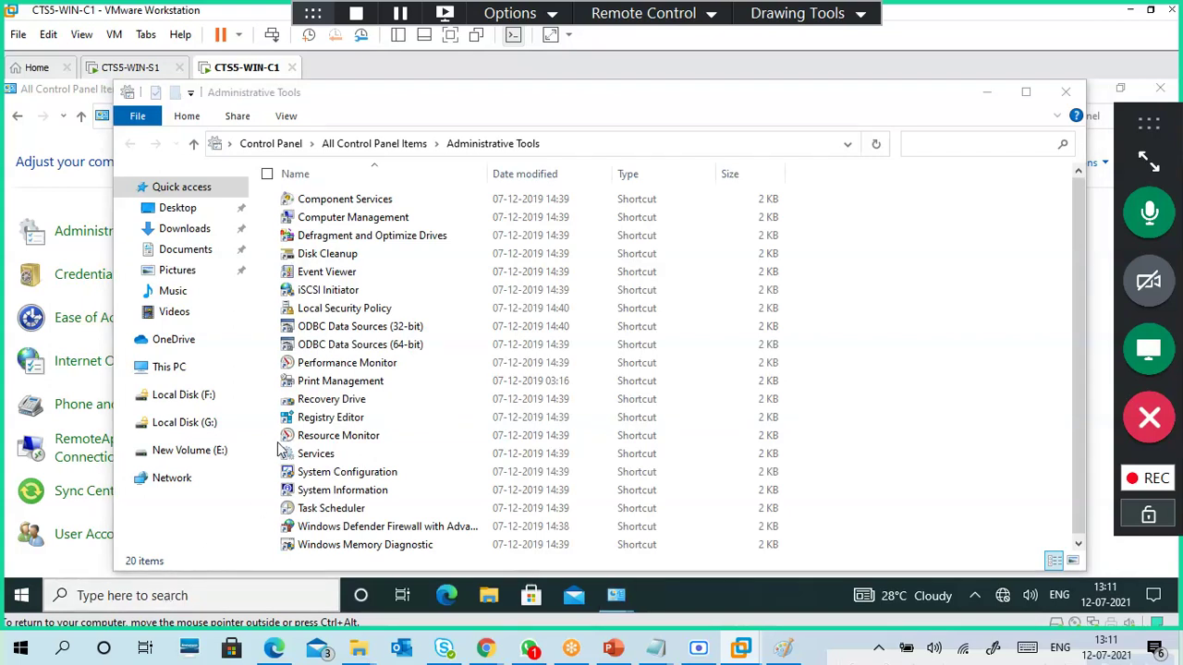
- Try opening iSCSI Initiator via an 'iscsi' search and Administrative Tools, then close Administrative Tools
left_click(188, 596)
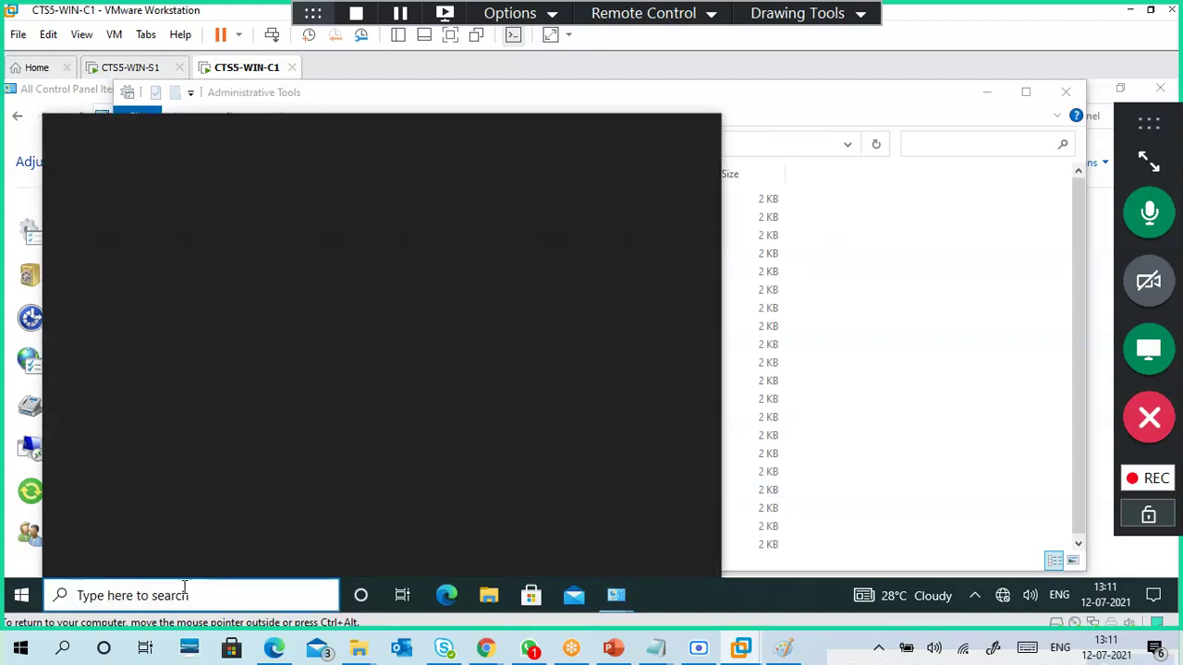
type("iscsi")
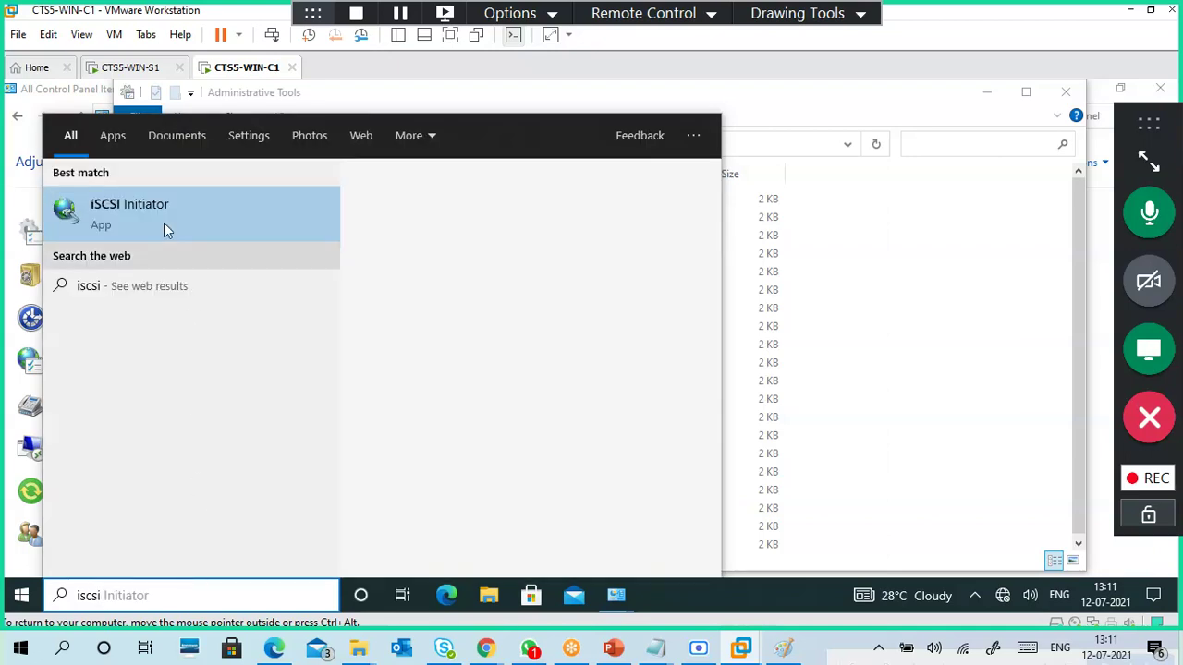
left_click(164, 223)
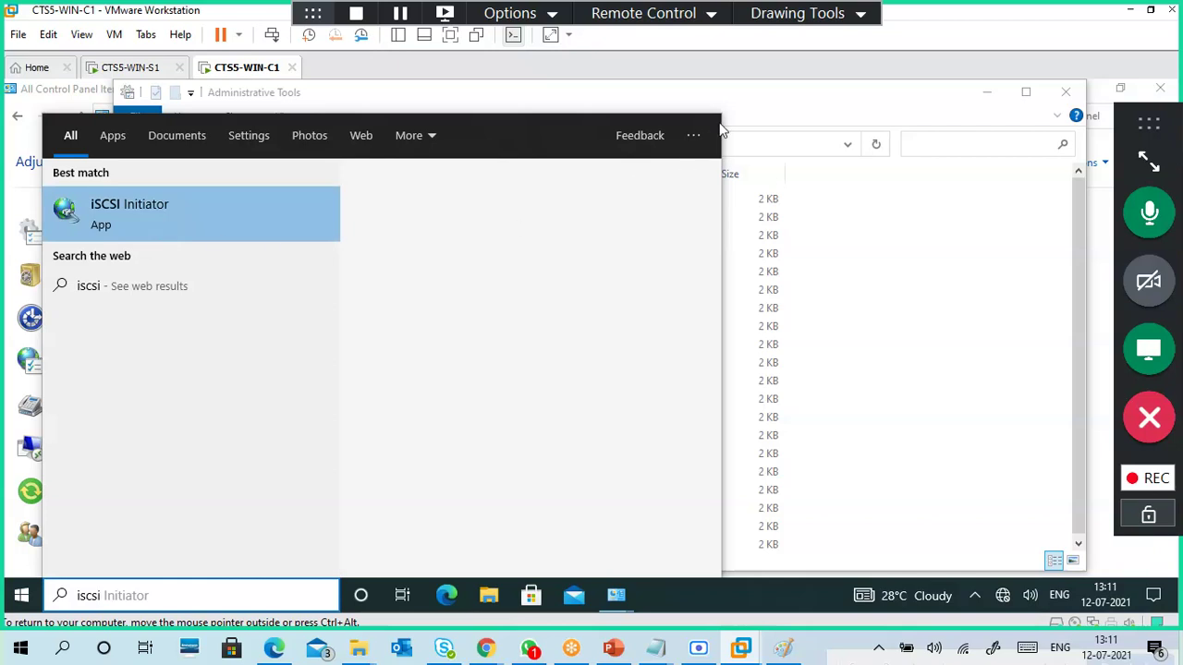
left_click(764, 112)
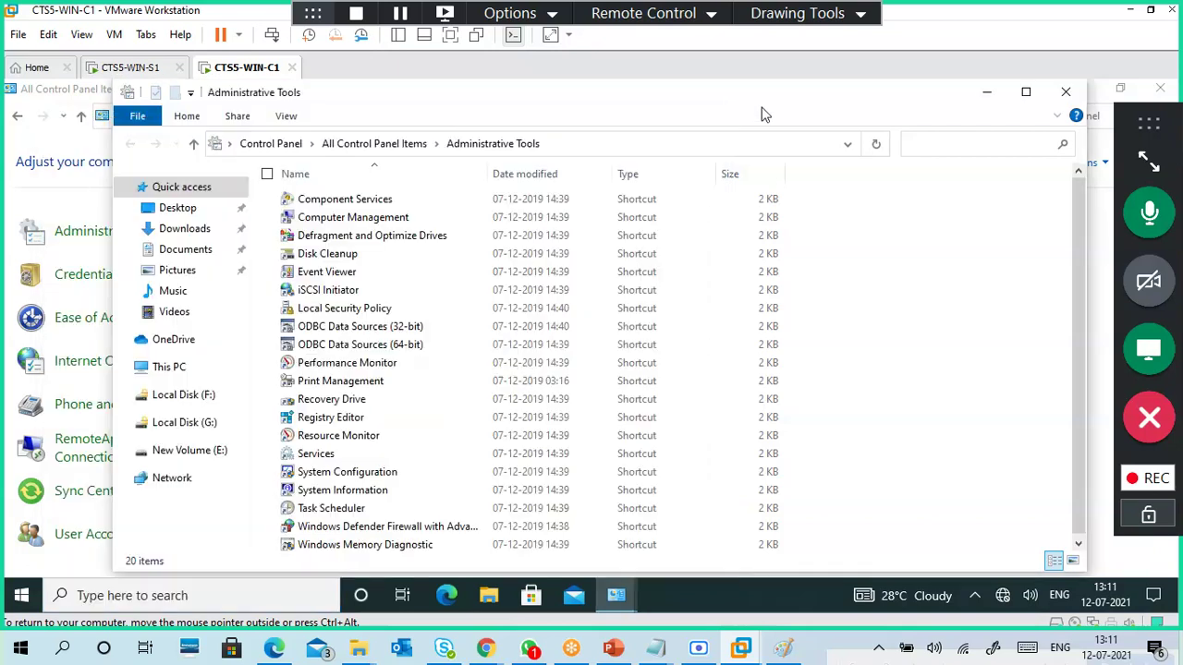
left_click(350, 292)
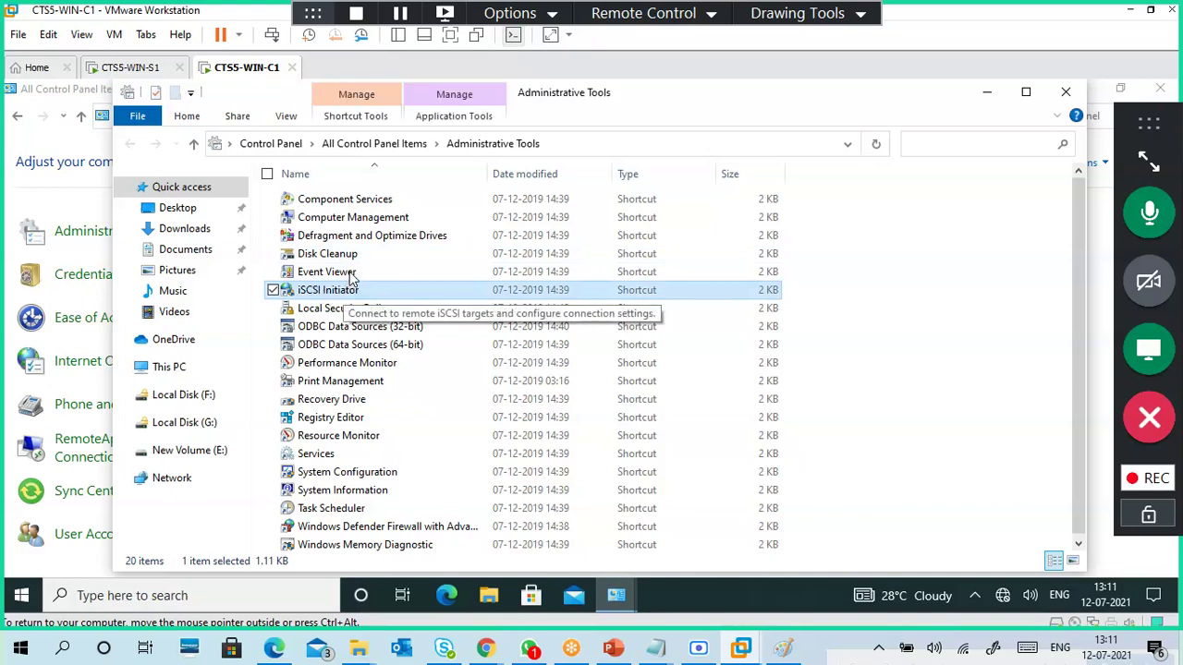
left_click(349, 275)
left_click(344, 295)
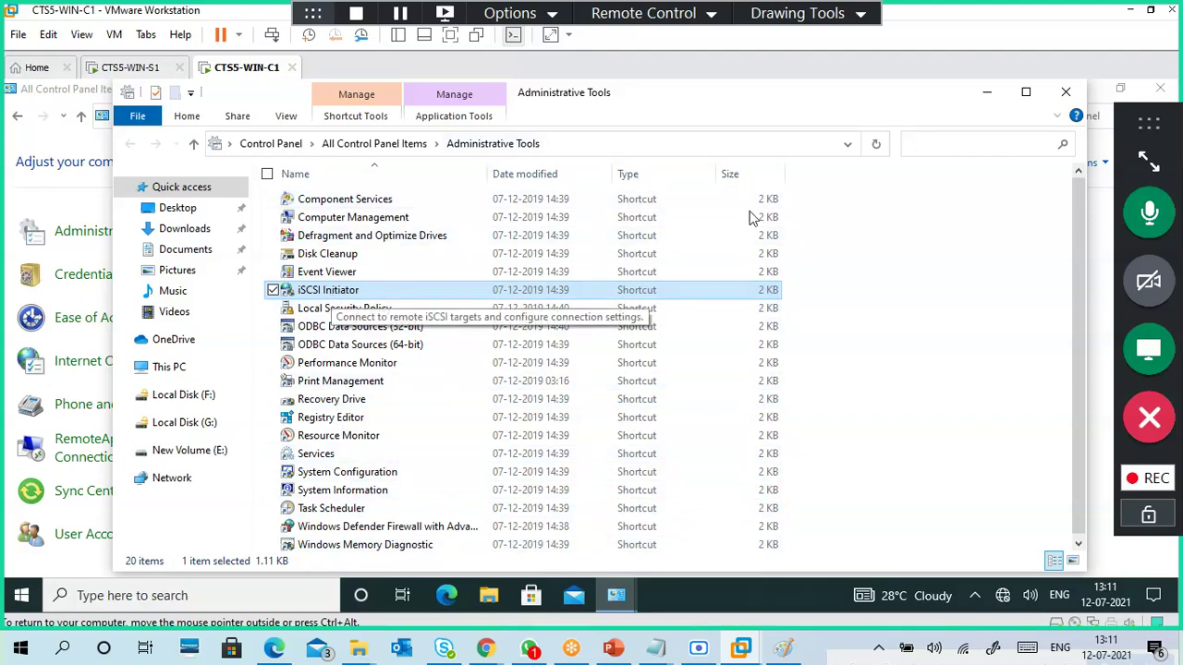
left_click(1064, 92)
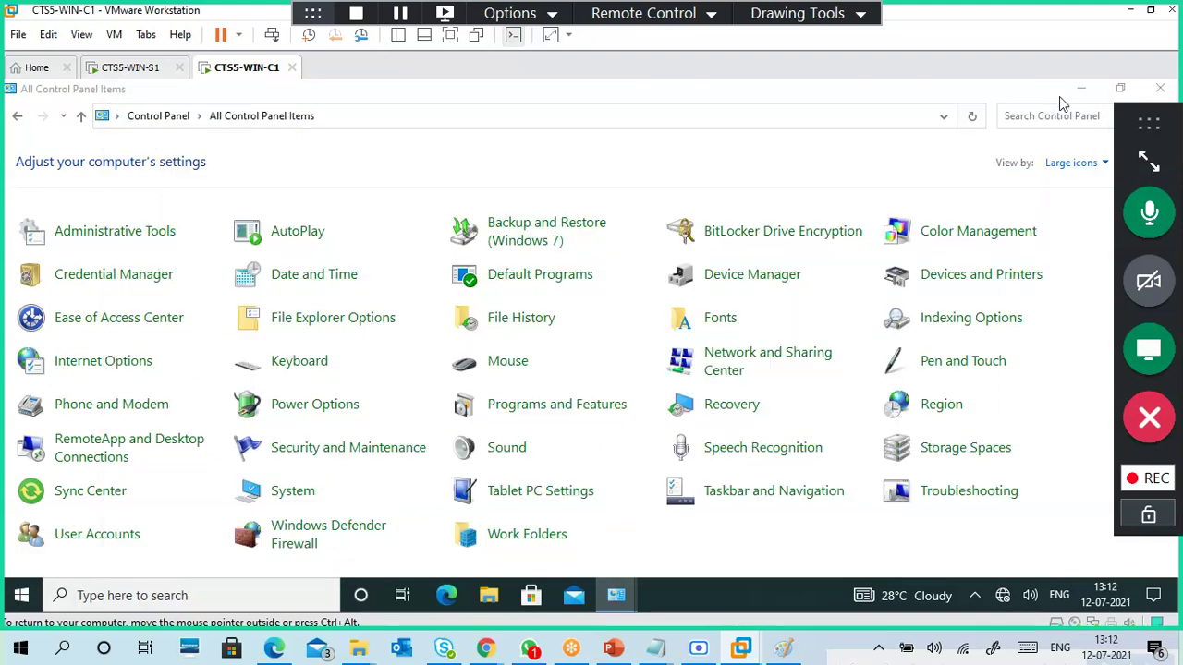
- Launch iSCSI Initiator from a new 'iscsi' Windows search
left_click(264, 584)
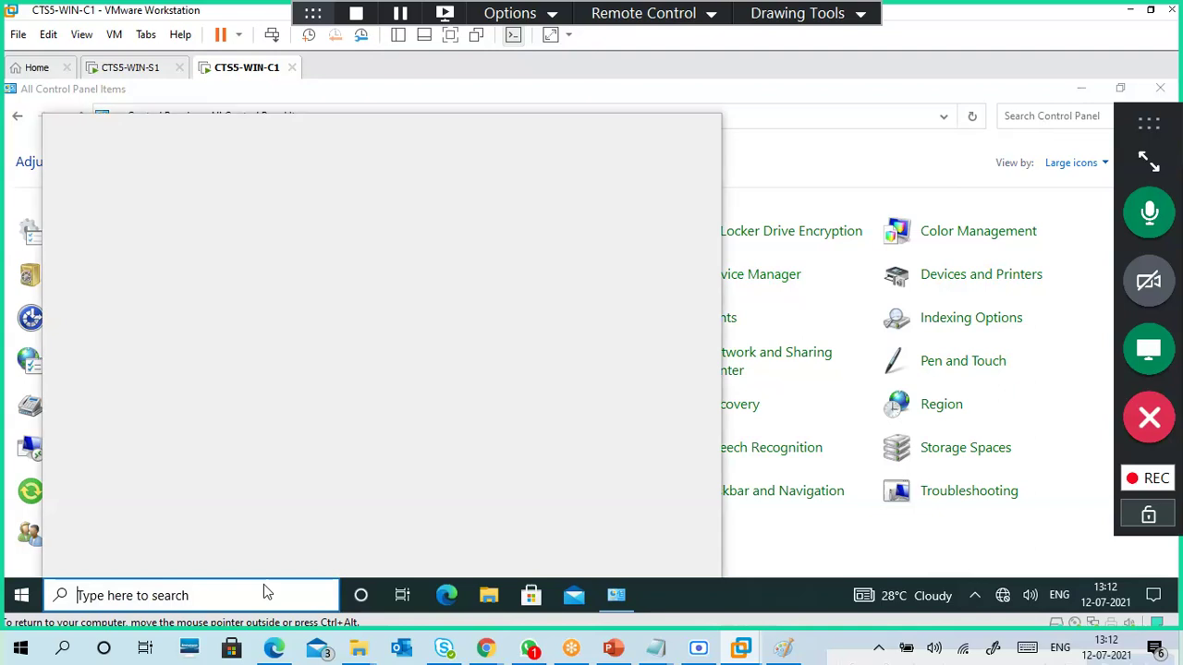
type("iscsi")
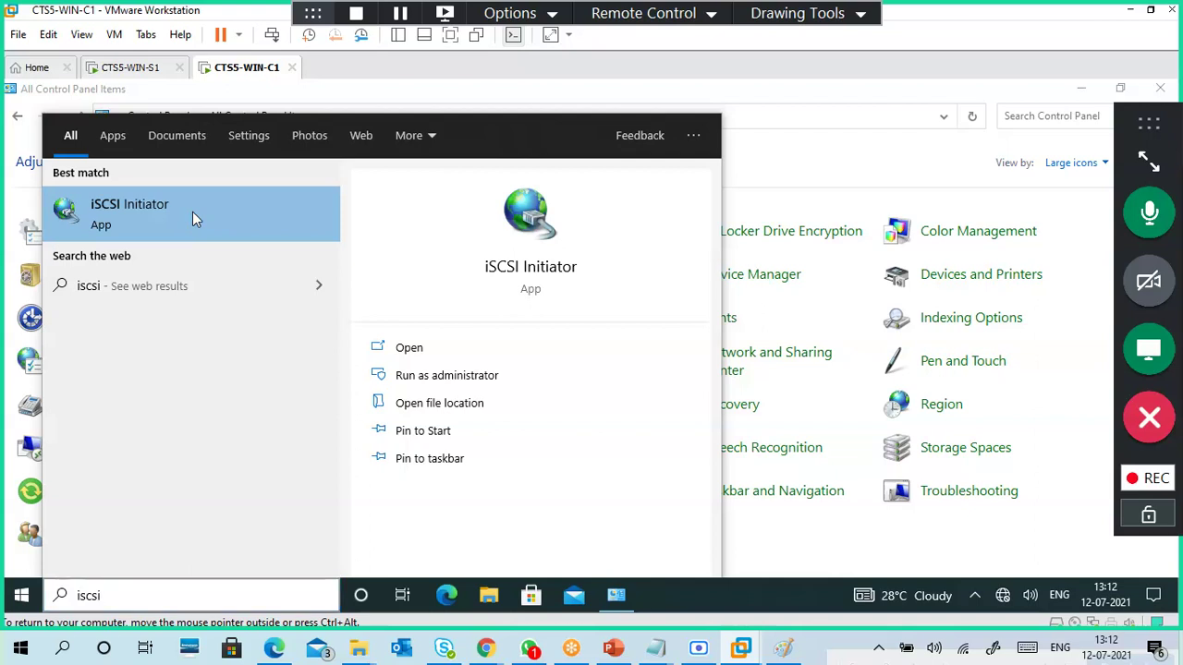
left_click(192, 211)
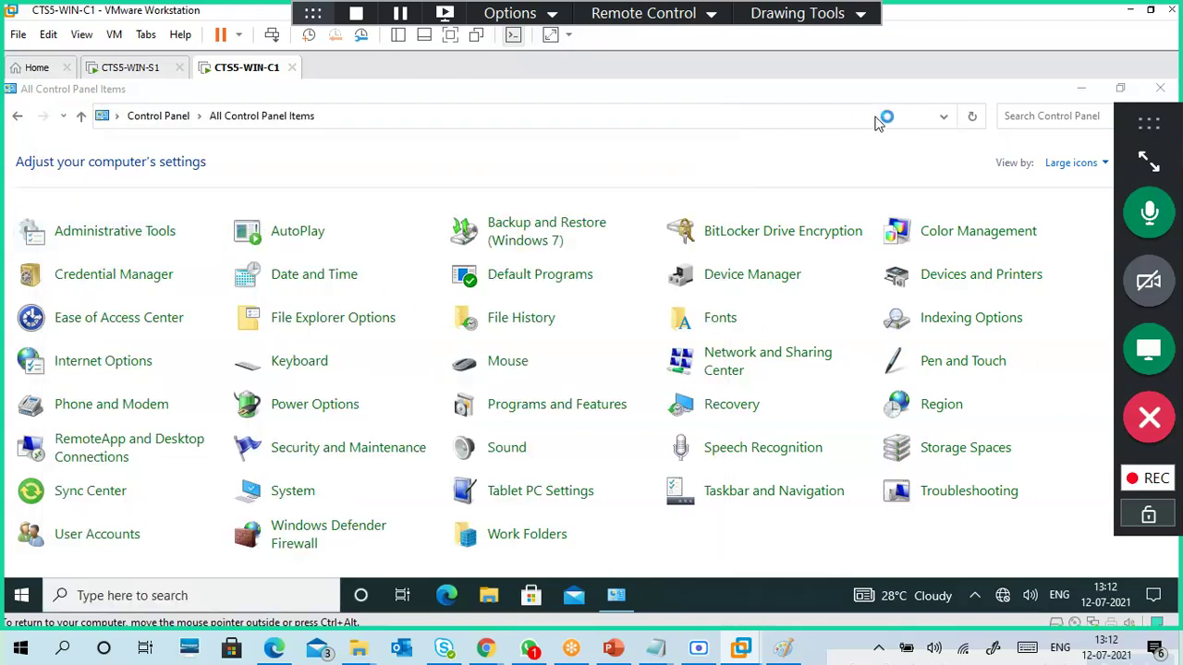
left_click(1162, 90)
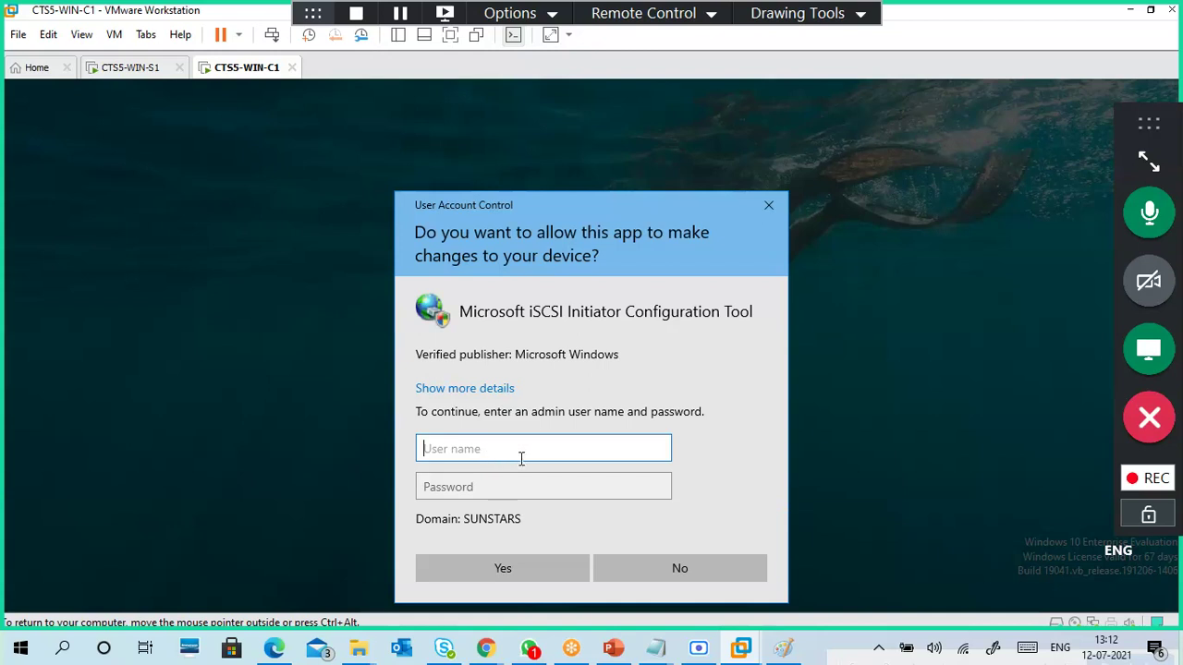
- Enter the administrator user name and password at the elevation prompt, then close Control Panel
type("administrator")
key("Tab")
type("•••••••")
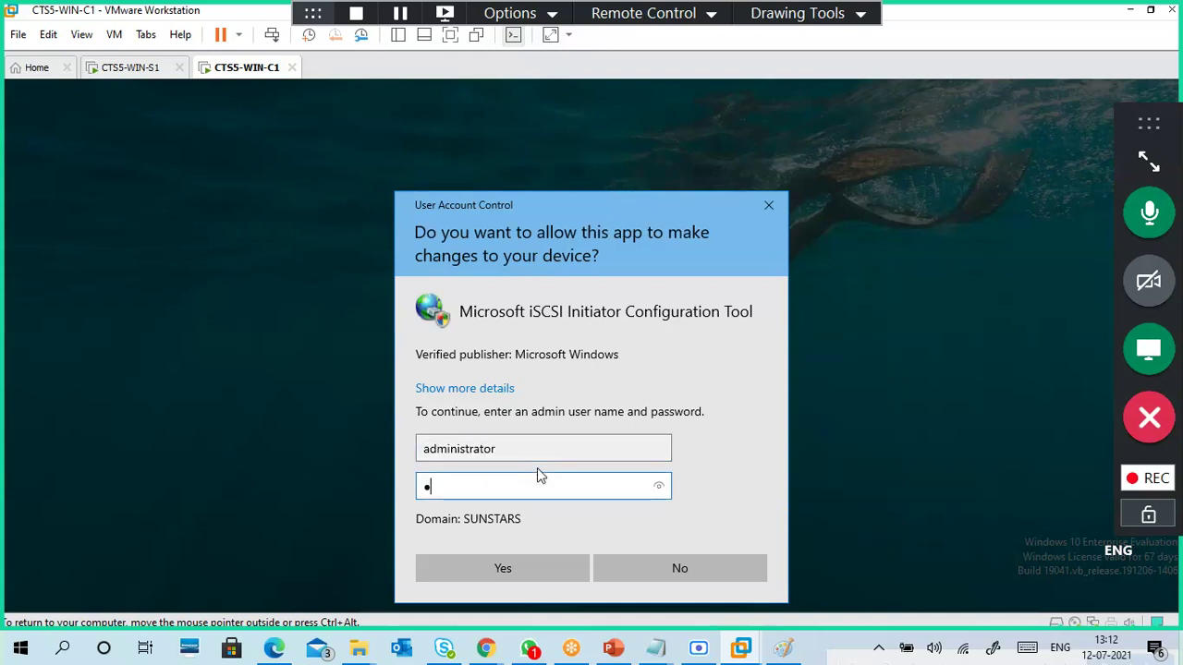
type("••")
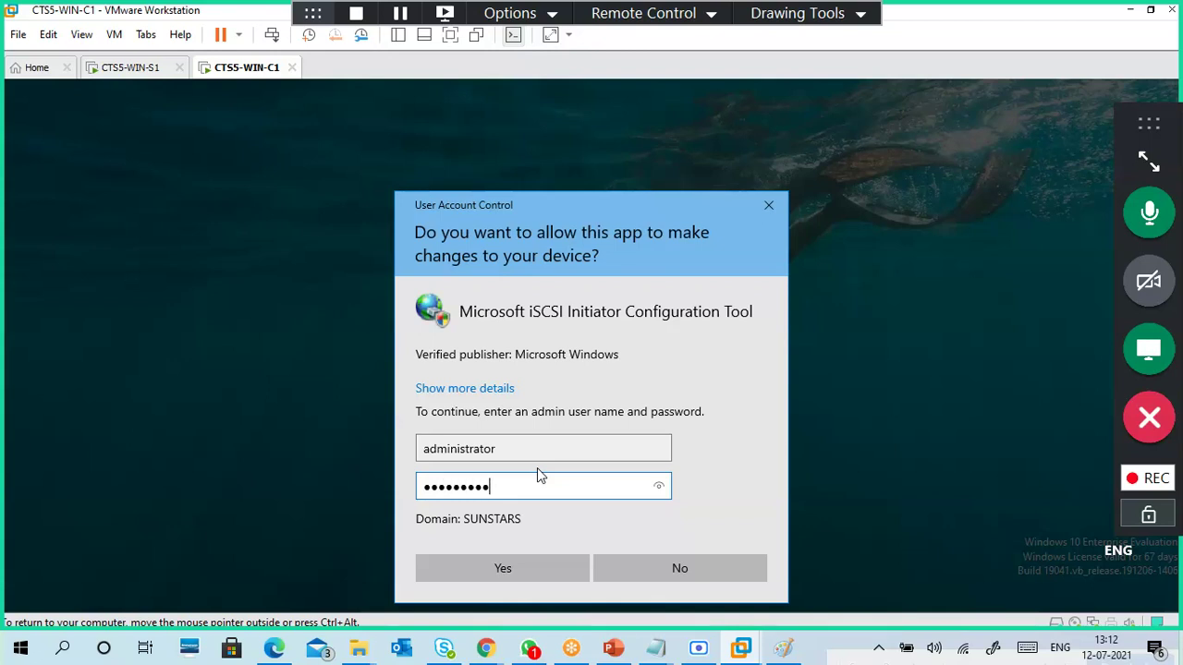
key("Return")
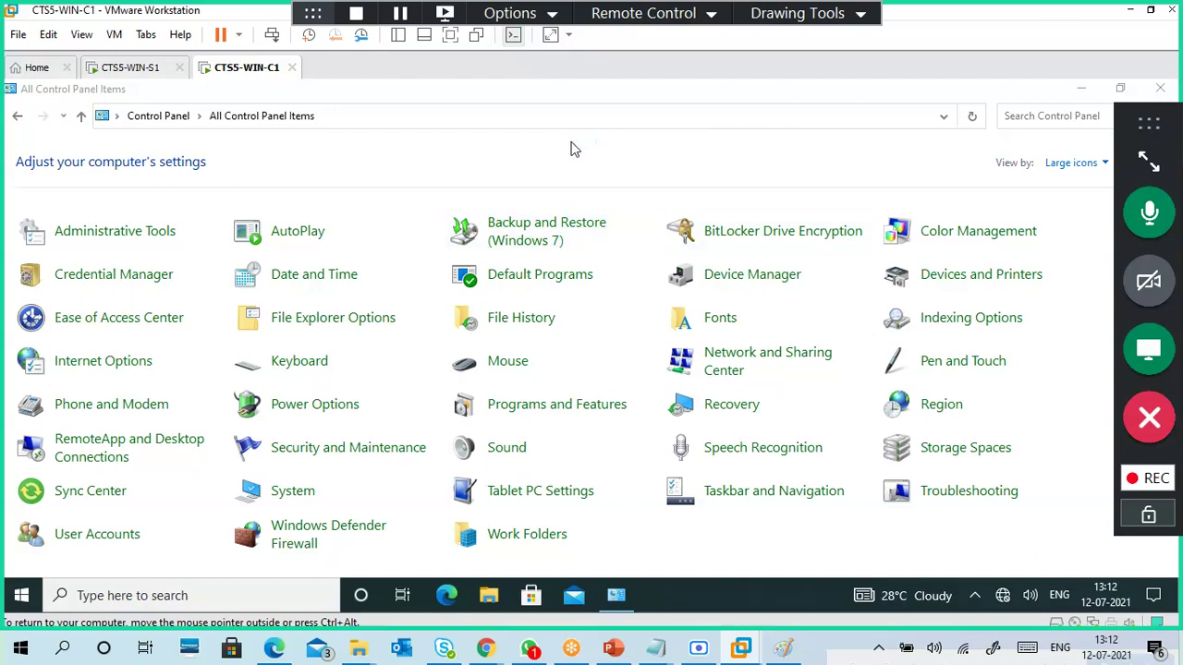
key("Escape")
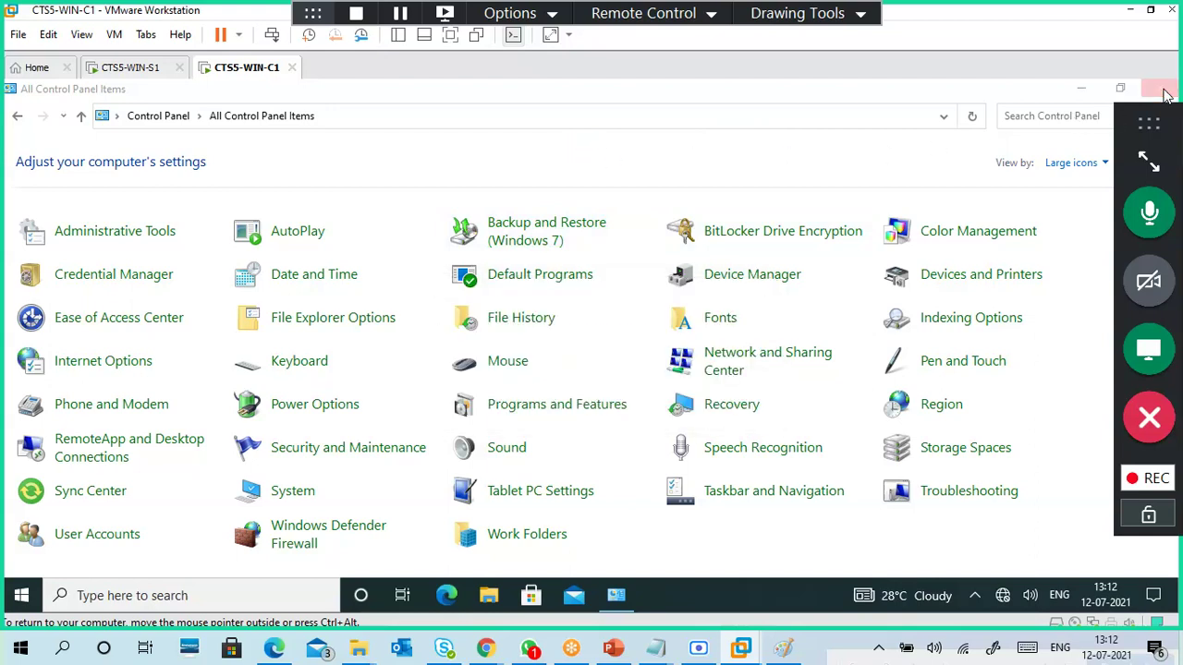
left_click(1166, 96)
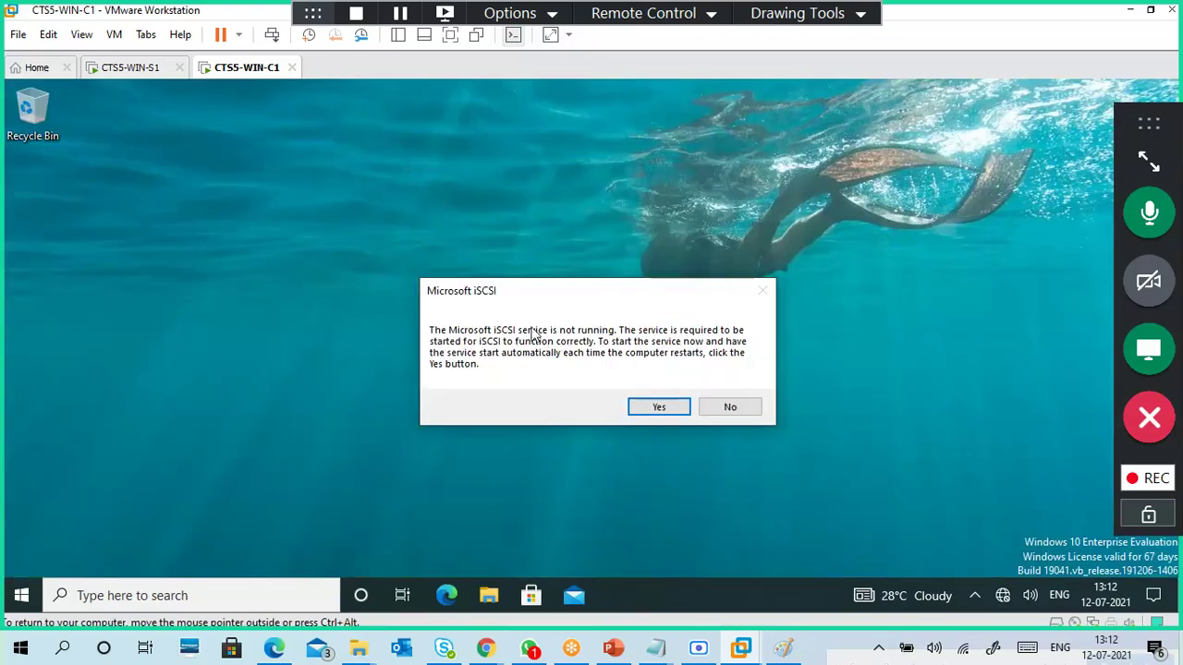
- Move the Microsoft iSCSI prompt higher and answer Yes to start the service
left_click_drag(534, 287, 536, 227)
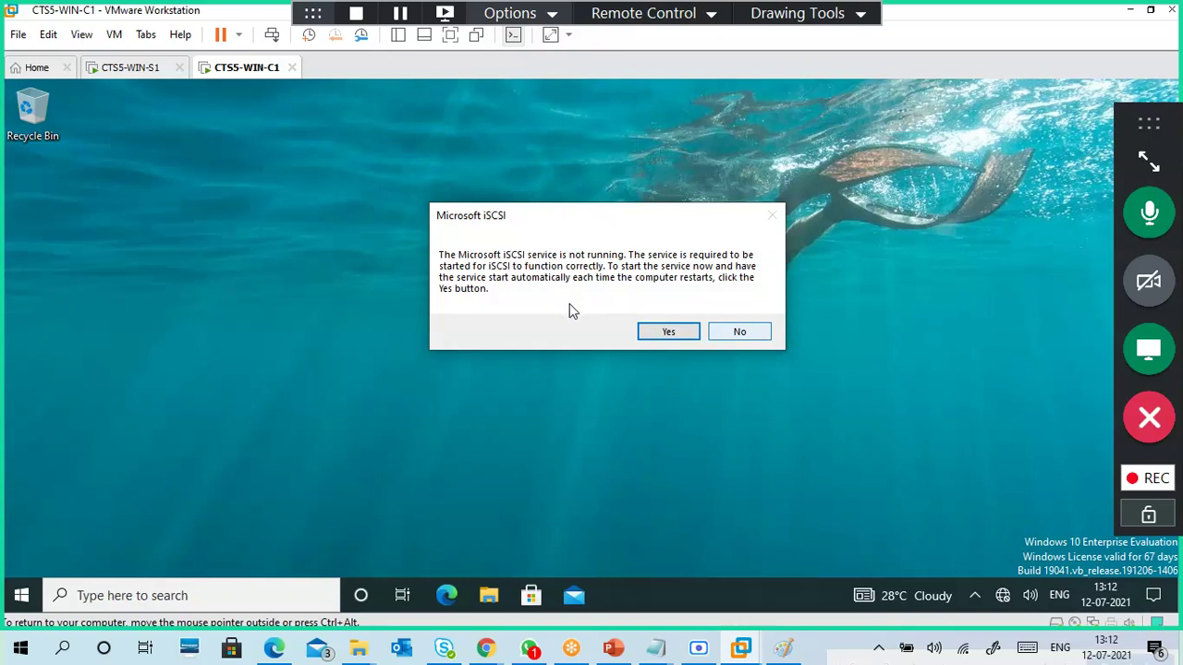
left_click(660, 338)
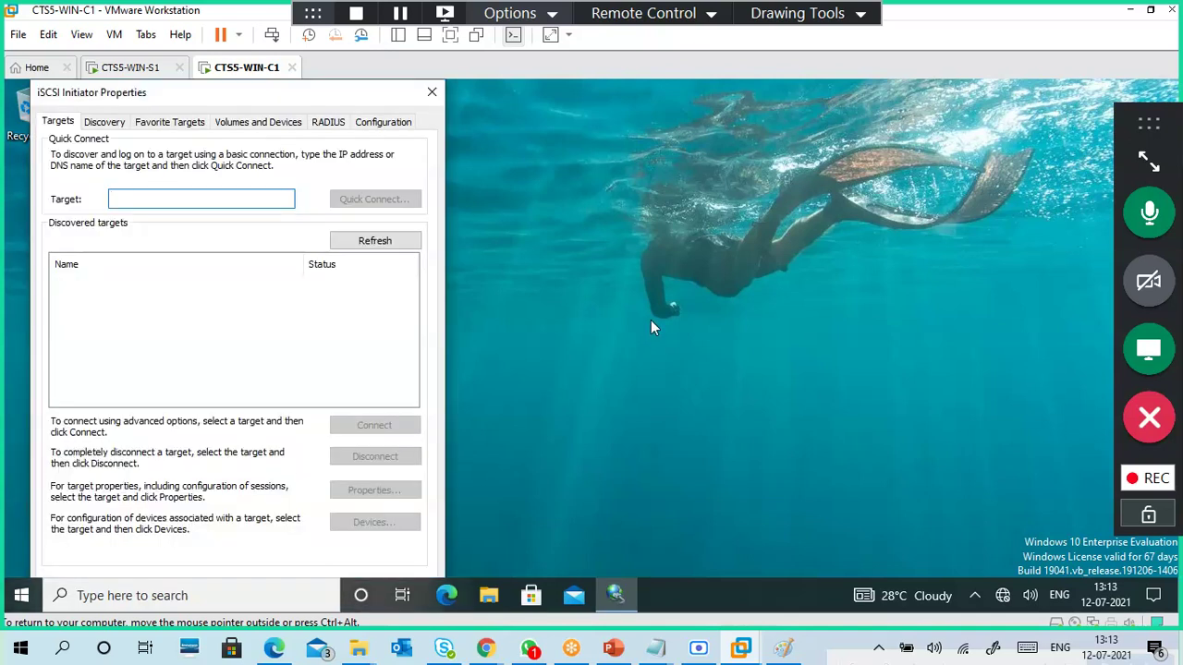
left_click_drag(328, 96, 729, 90)
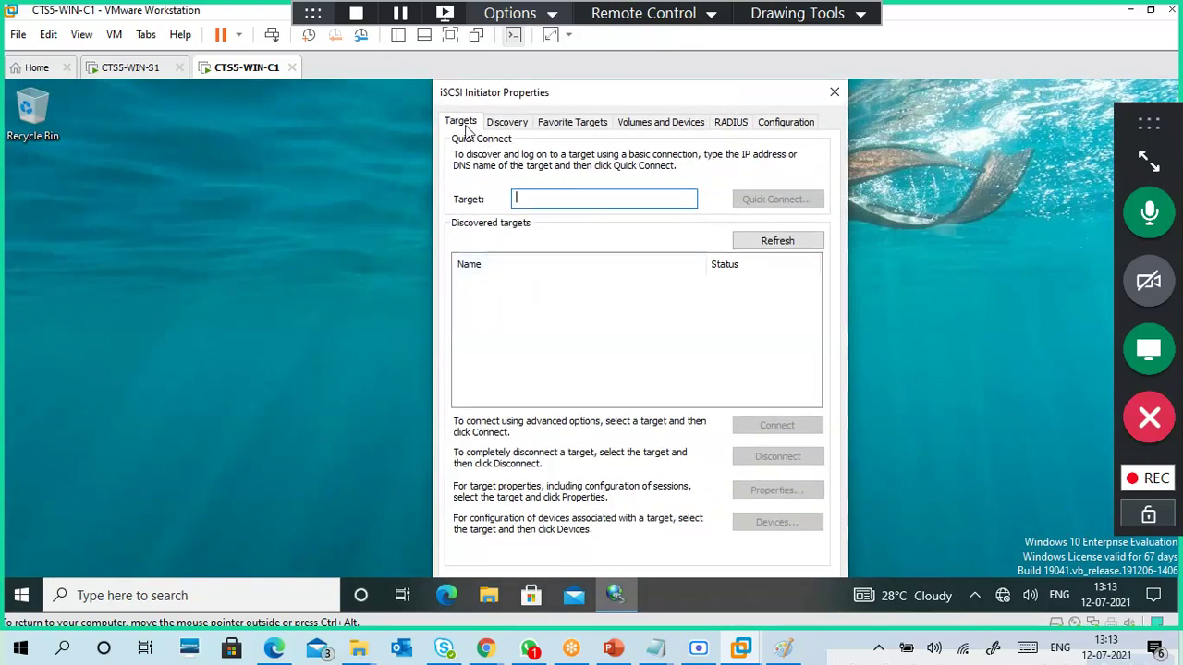
left_click(506, 122)
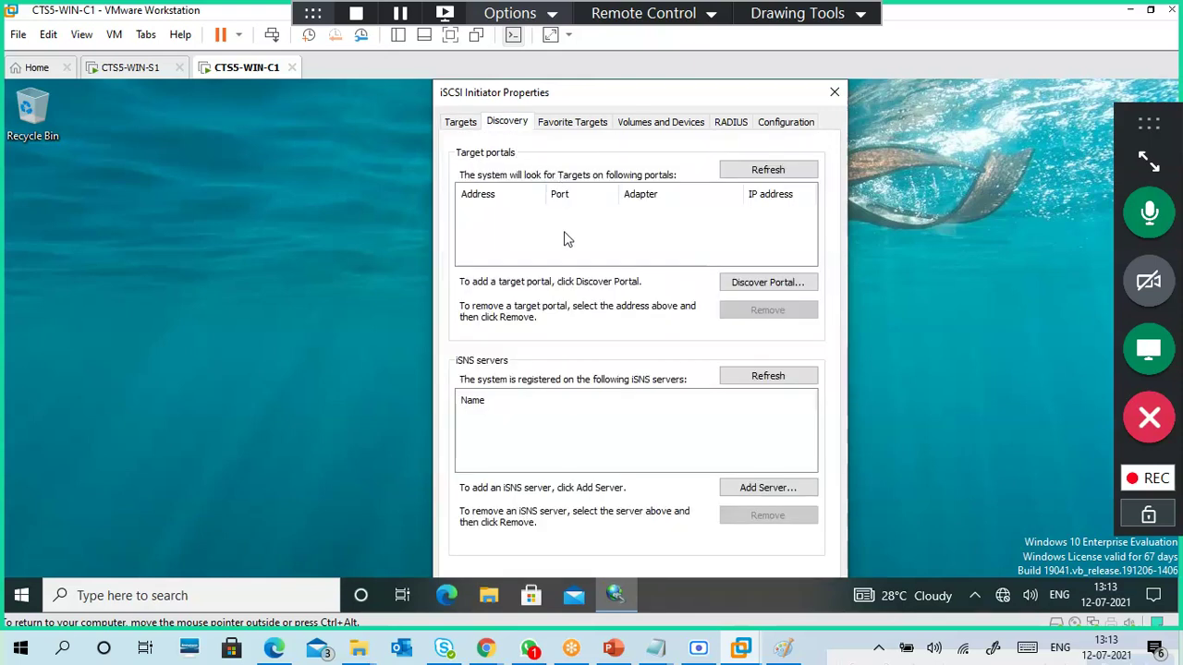
left_click(756, 172)
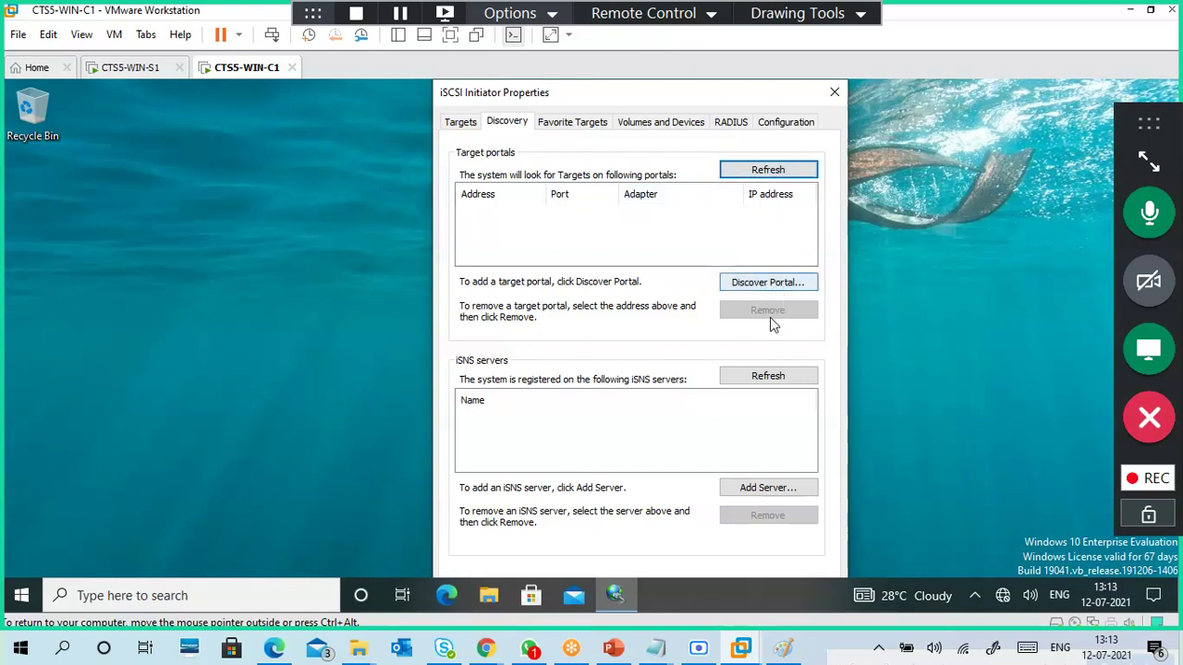
left_click(580, 126)
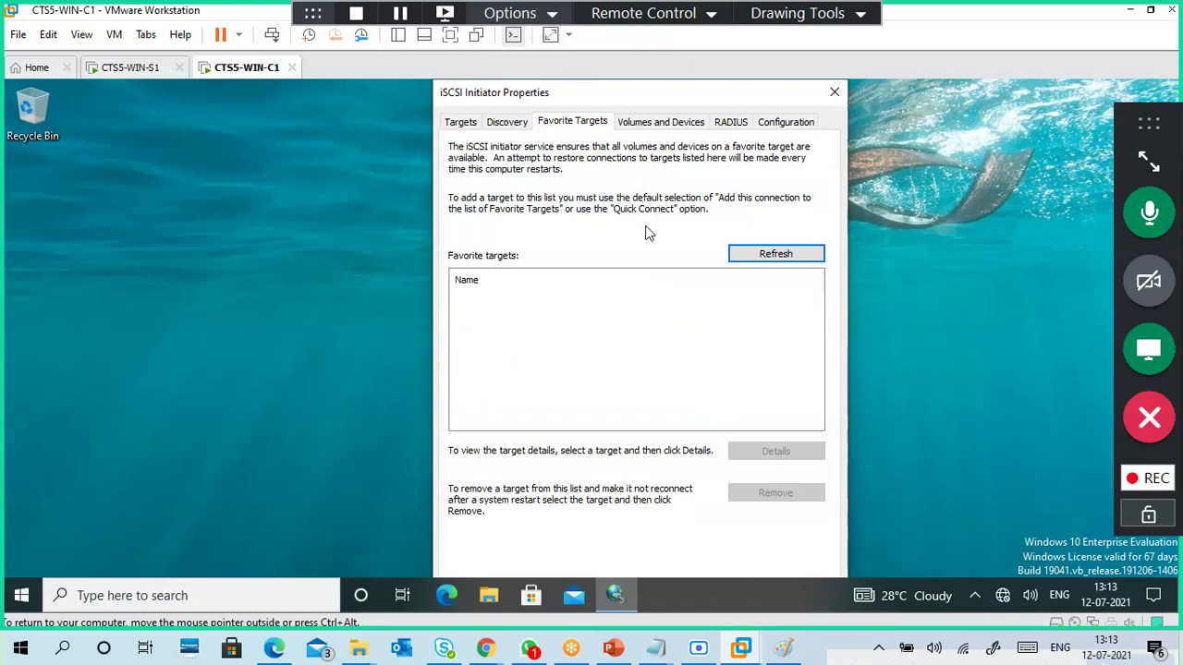
left_click(667, 128)
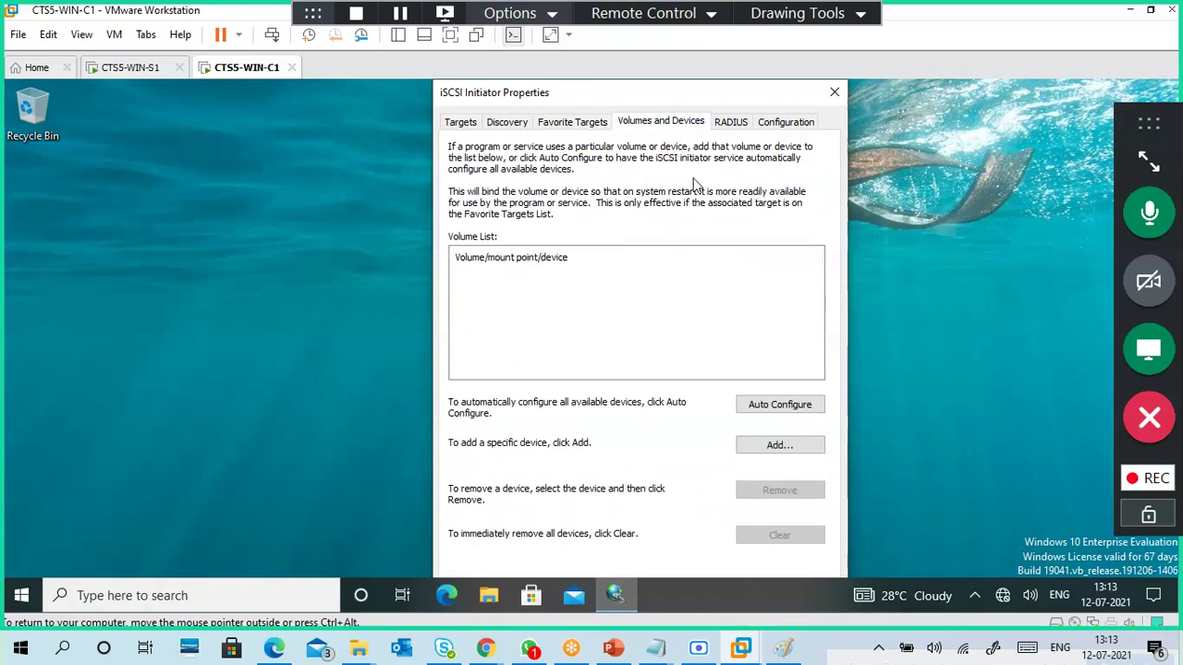
left_click(730, 123)
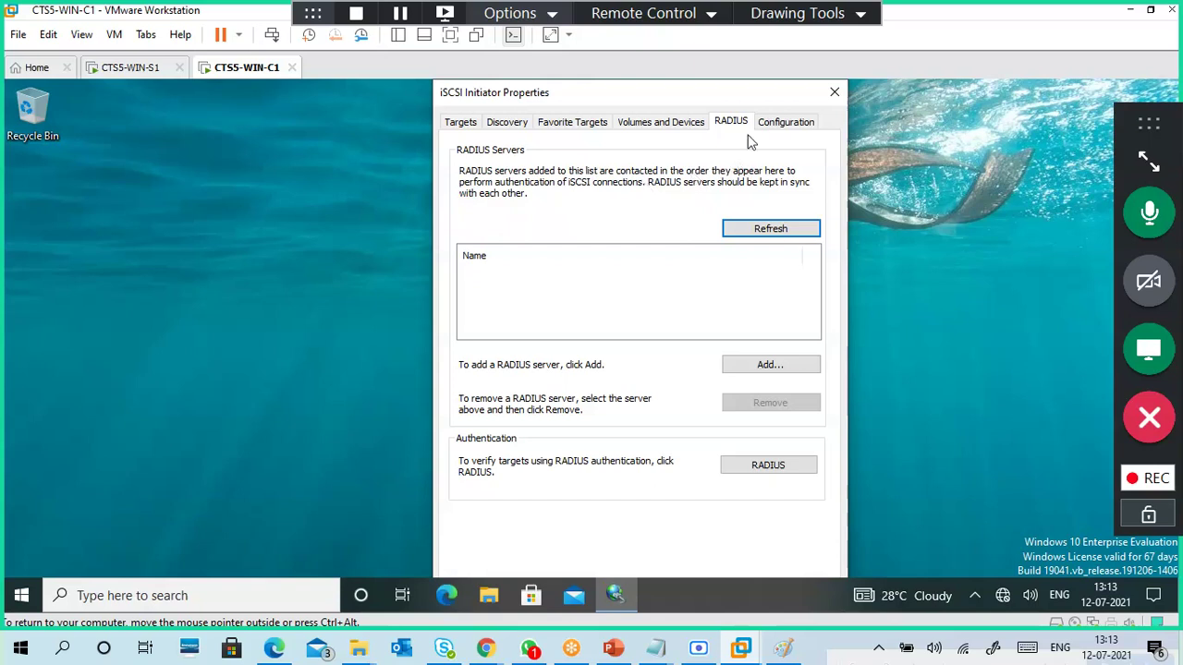
left_click(774, 123)
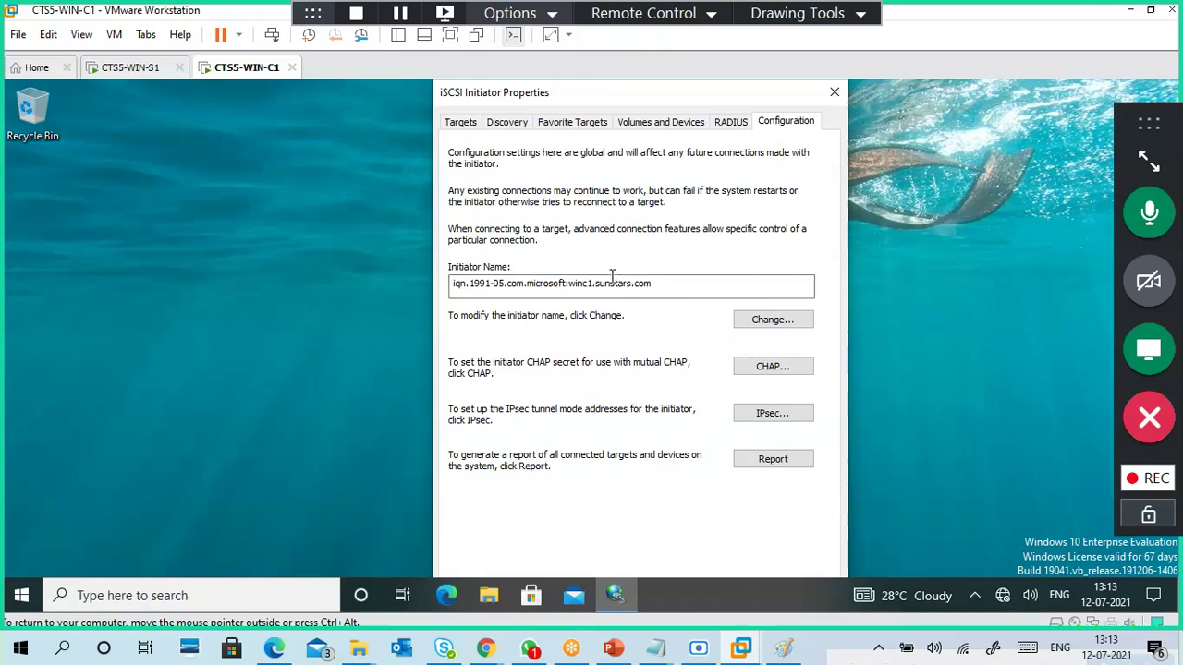
left_click_drag(610, 283, 414, 280)
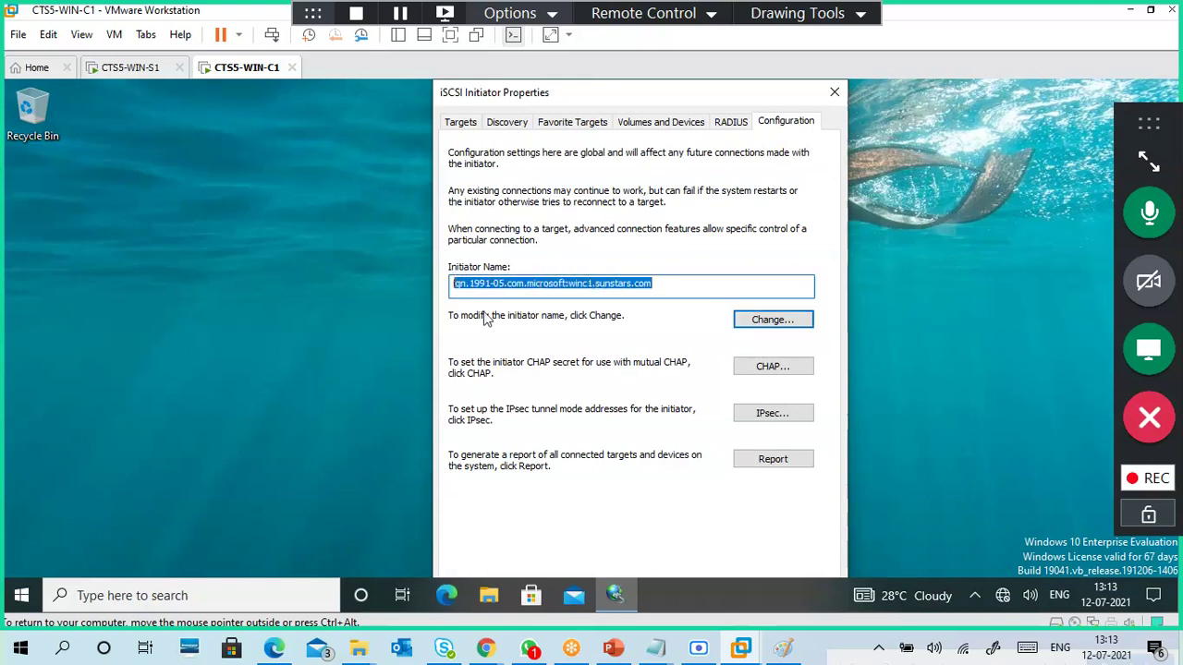
left_click(638, 289)
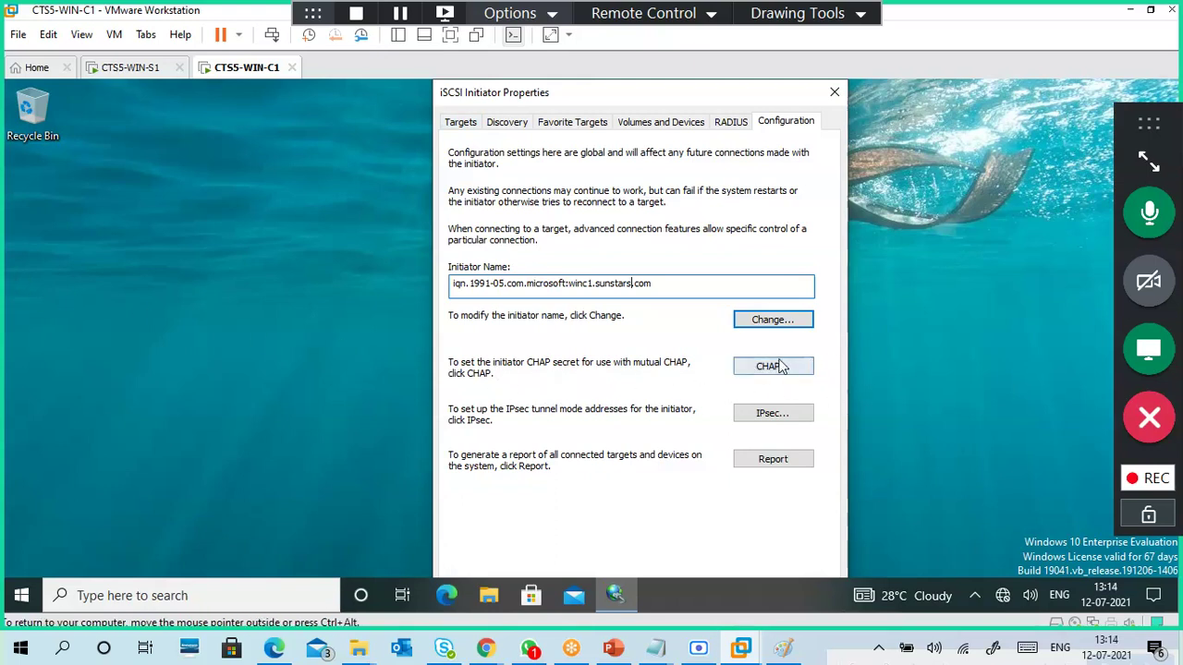
left_click(468, 129)
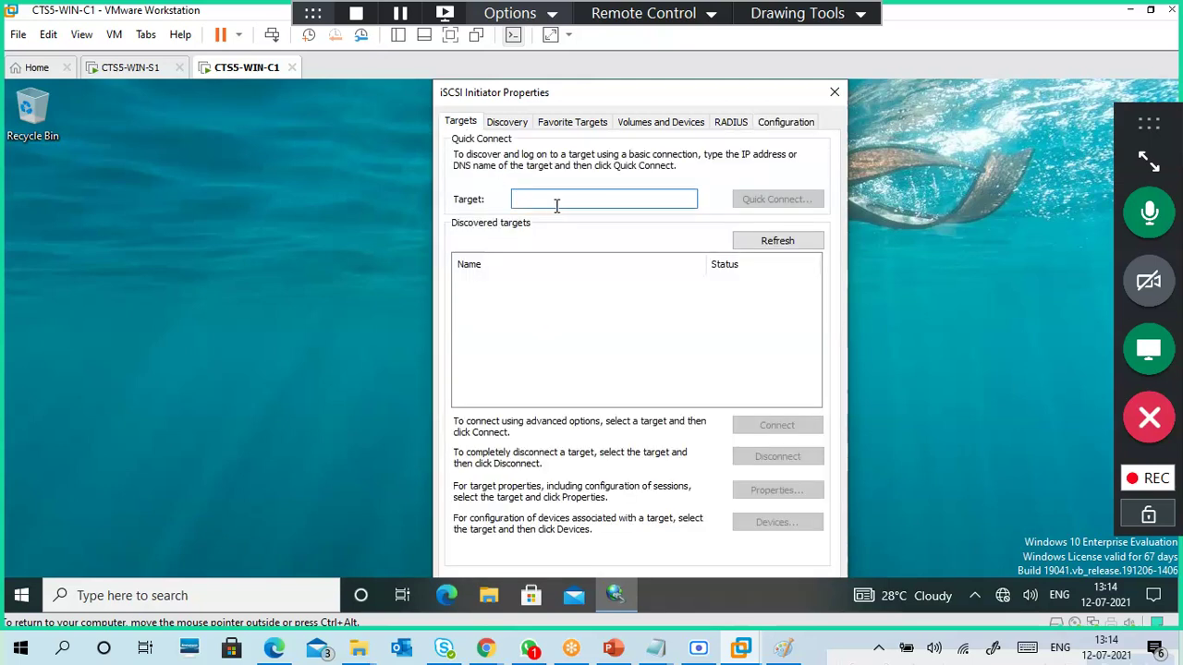
- Quick Connect to target server wins1 and finish with Done
type("wins1")
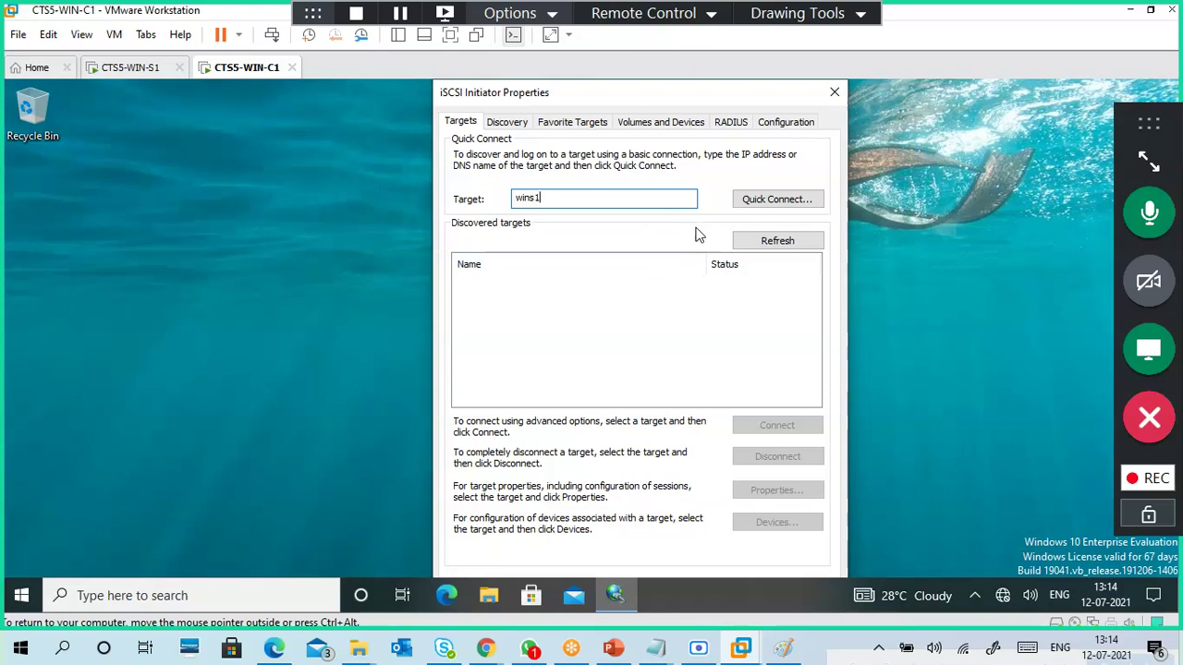
left_click(749, 204)
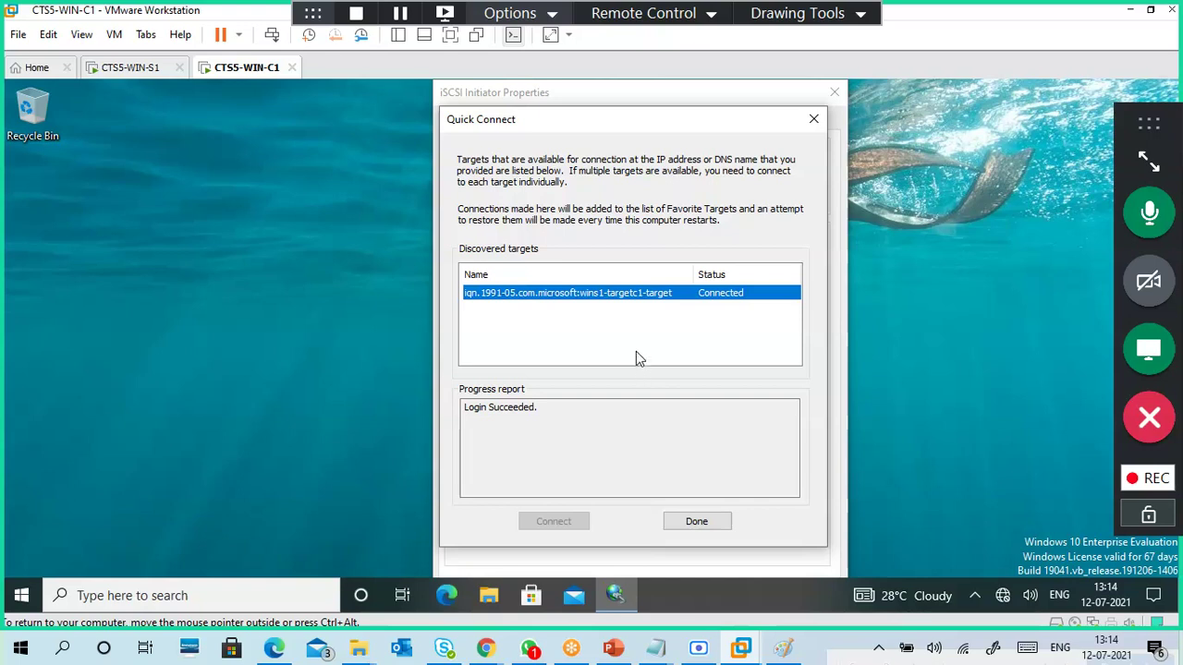
left_click(705, 524)
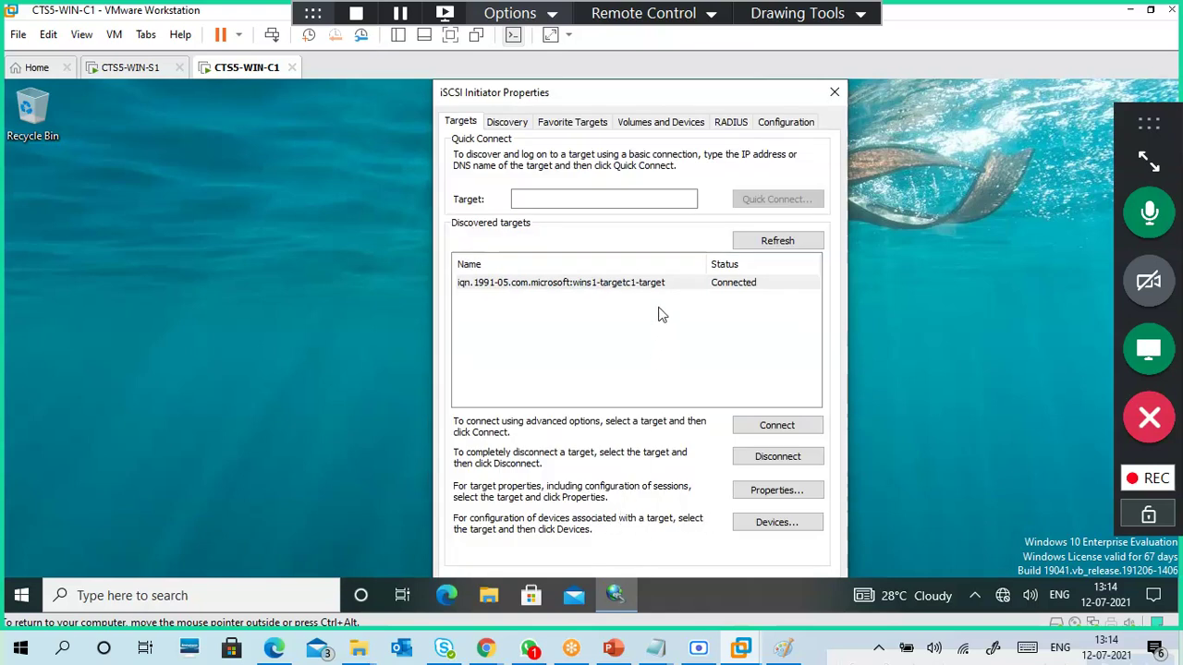
- Dismiss Quick Connect, reposition the properties window, go full screen, and close iSCSI Initiator Properties
left_click(734, 281)
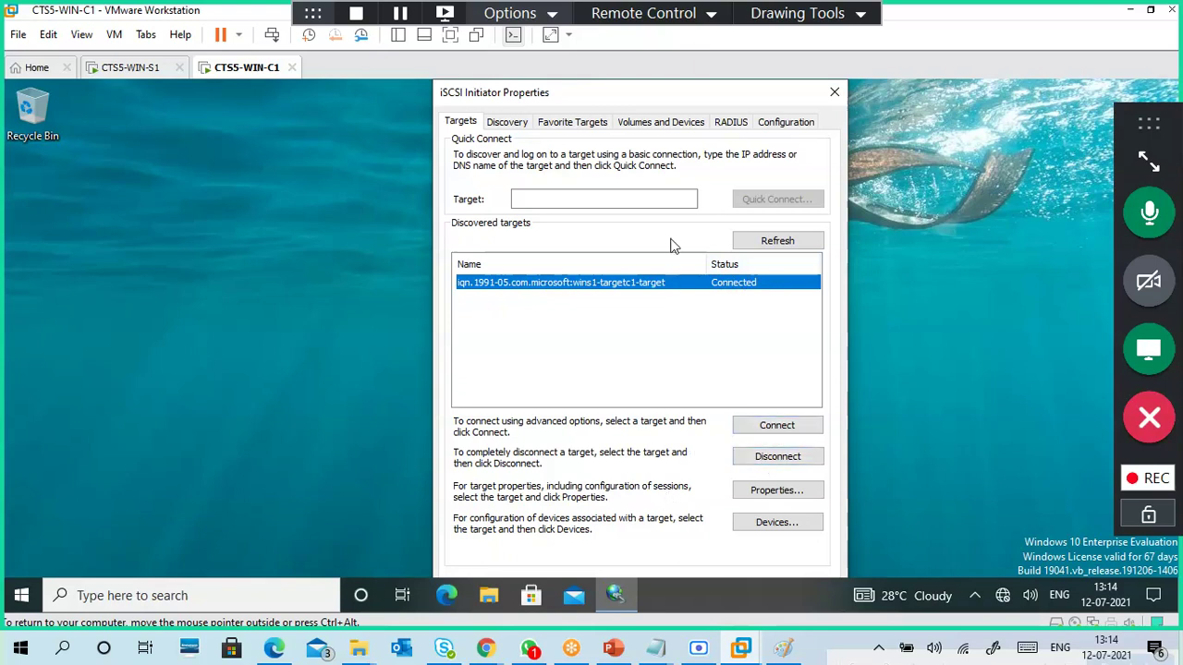
left_click_drag(648, 95, 639, 96)
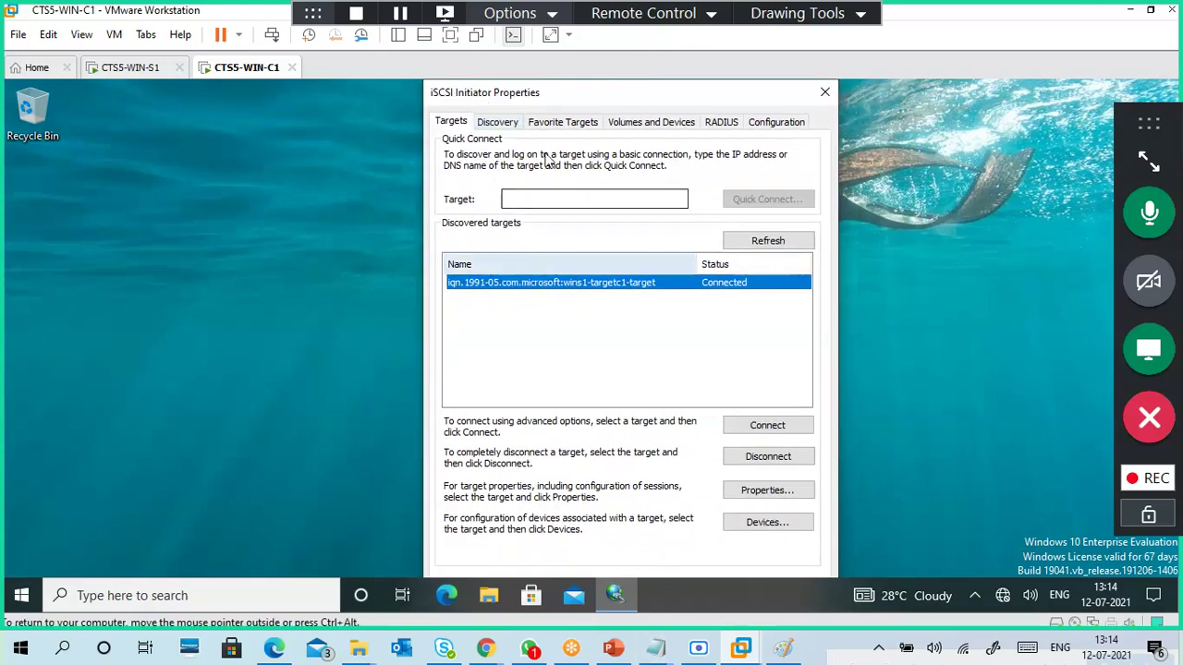
left_click_drag(556, 101, 579, 139)
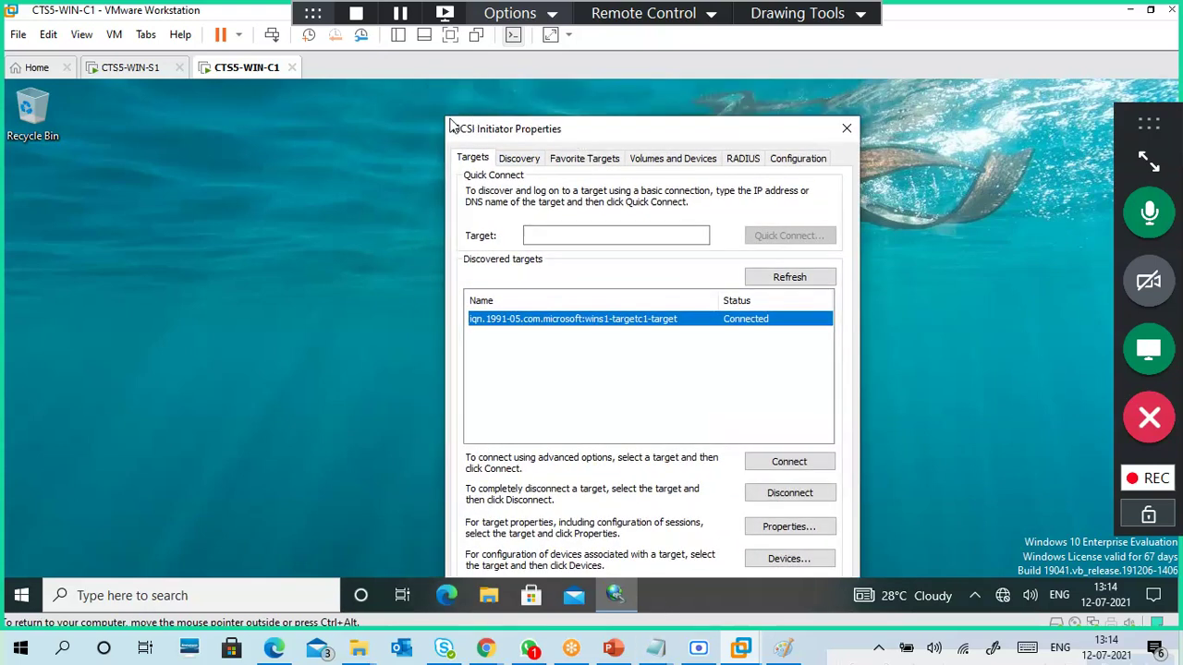
left_click_drag(504, 121, 496, 100)
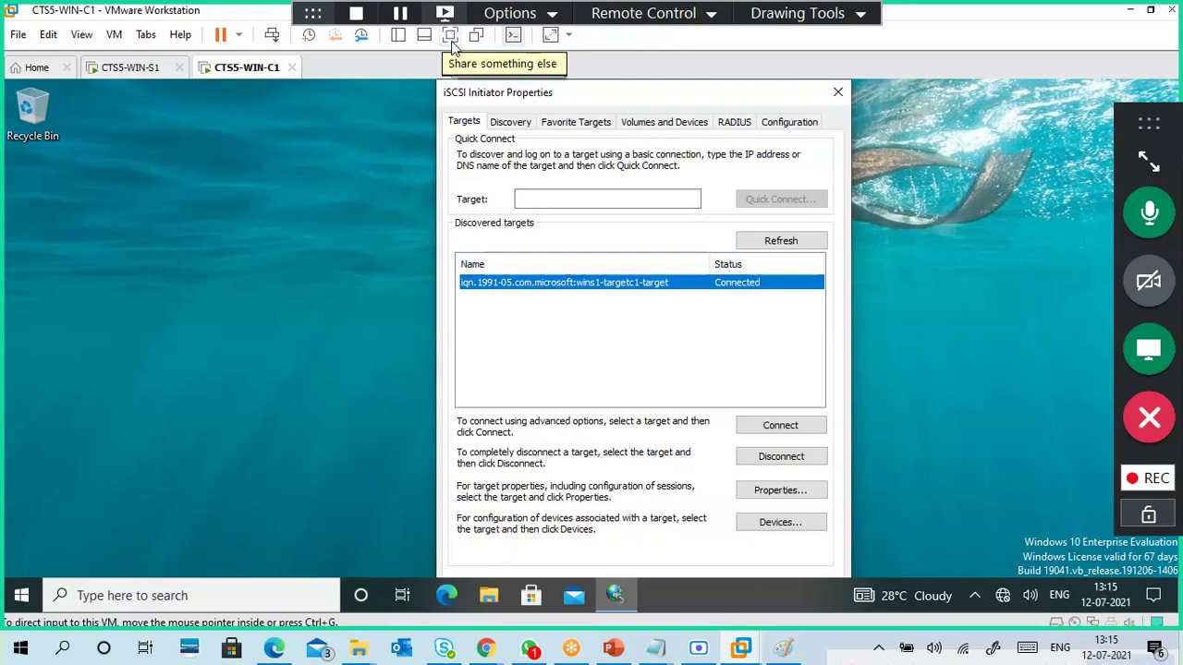
left_click(452, 42)
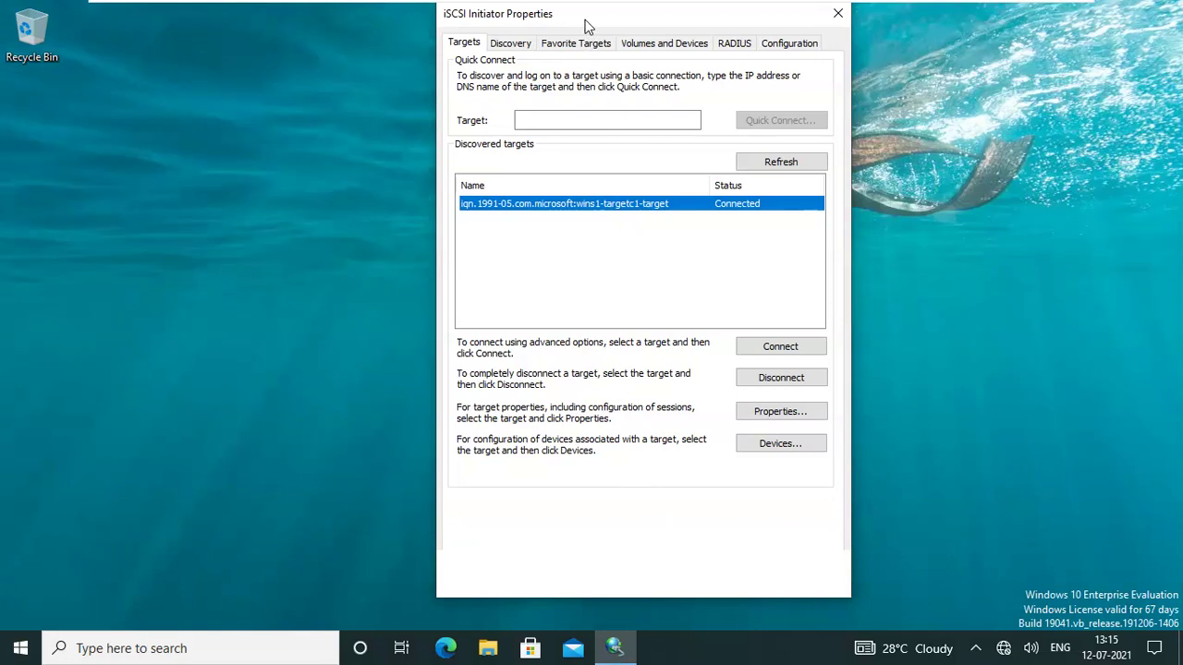
mouse_move(587, 28)
left_mouse_down()
mouse_move(591, 58)
mouse_move(589, 27)
left_mouse_up()
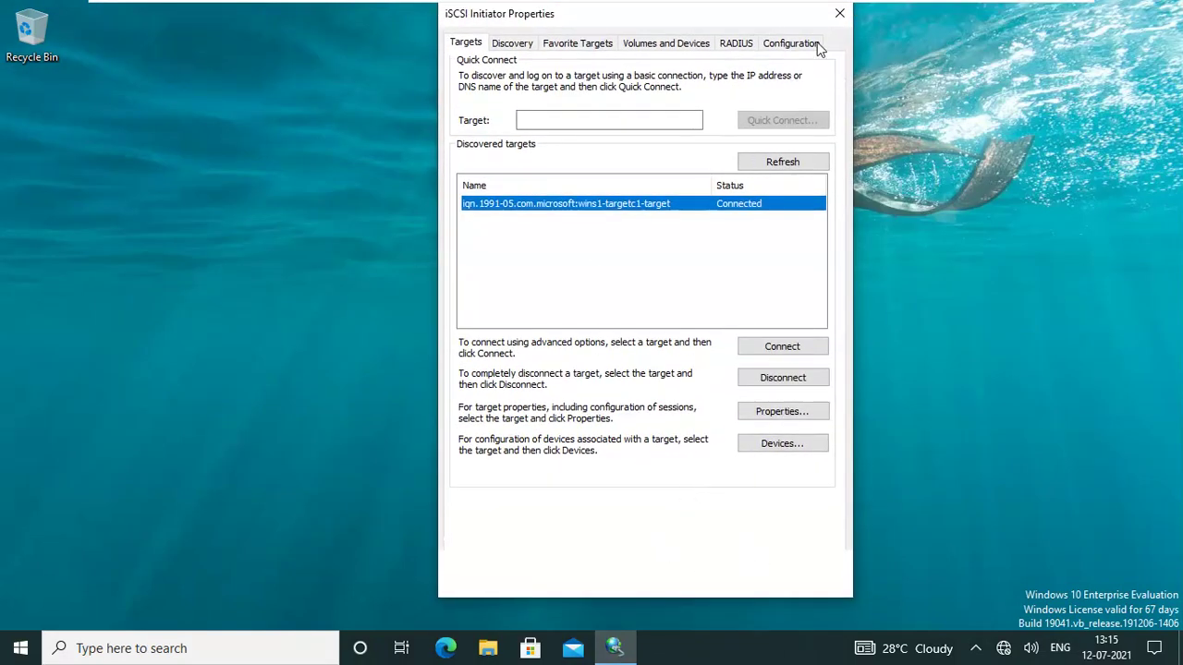
left_click(840, 15)
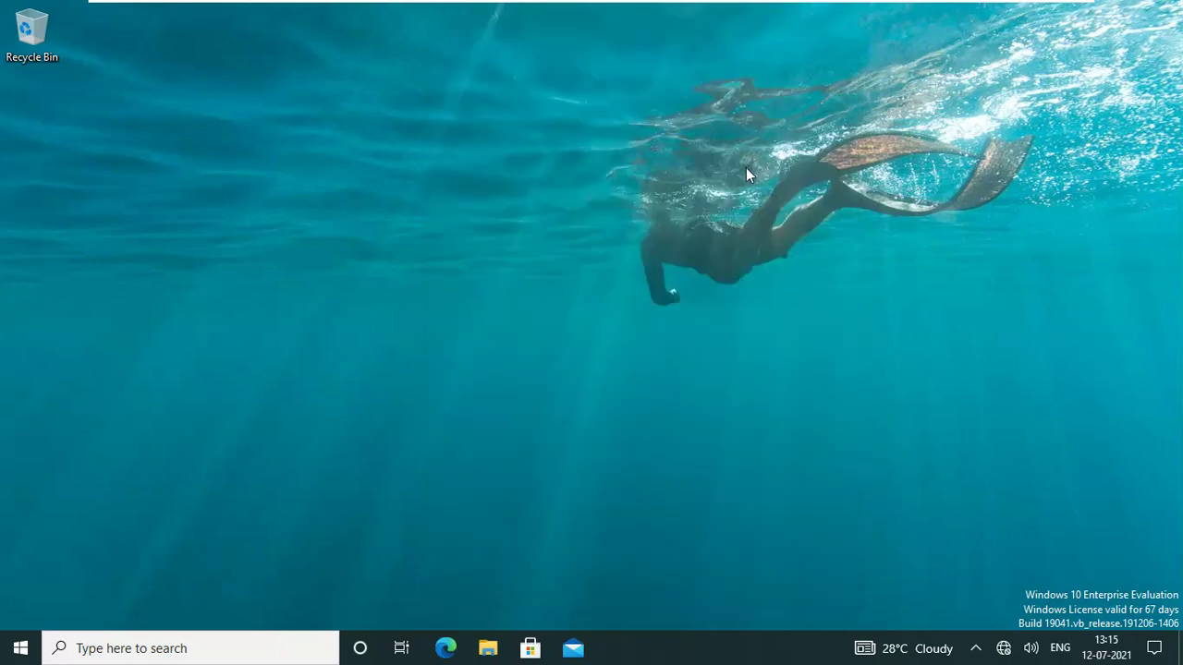
- Run 'di' to launch Disk Management, dismiss the access-rights error, and close it
key("super+r")
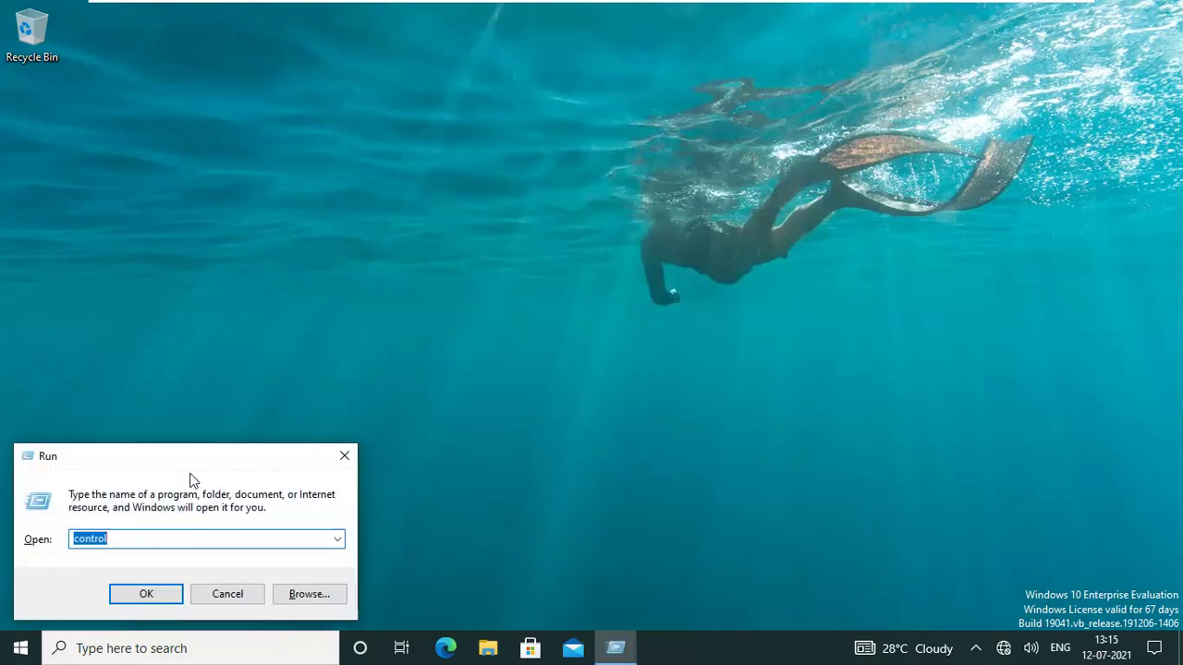
left_click_drag(188, 453, 400, 237)
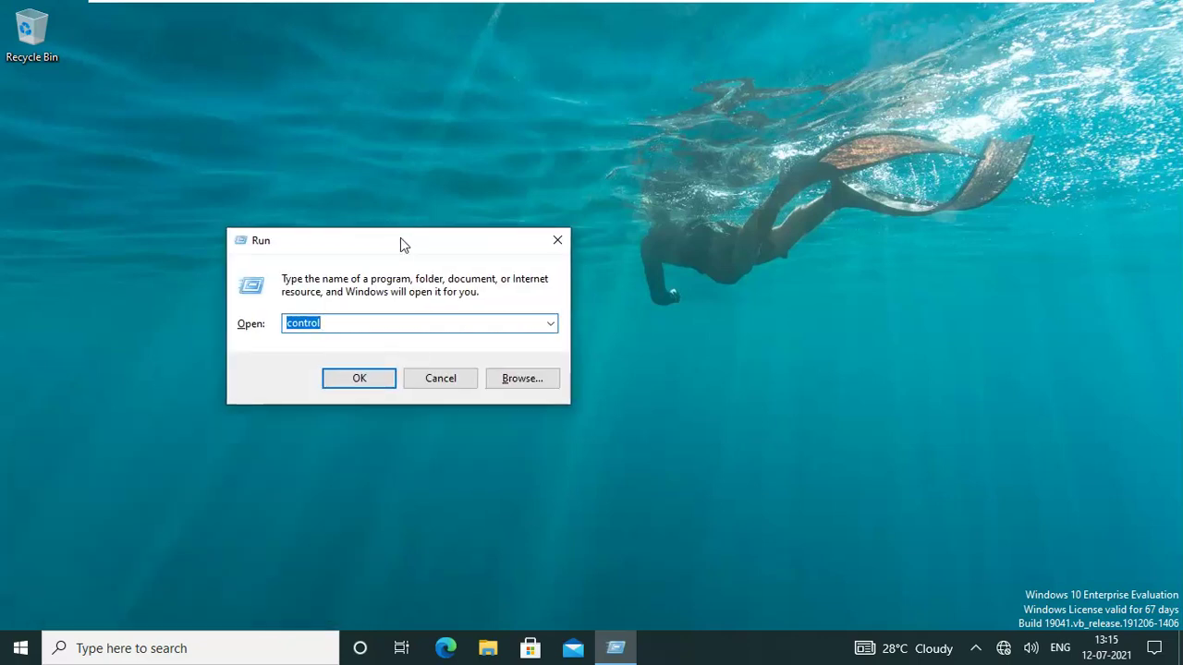
type("diskmgmt.msc")
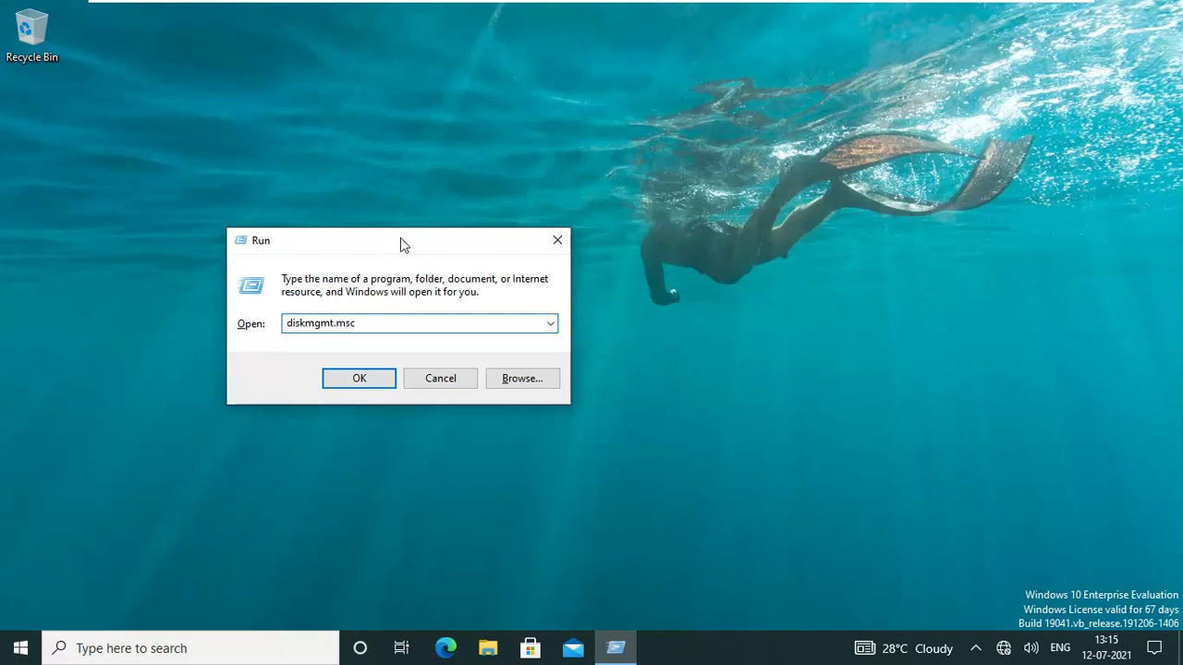
key("Return")
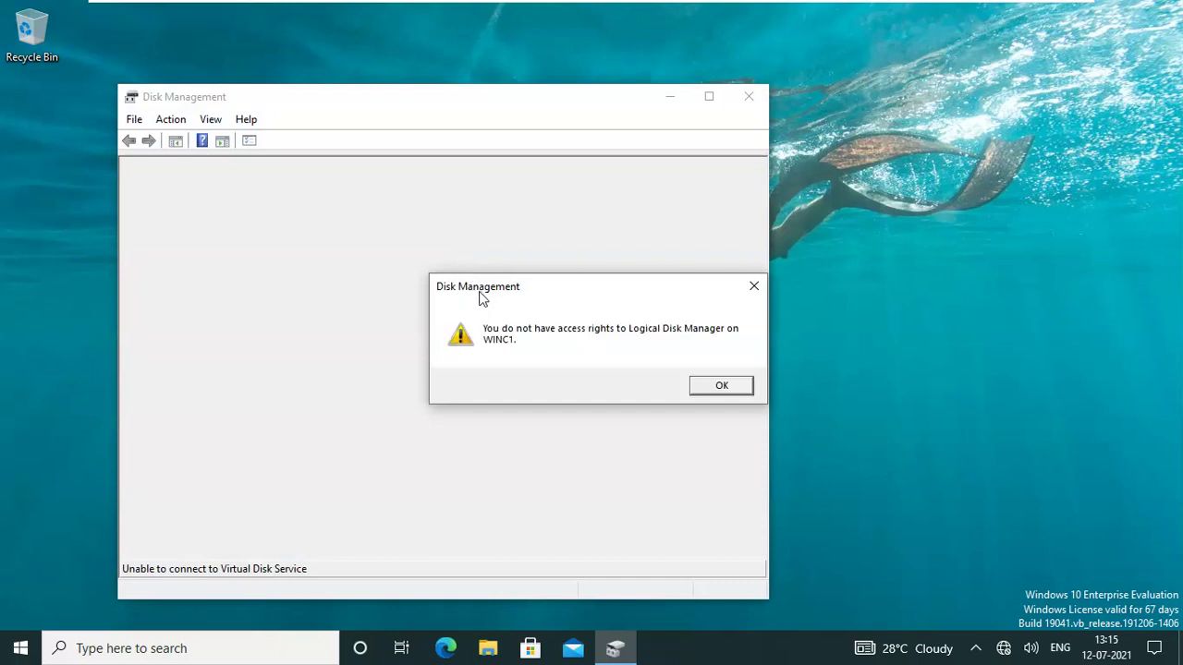
left_click(709, 391)
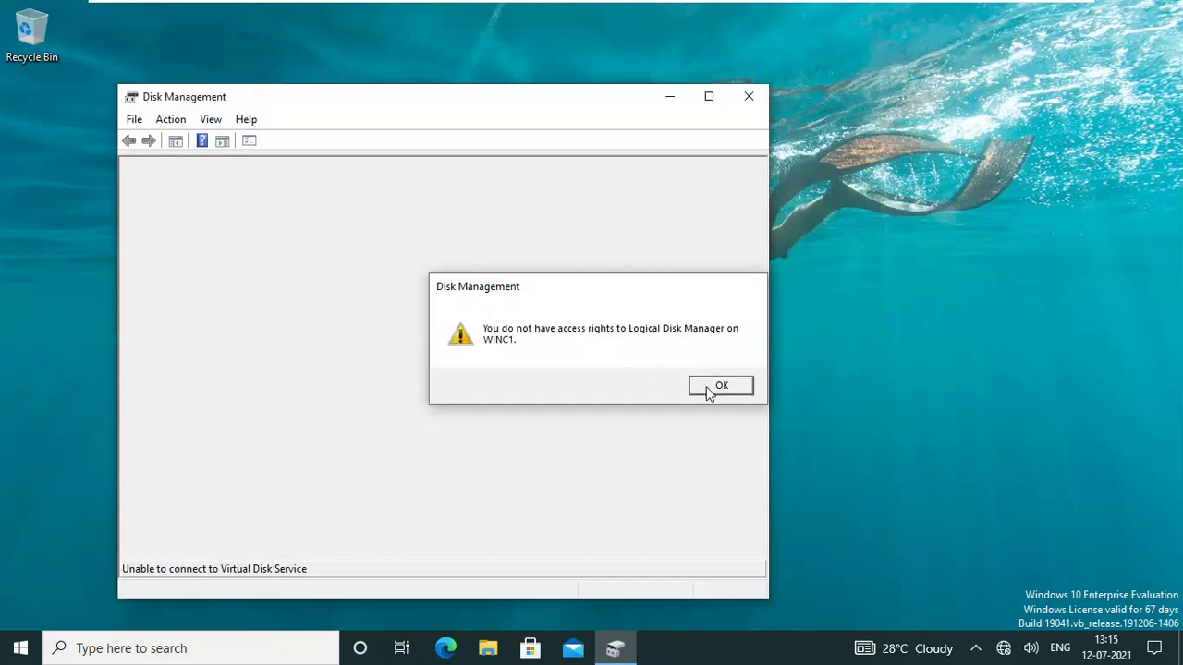
left_click(748, 98)
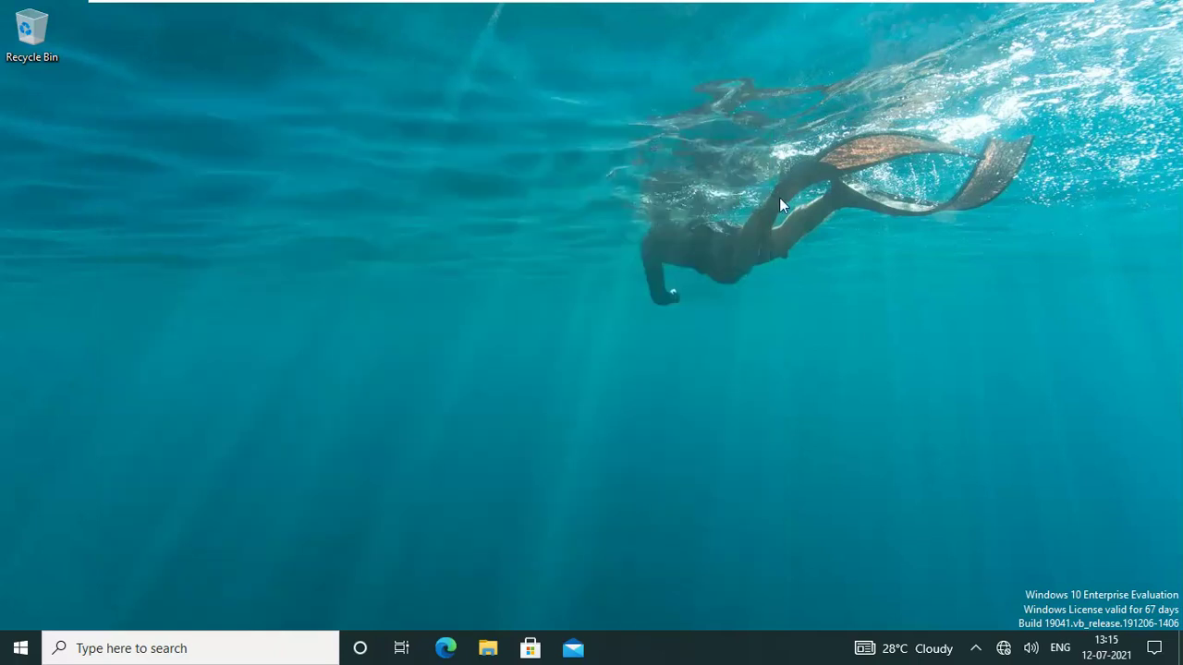
- Search for diskmgmt.msc and launch it with Run as administrator
key("super")
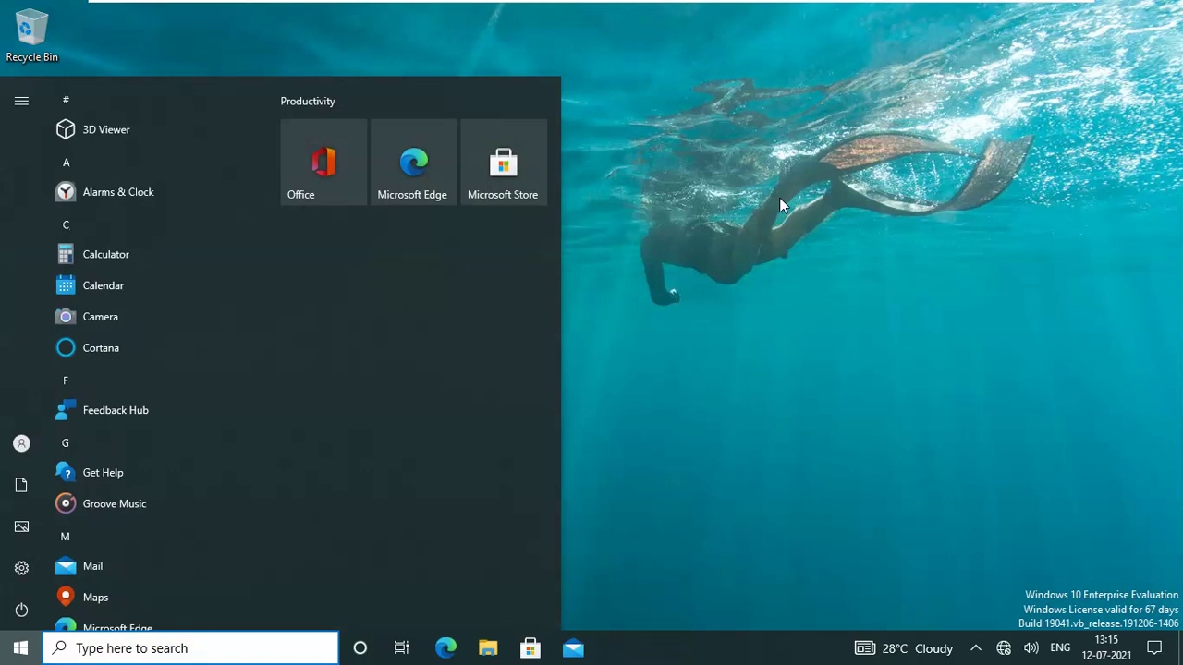
type("di")
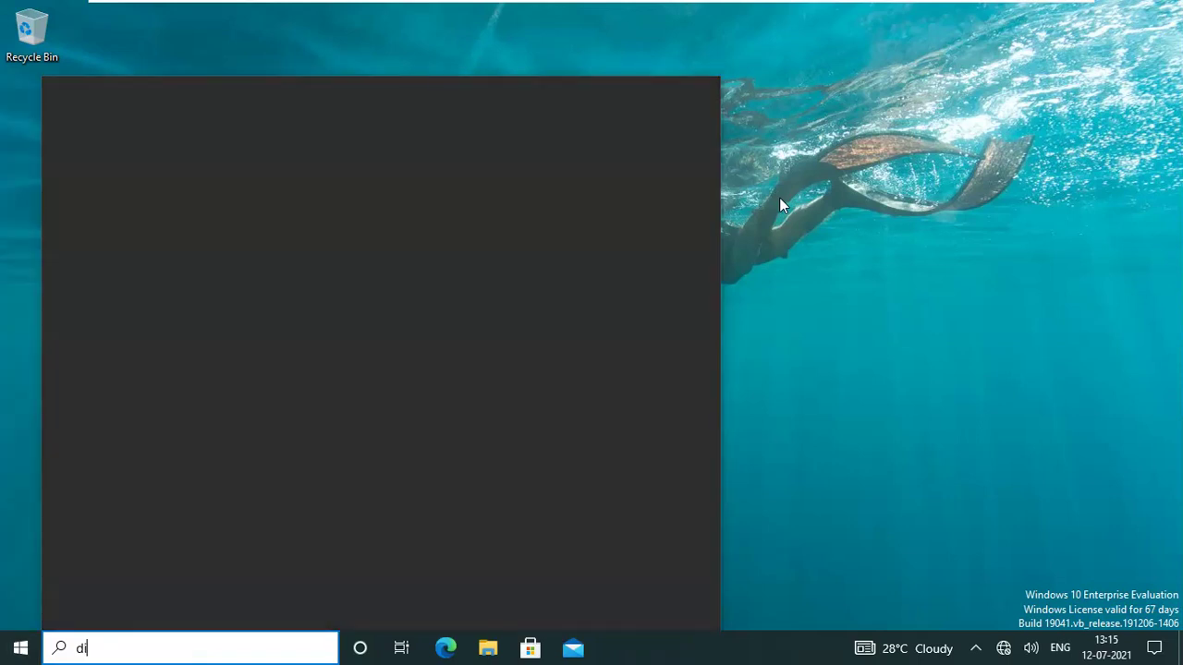
type("skmgmt")
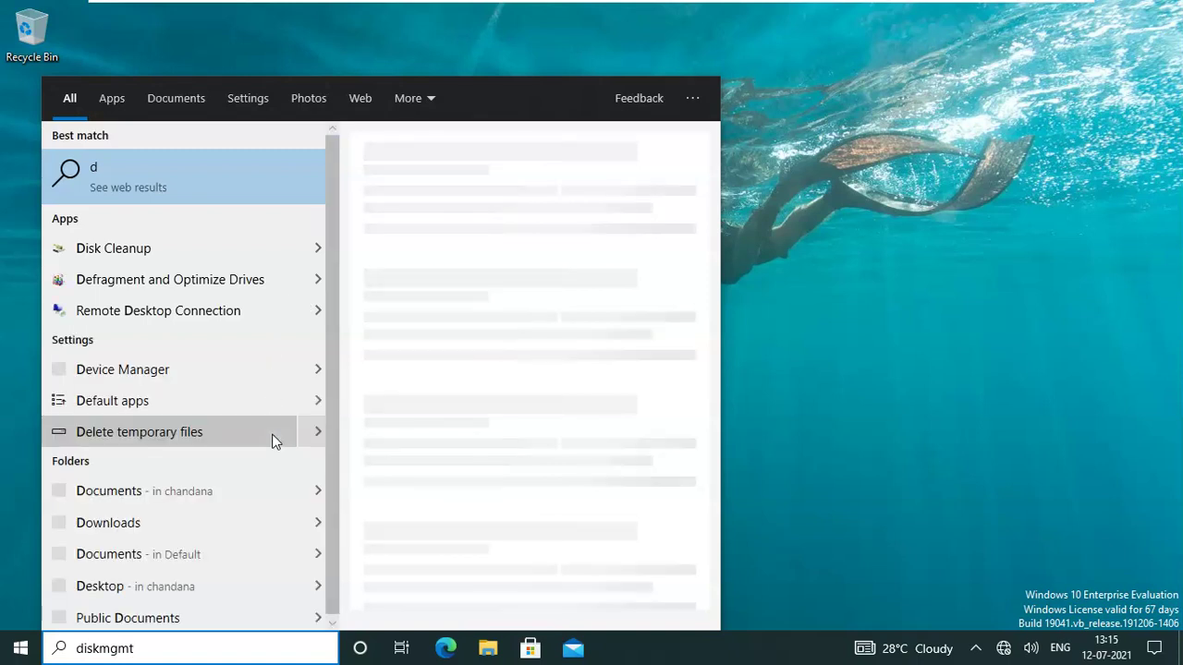
type(".msc")
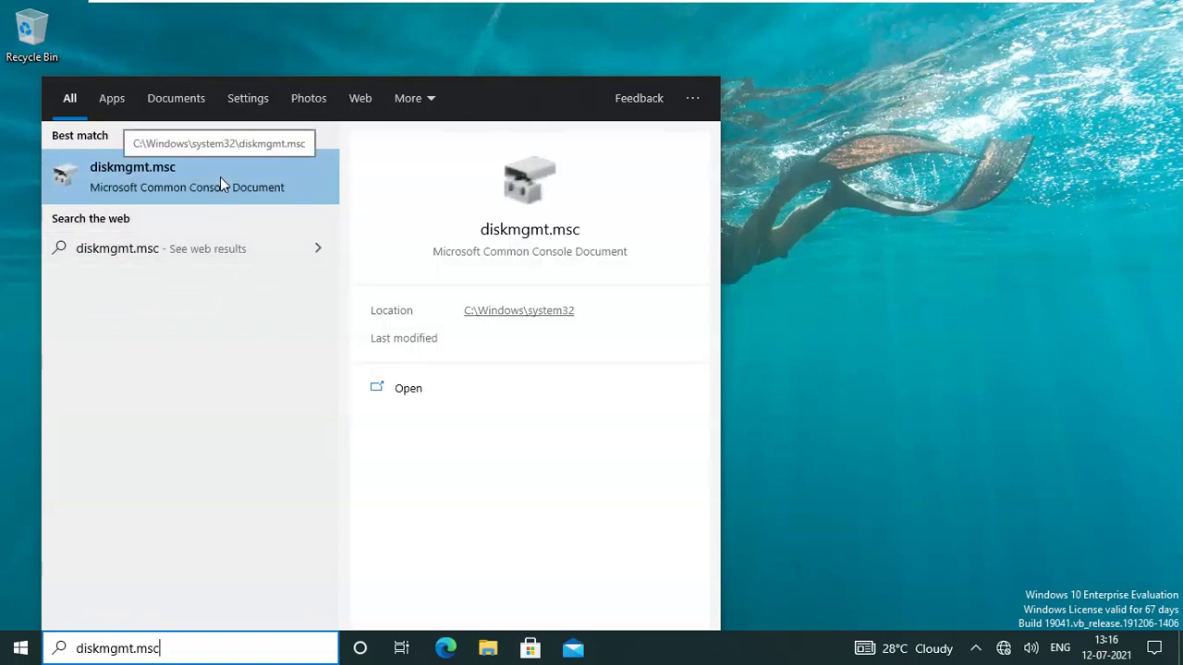
left_click(220, 177)
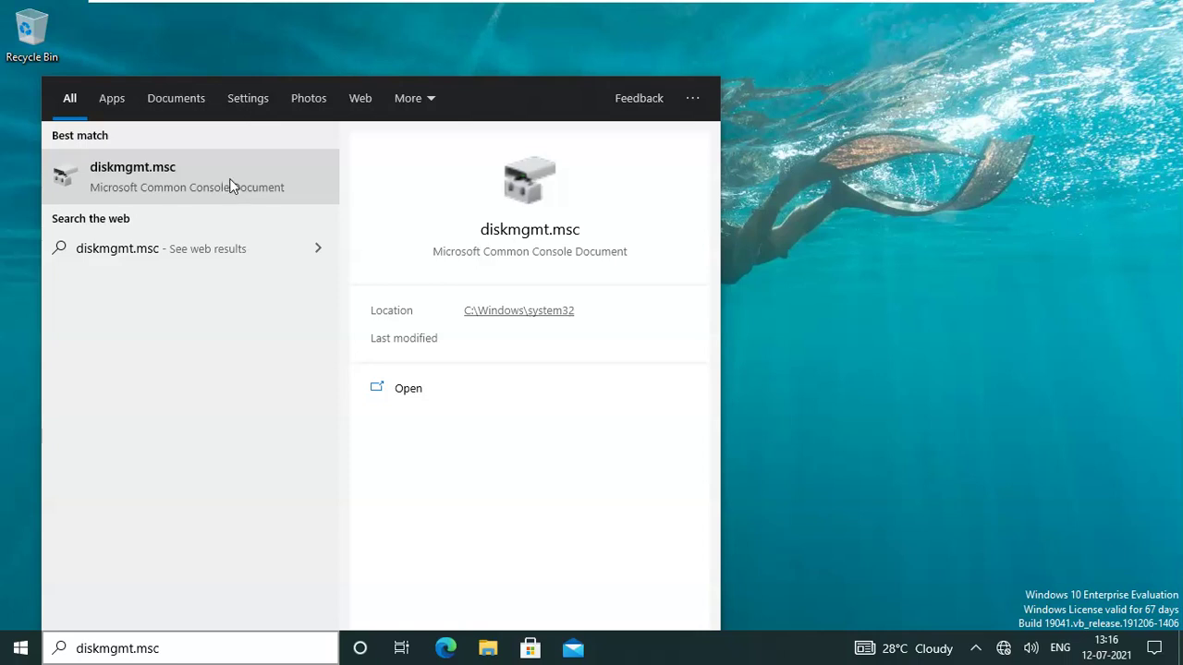
right_click(233, 188)
left_click(226, 181)
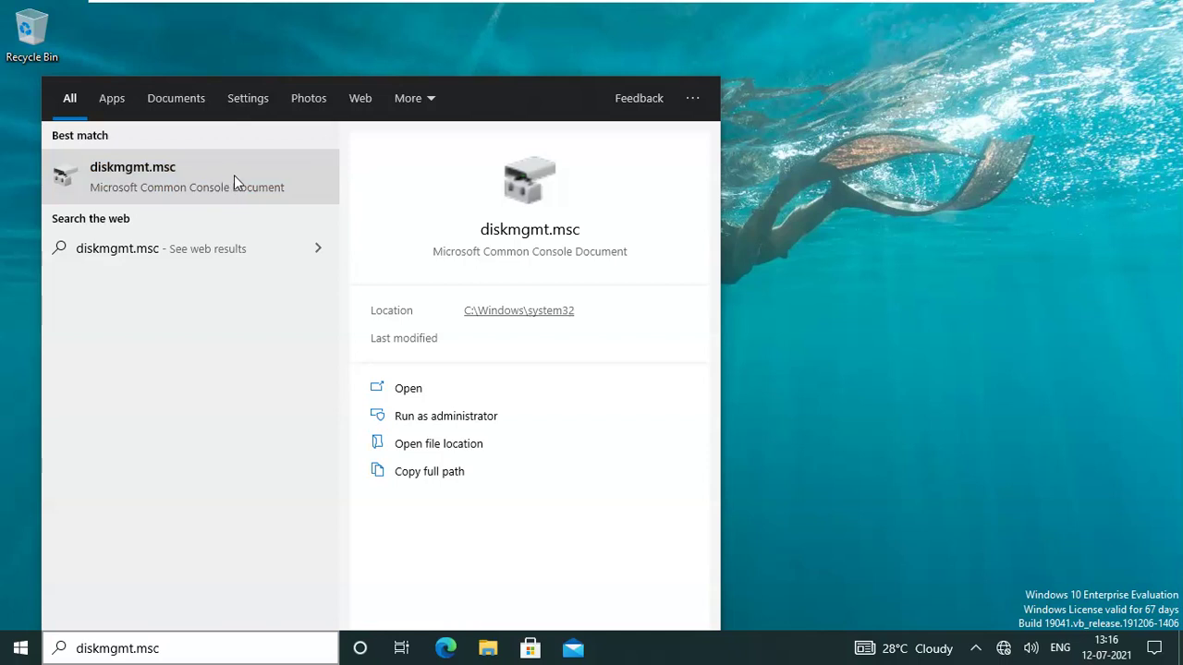
left_click(442, 423)
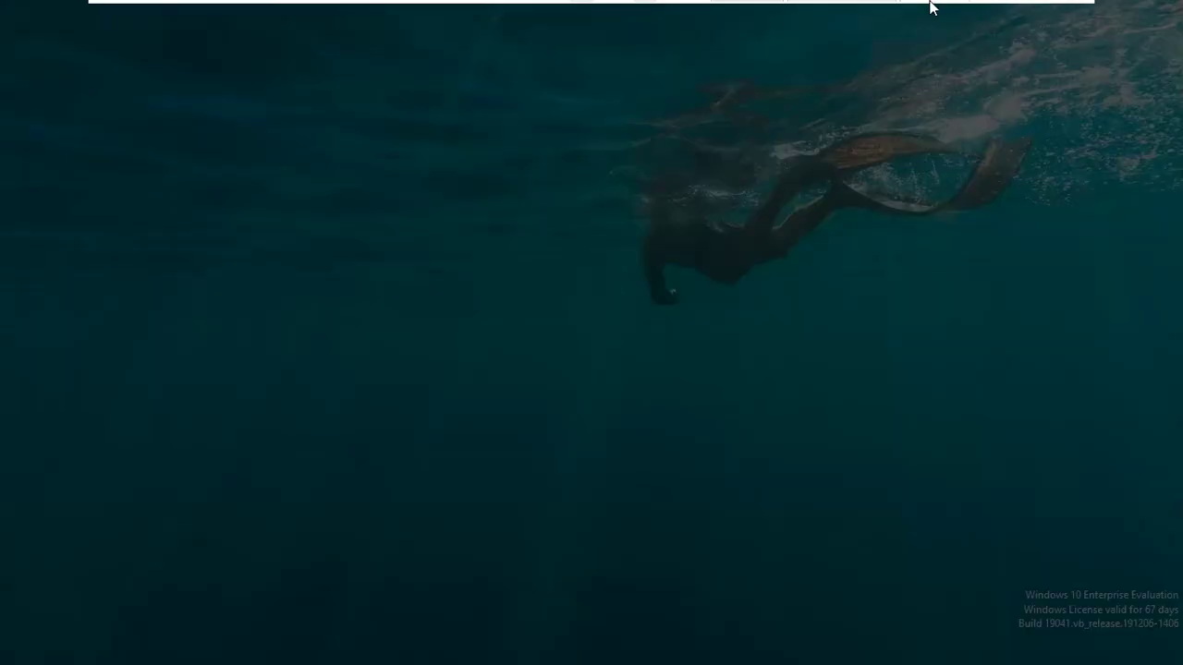
- Exit full screen and approve the UAC prompt with the administrator account and password
mouse_move(930, 5)
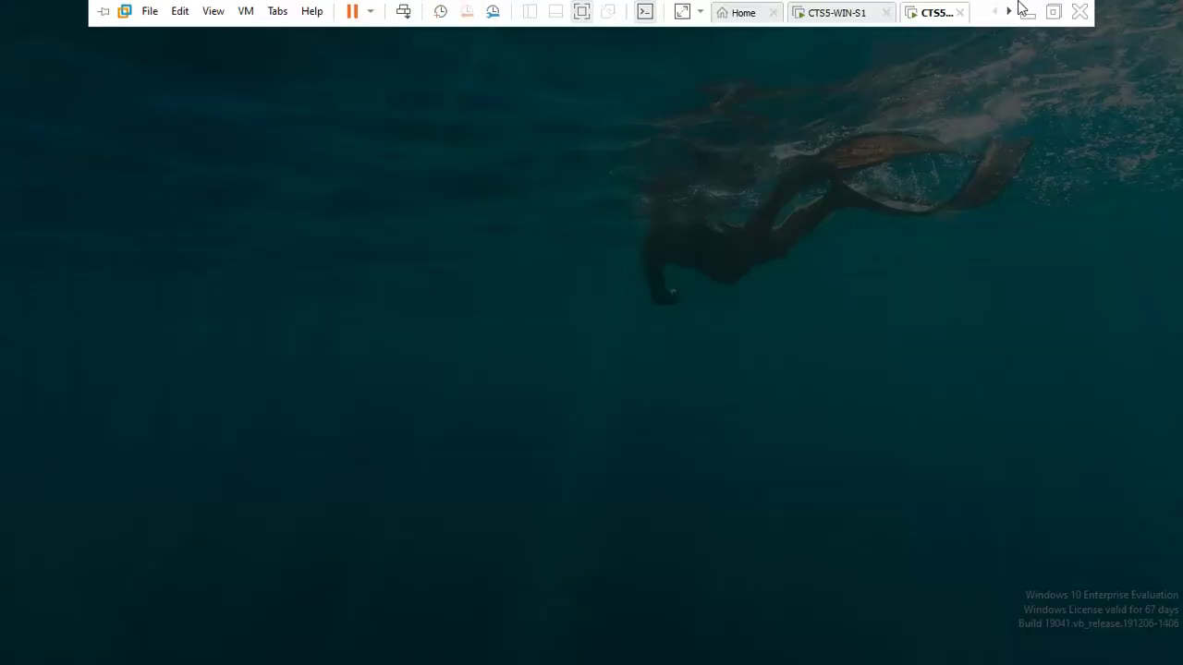
left_click(1056, 11)
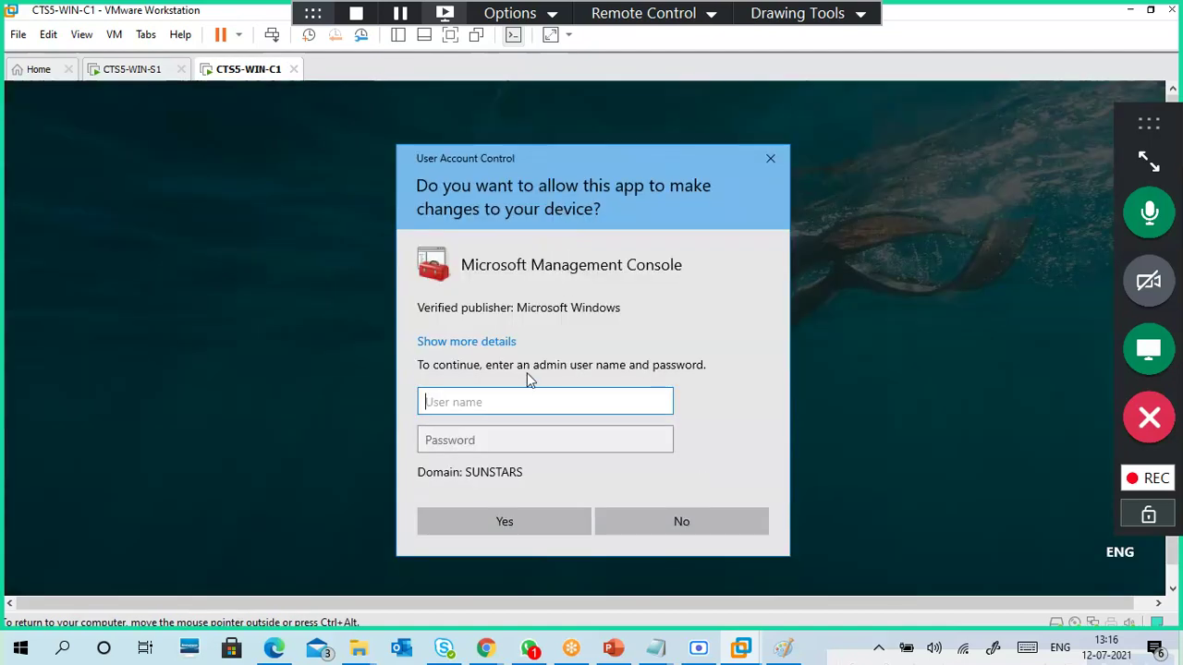
type("admin")
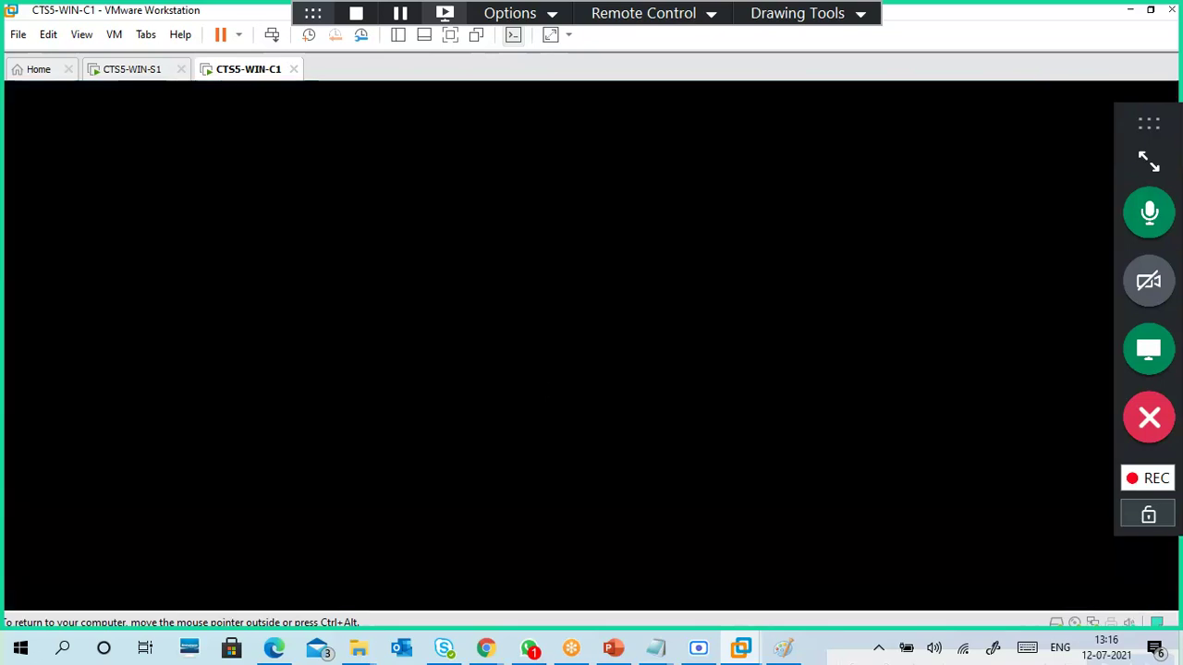
type("istrator")
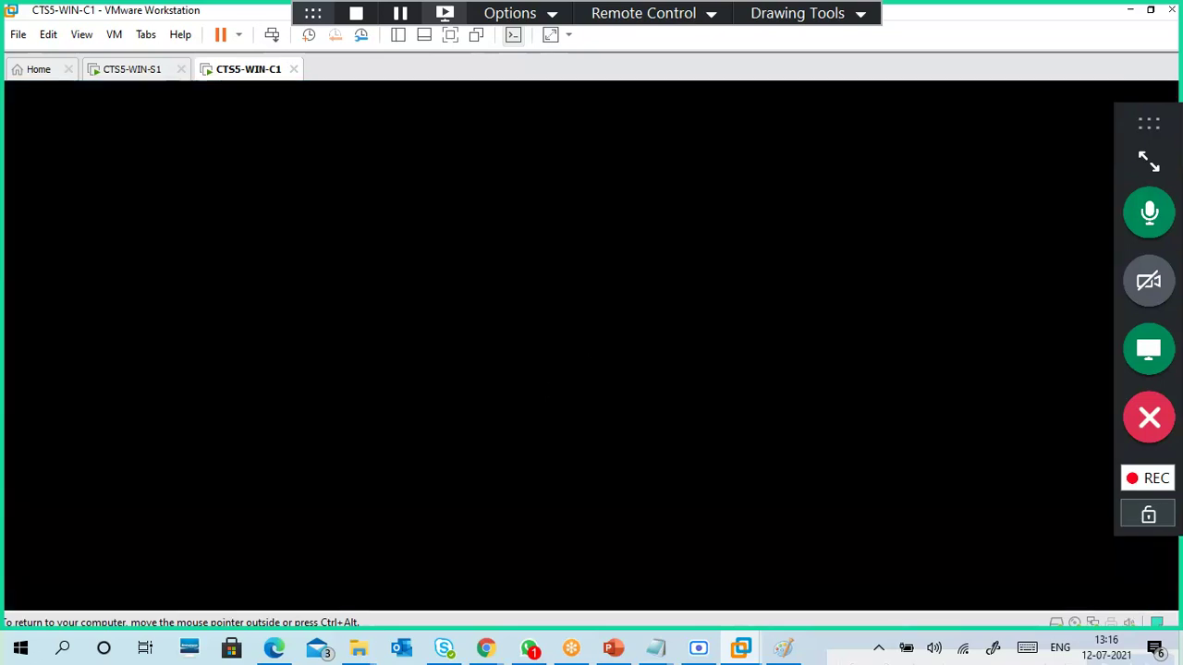
key("Tab")
type("******")
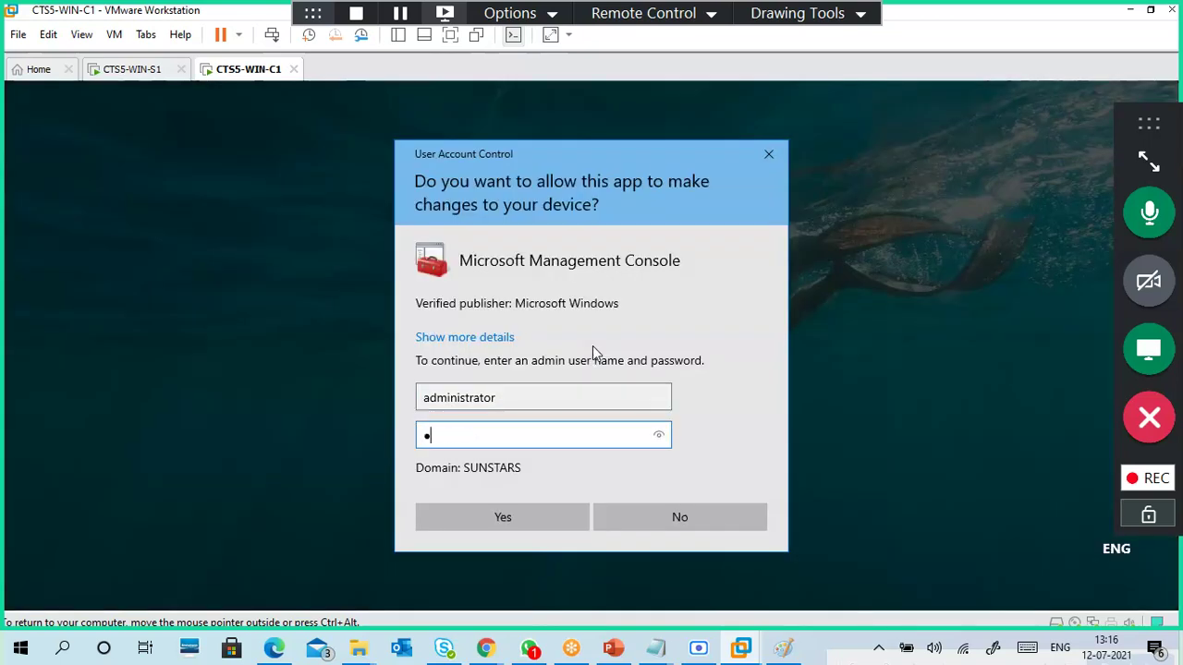
type("***")
left_click(659, 437)
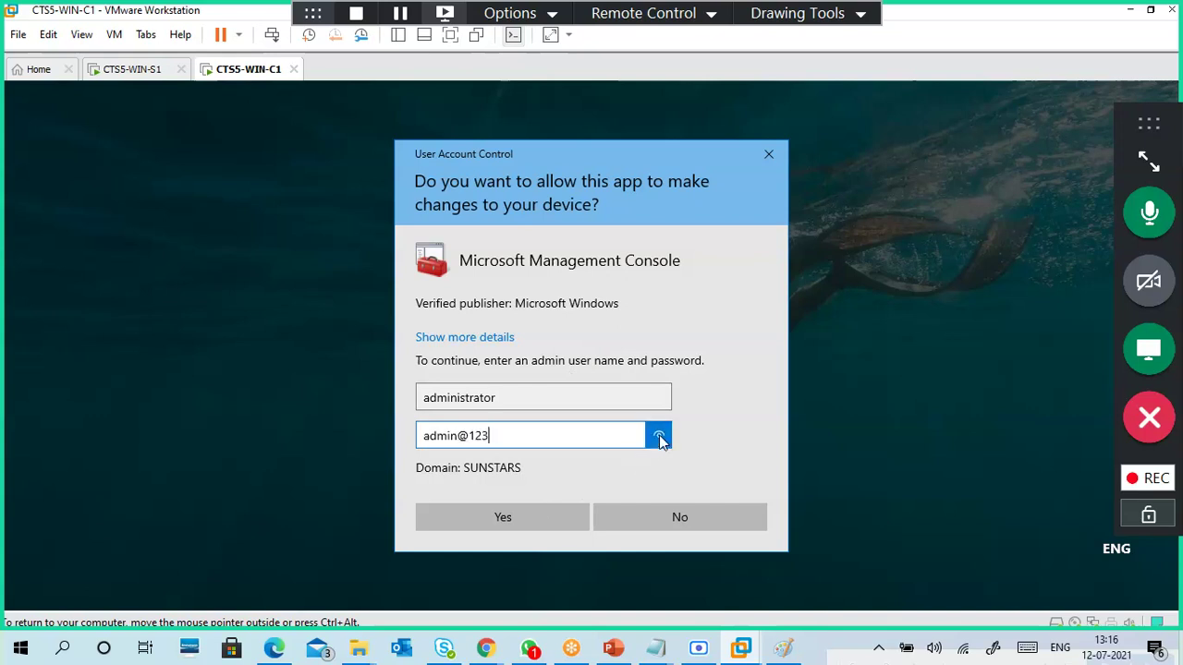
left_click(518, 510)
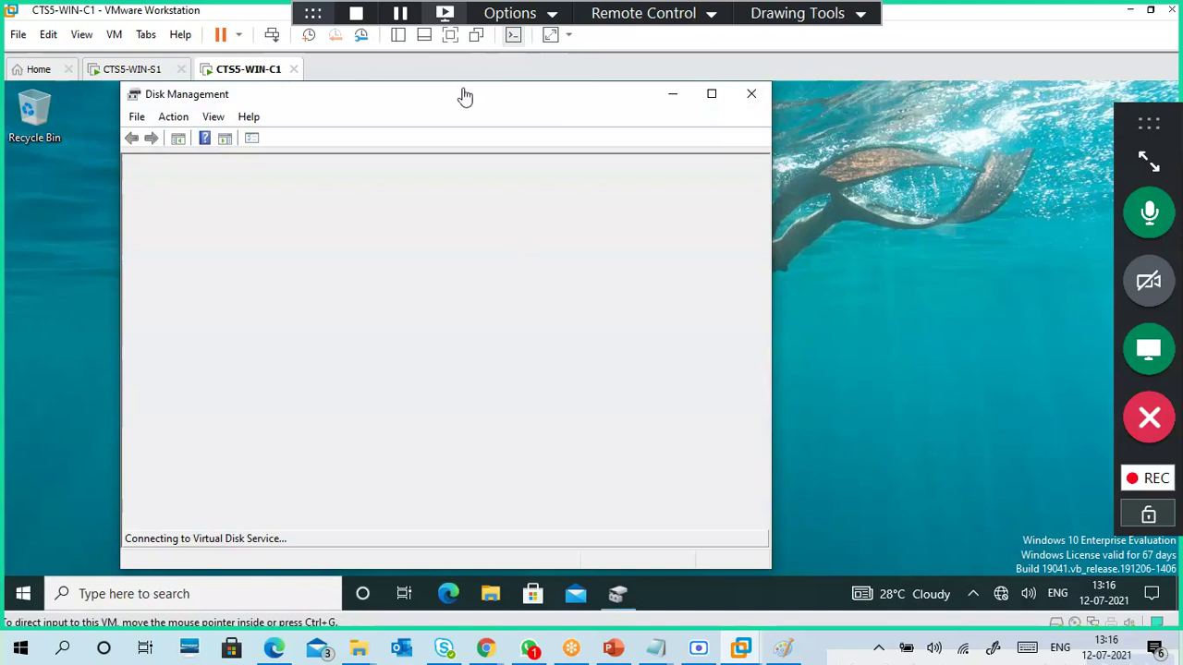
- Initialize Disk 1 with the GPT partition style, leaving 19.98 GB unallocated
left_click_drag(465, 100, 509, 92)
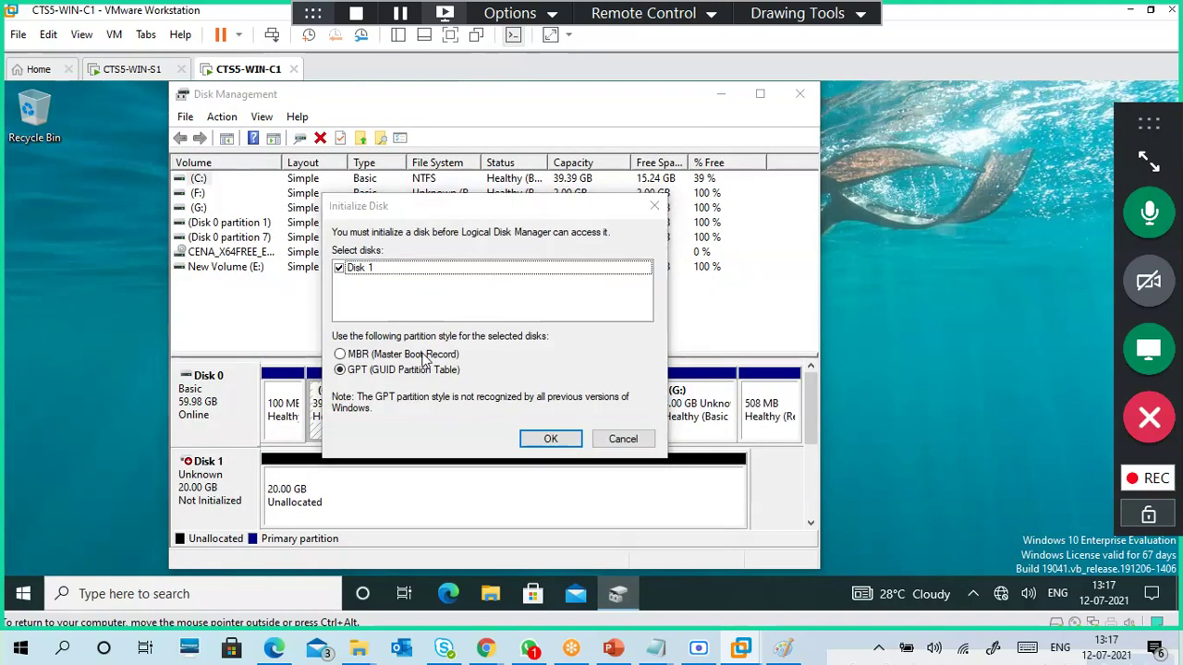
left_click(386, 286)
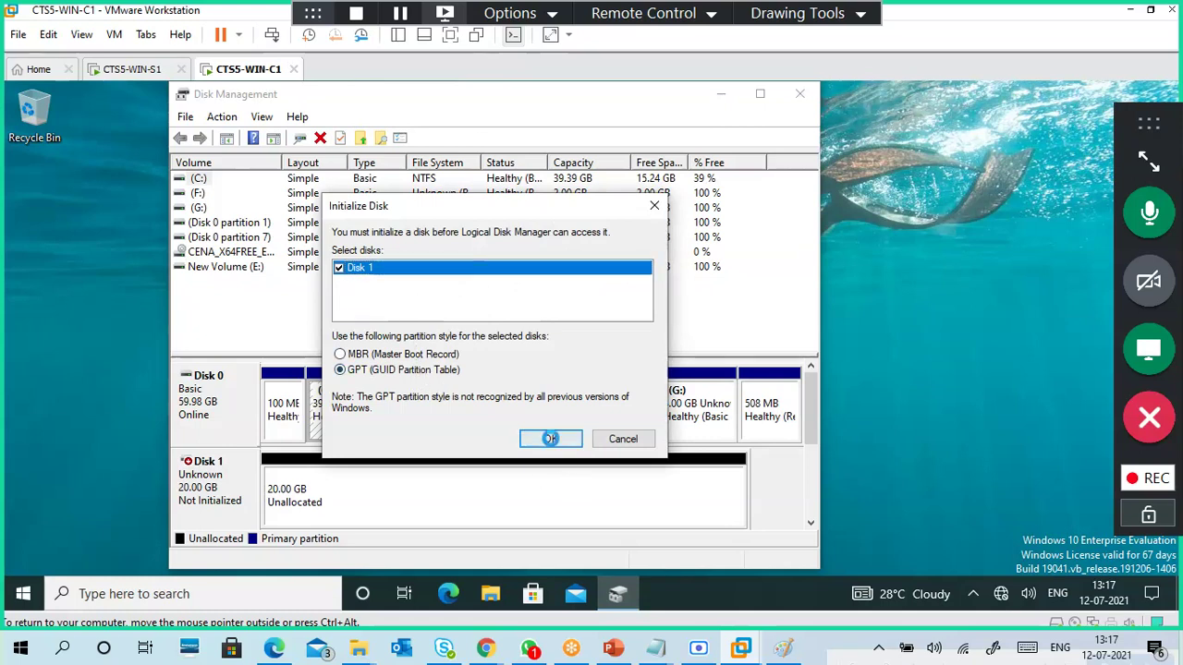
left_click(550, 438)
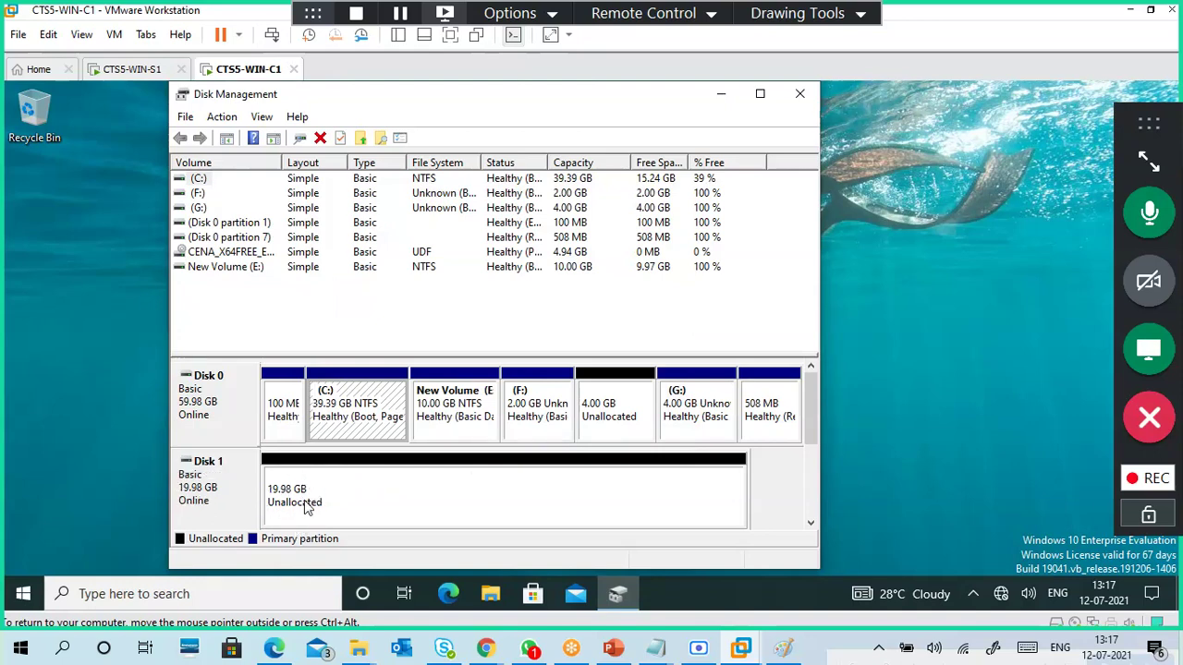
left_click(324, 494)
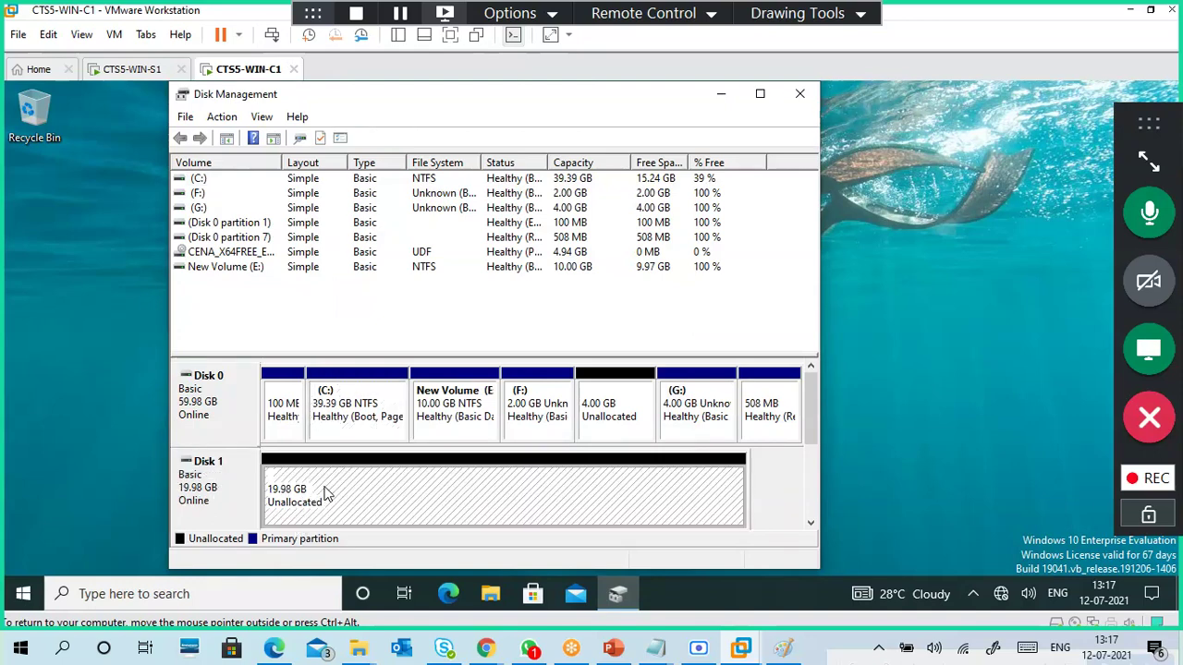
- Create a full 20462 MB simple volume on Disk 1, quick-formatted NTFS and labelled New Volume
right_click(324, 494)
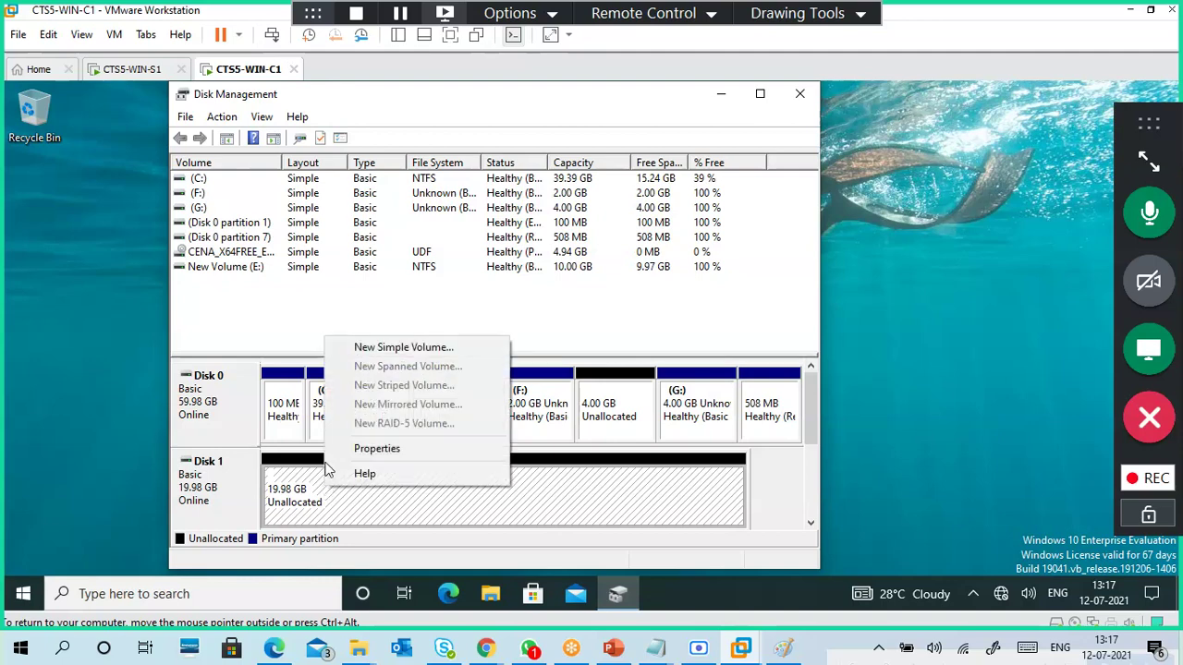
left_click(434, 351)
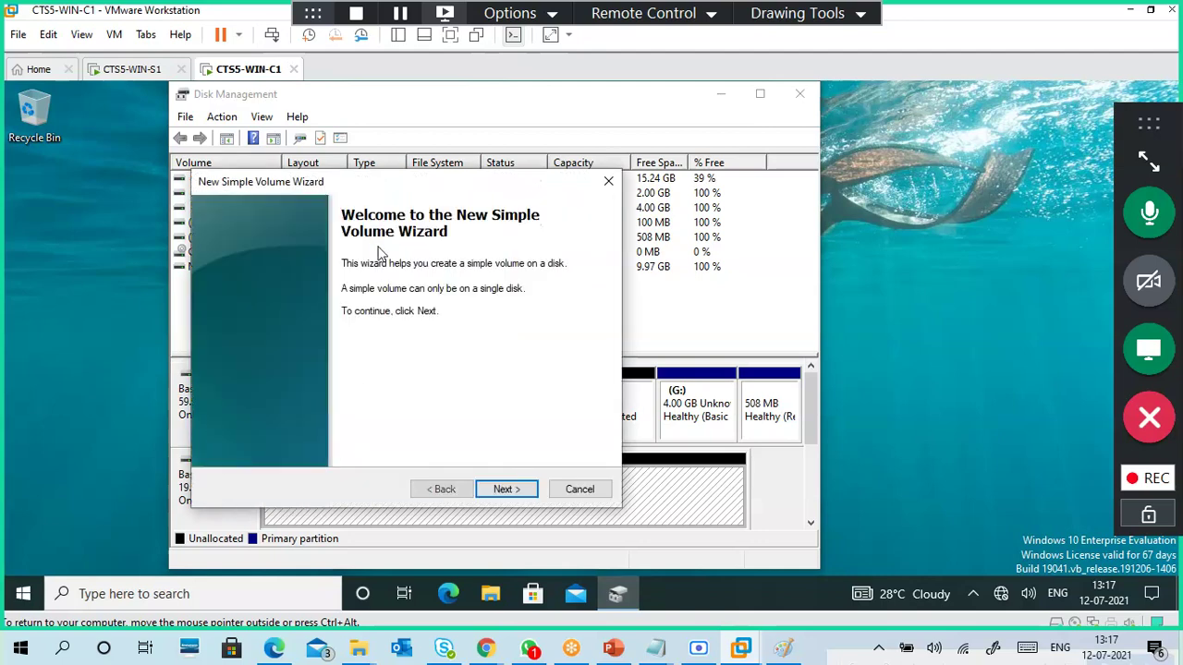
left_click_drag(377, 190, 568, 122)
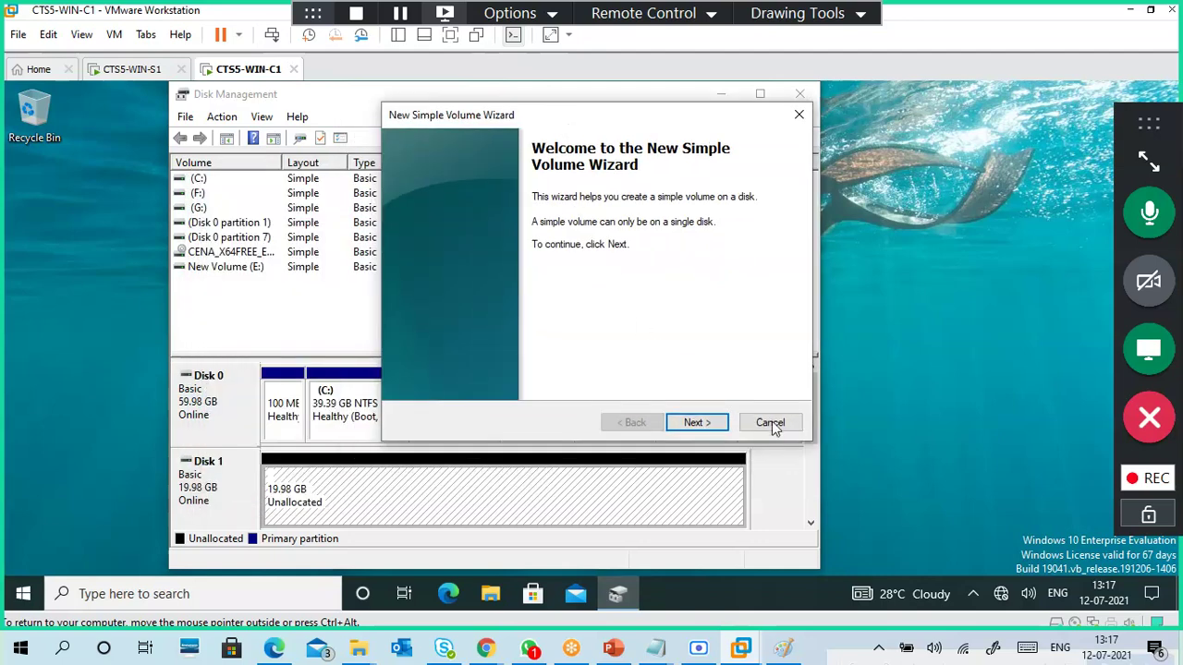
left_click(695, 422)
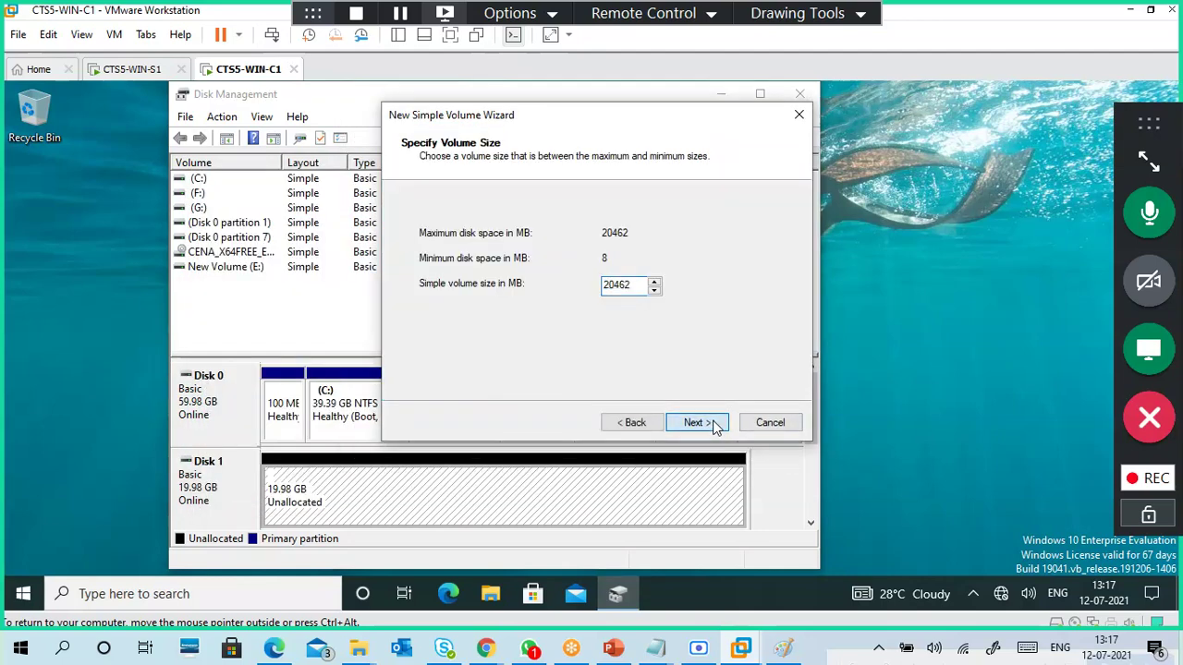
left_click(695, 423)
left_click(695, 422)
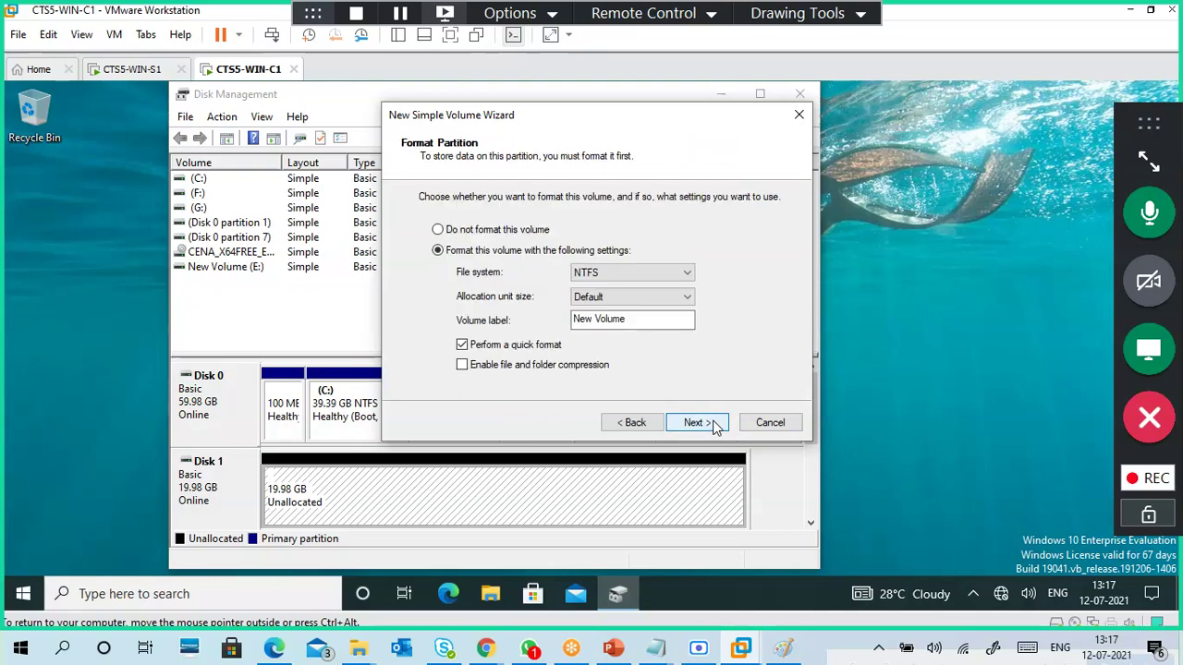
left_click(695, 423)
left_click(695, 423)
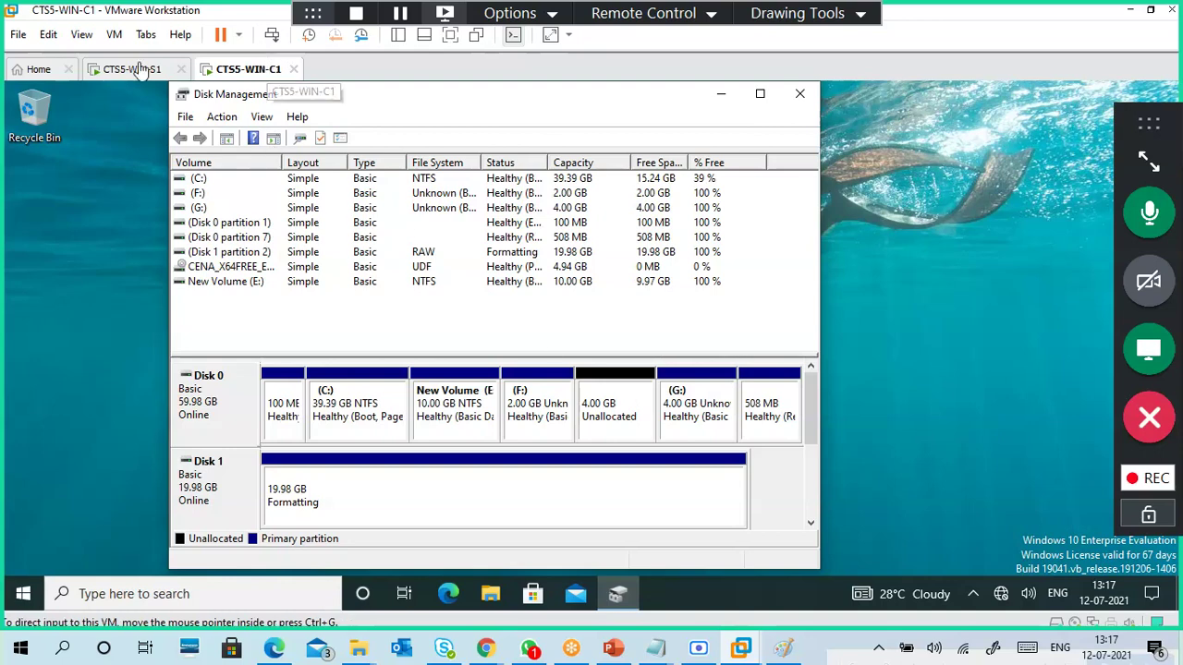
- Review the virtual hard disk's file and capacity in the VM settings without changing anything
left_click(113, 34)
left_click(138, 257)
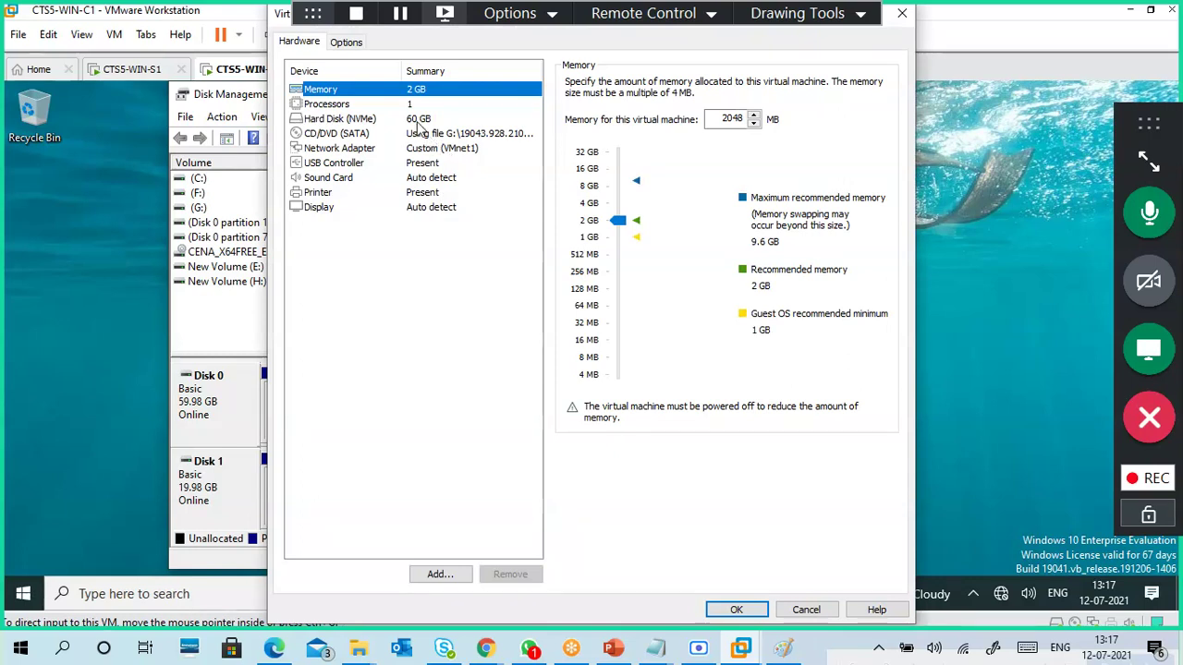
left_click(420, 120)
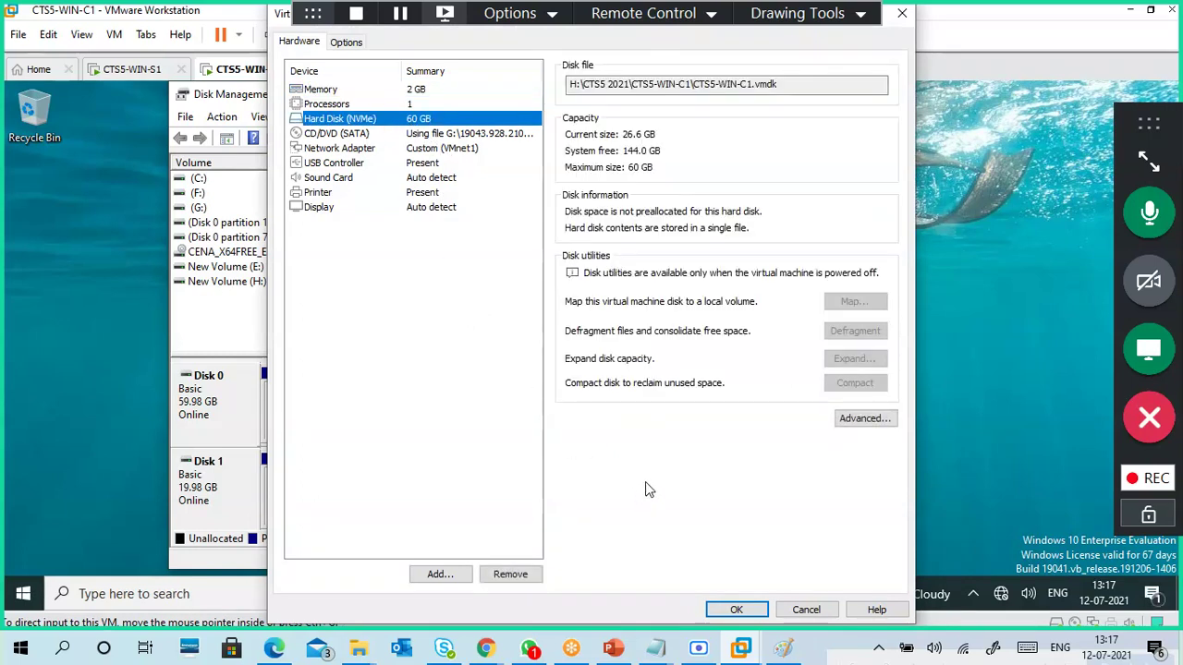
left_click(818, 612)
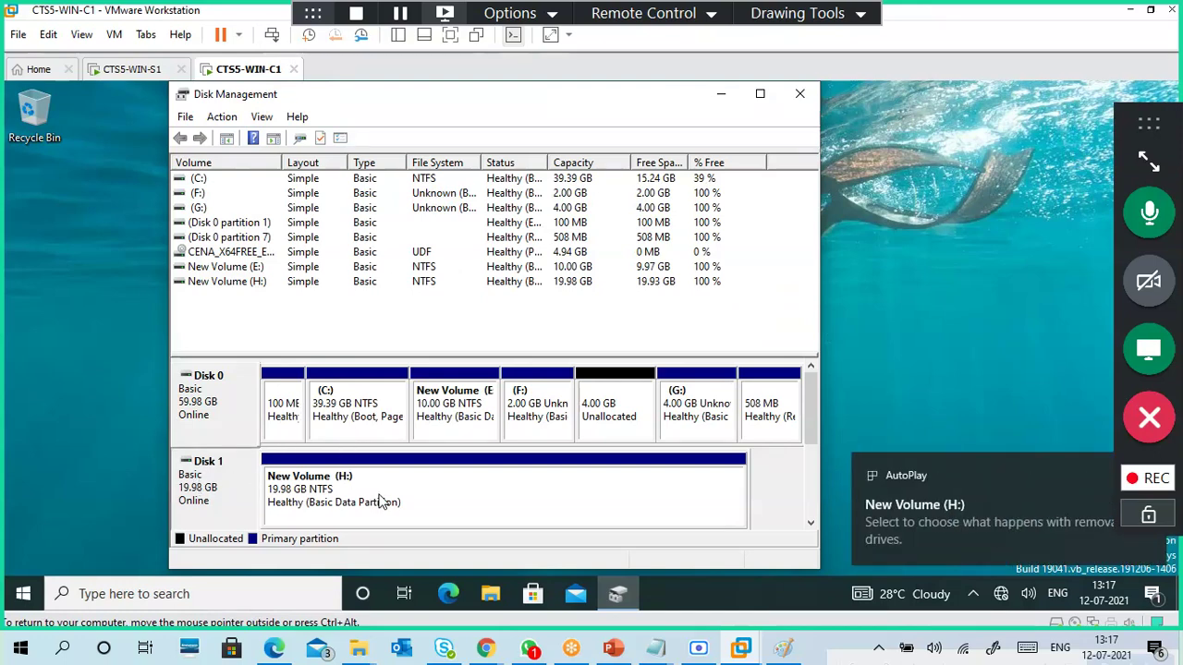
- Close Disk Management, dismiss the New Volume (H:) AutoPlay notice, and return to the client VM
left_click(799, 93)
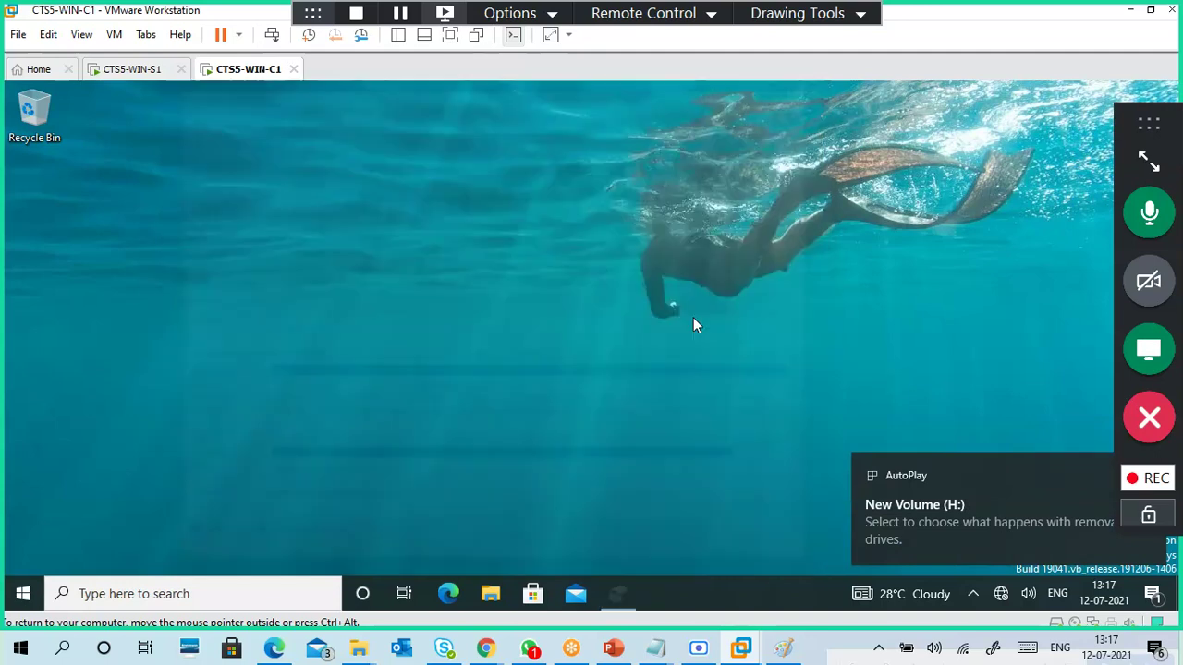
left_click(917, 507)
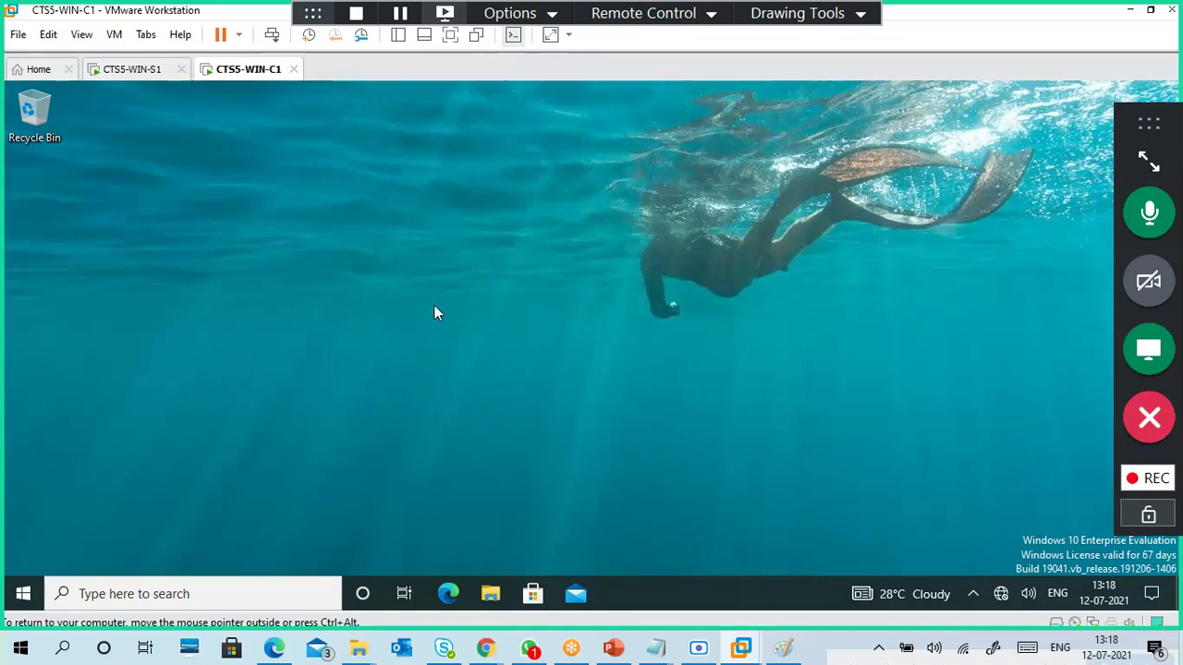
left_click(132, 69)
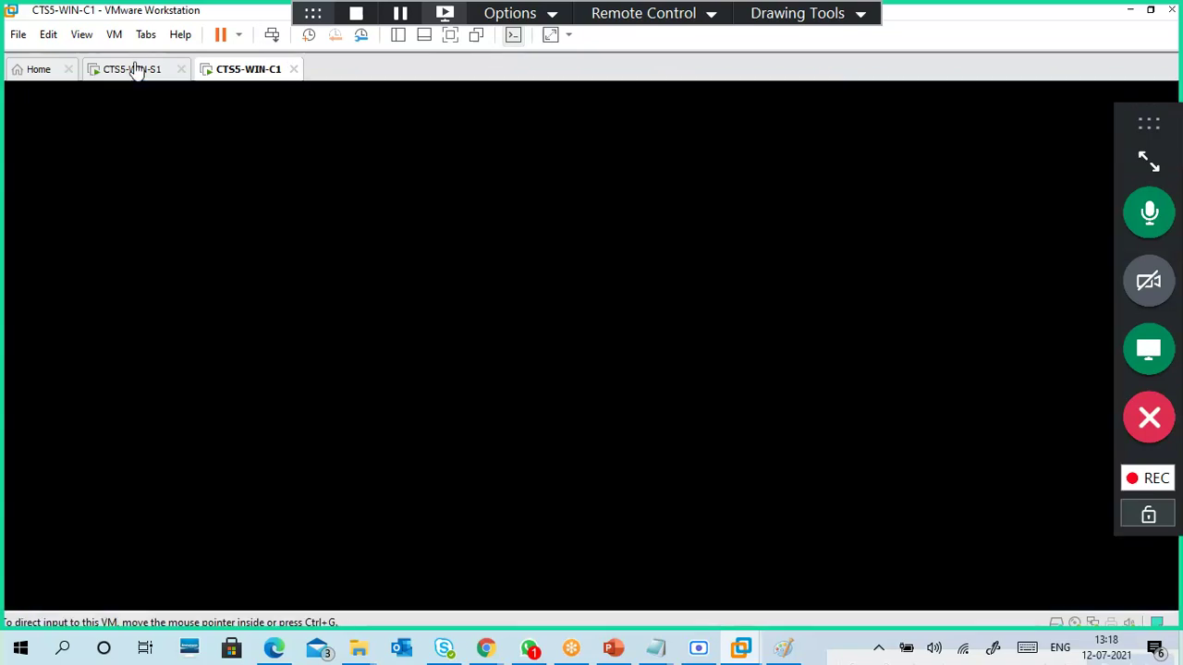
left_click(247, 72)
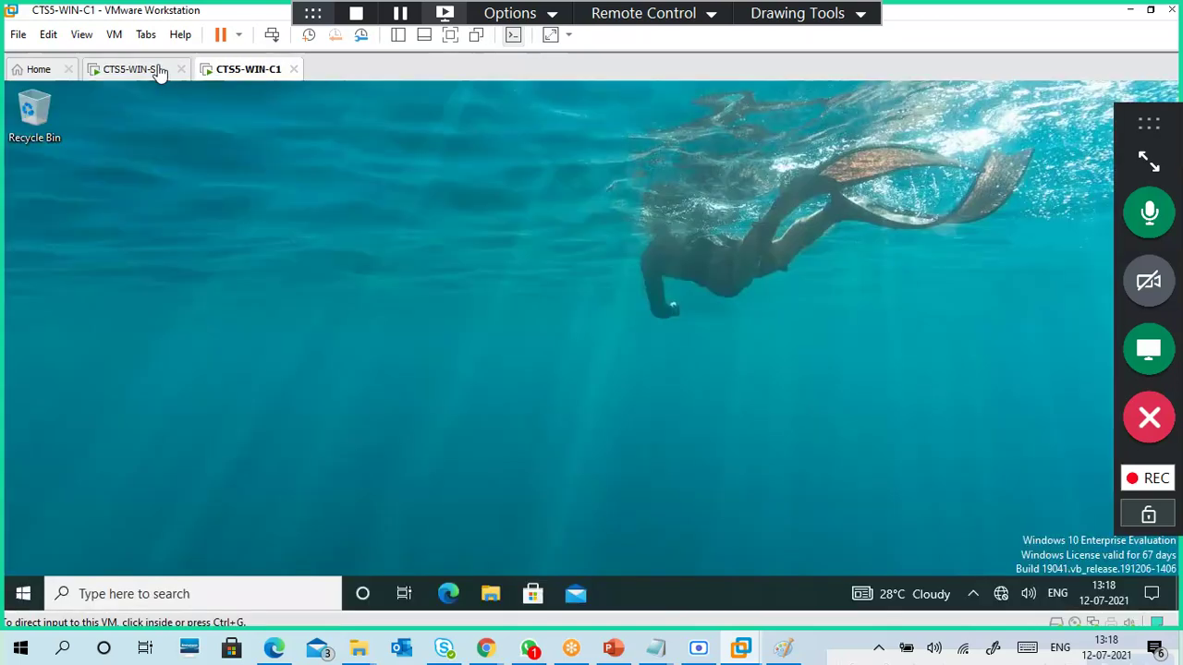
left_click(158, 71)
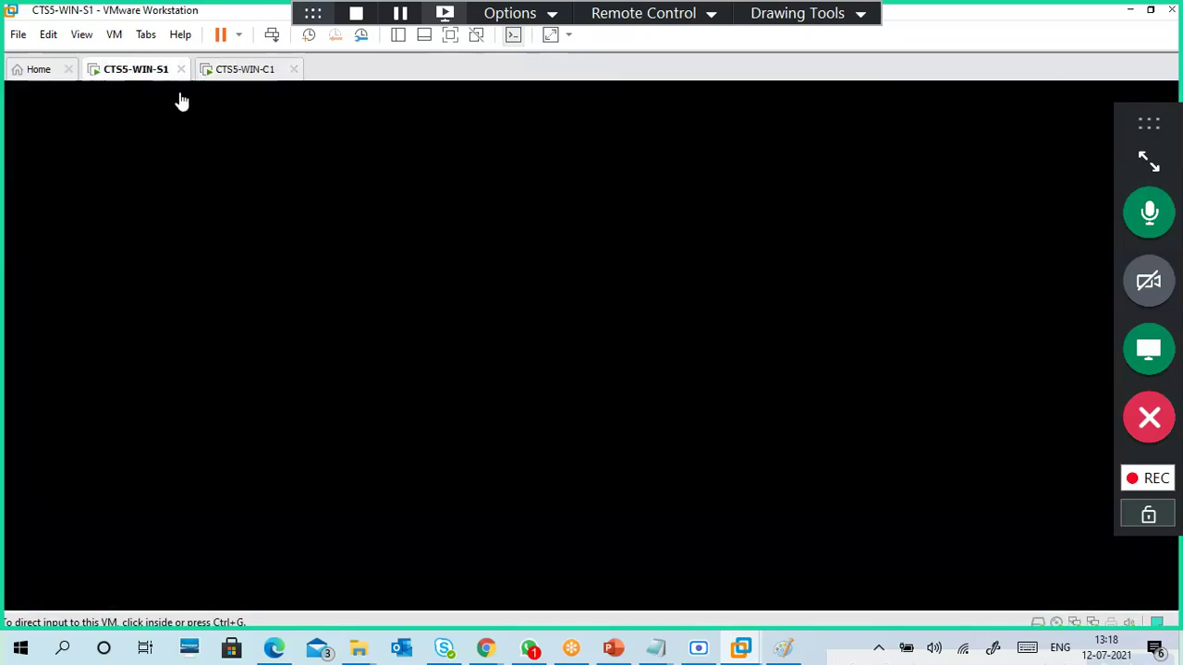
left_click(247, 74)
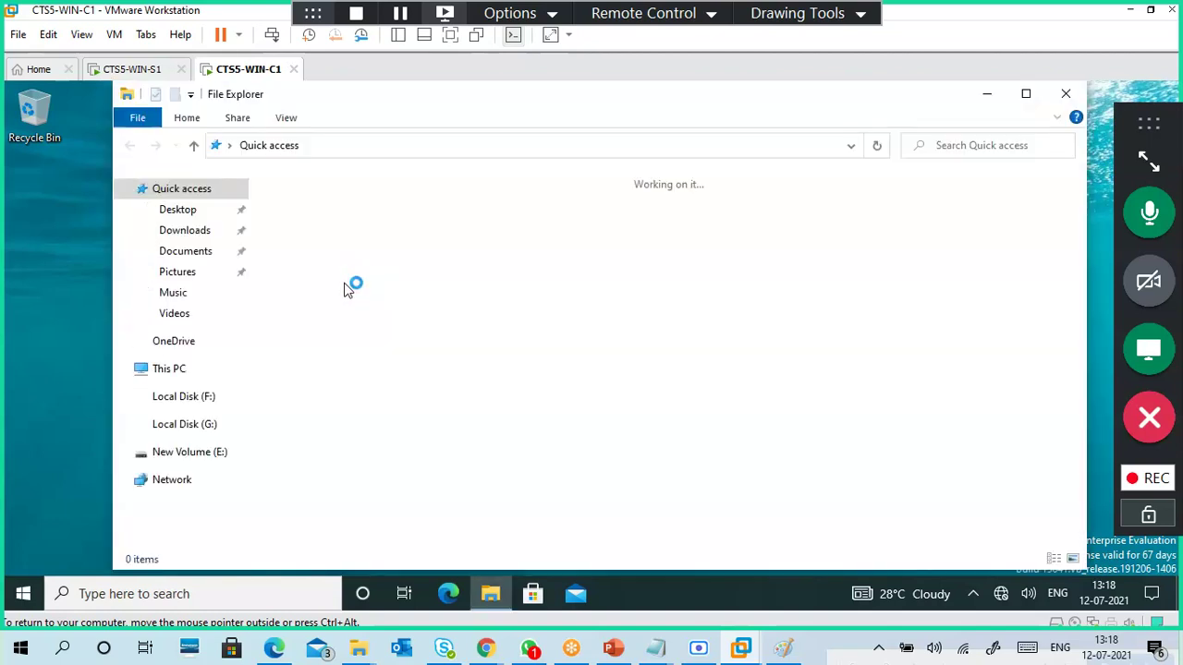
- Check New Volume (H:)'s properties under This PC, then open the empty drive
left_click(185, 370)
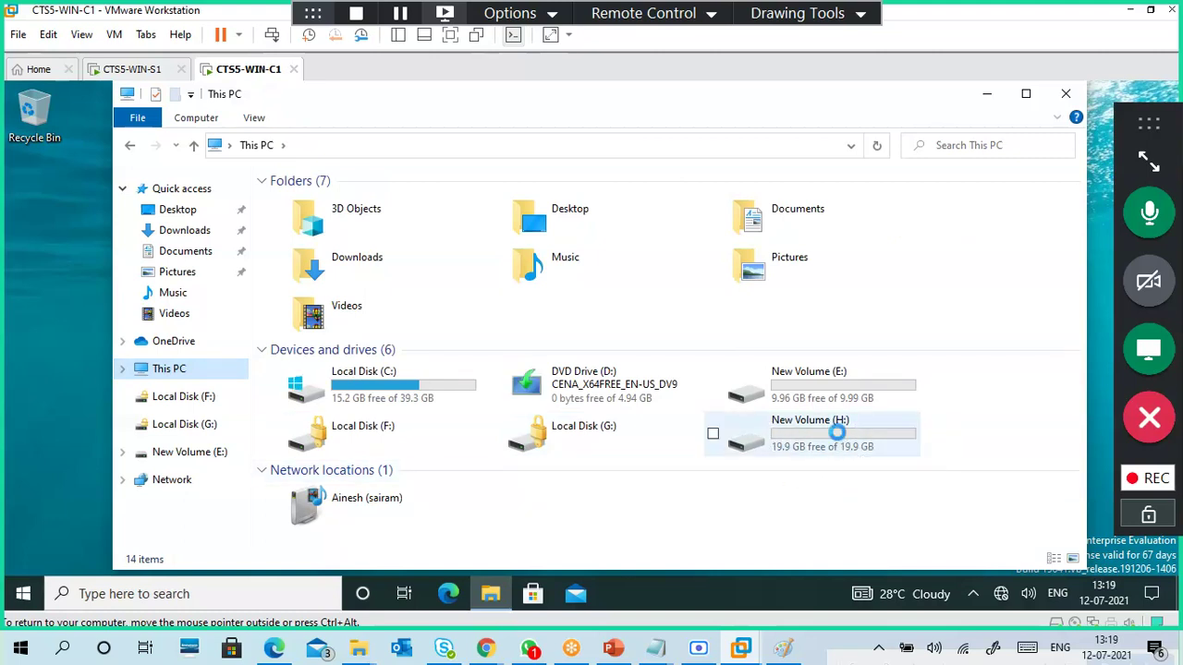
double_click(839, 451)
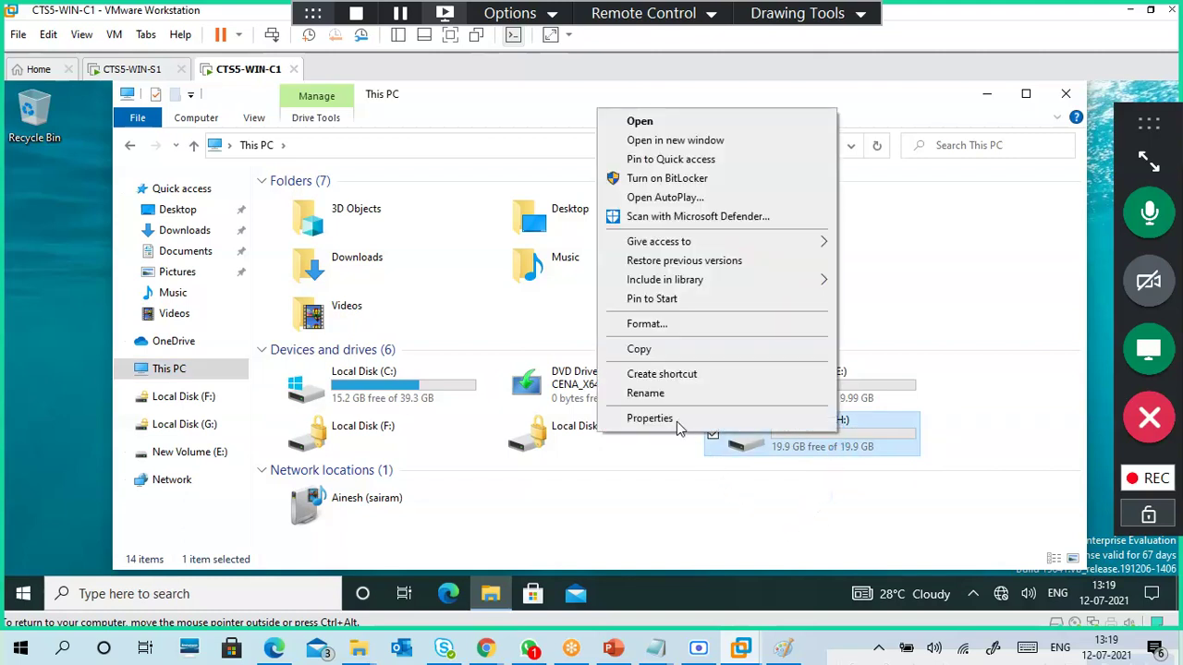
left_click(676, 421)
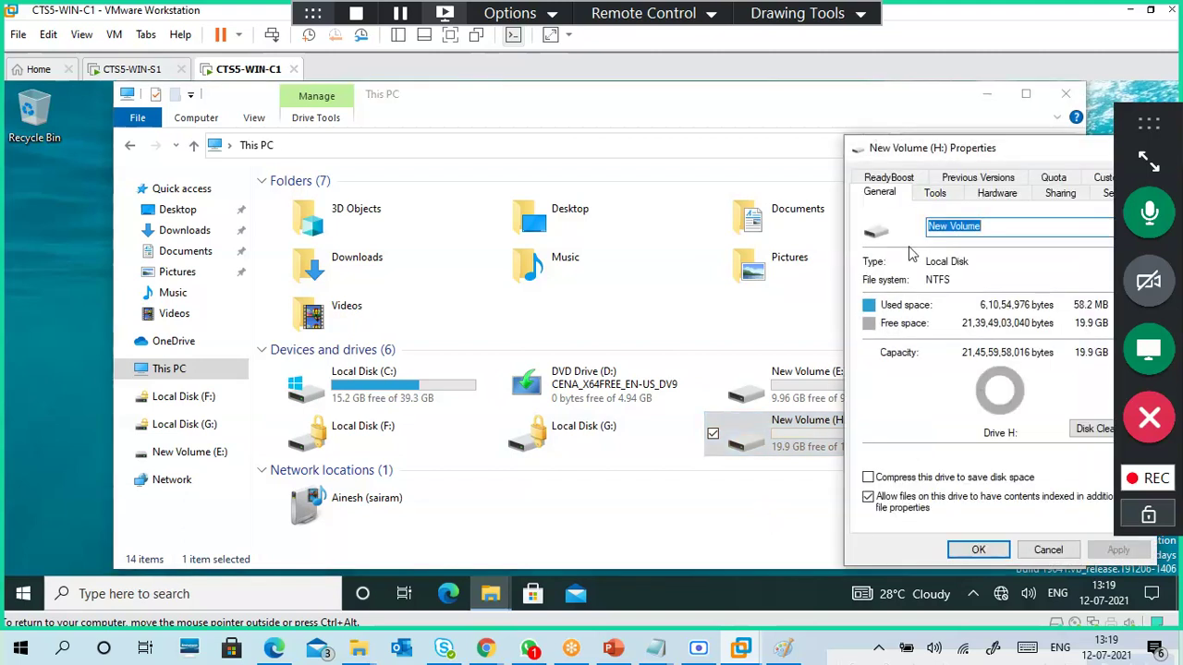
left_click_drag(971, 154, 631, 87)
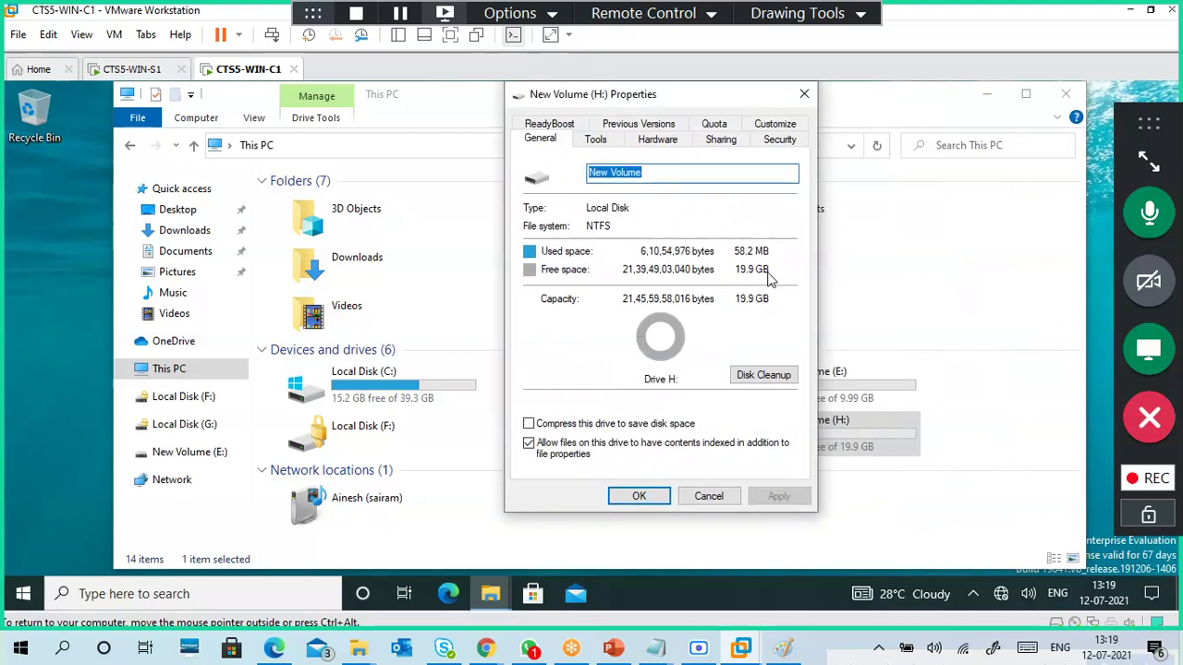
left_click(708, 496)
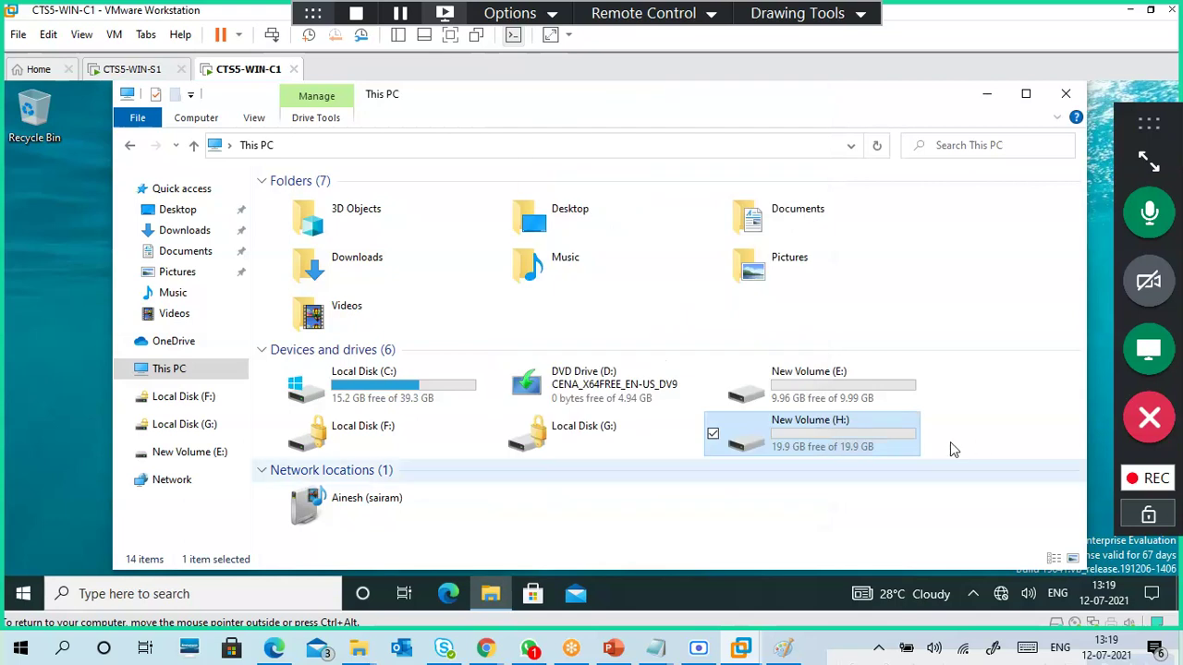
double_click(886, 447)
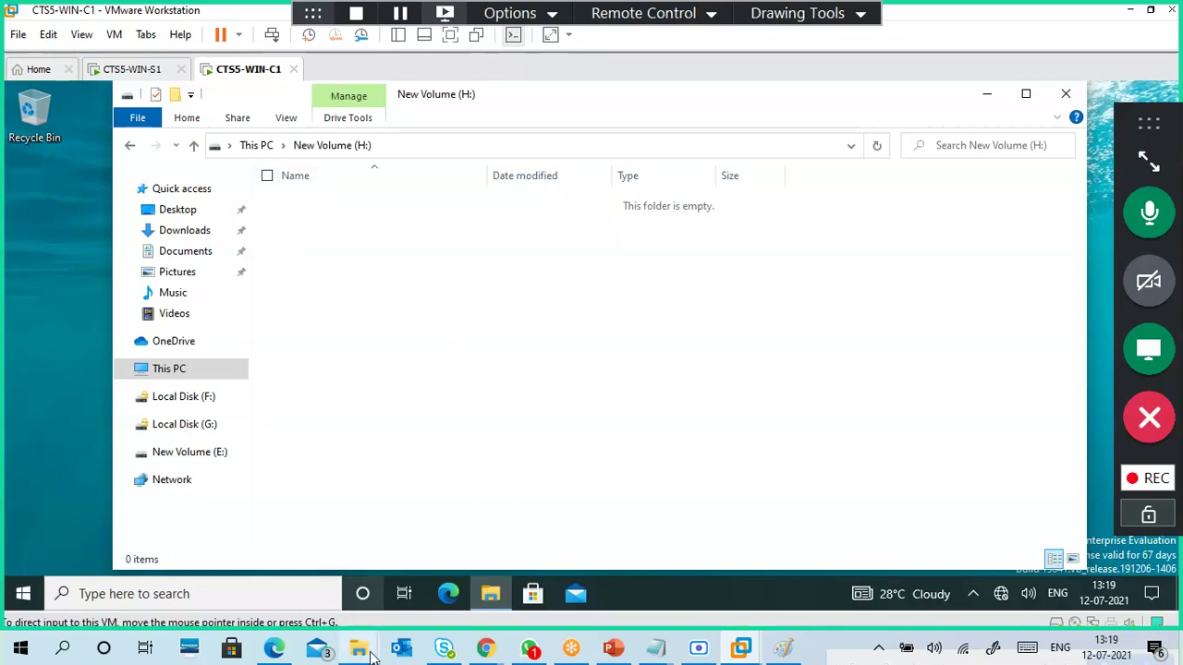
- Copy nine .pptx presentations from the host SERVER folder to New Volume (H:), then refresh This PC
mouse_move(375, 652)
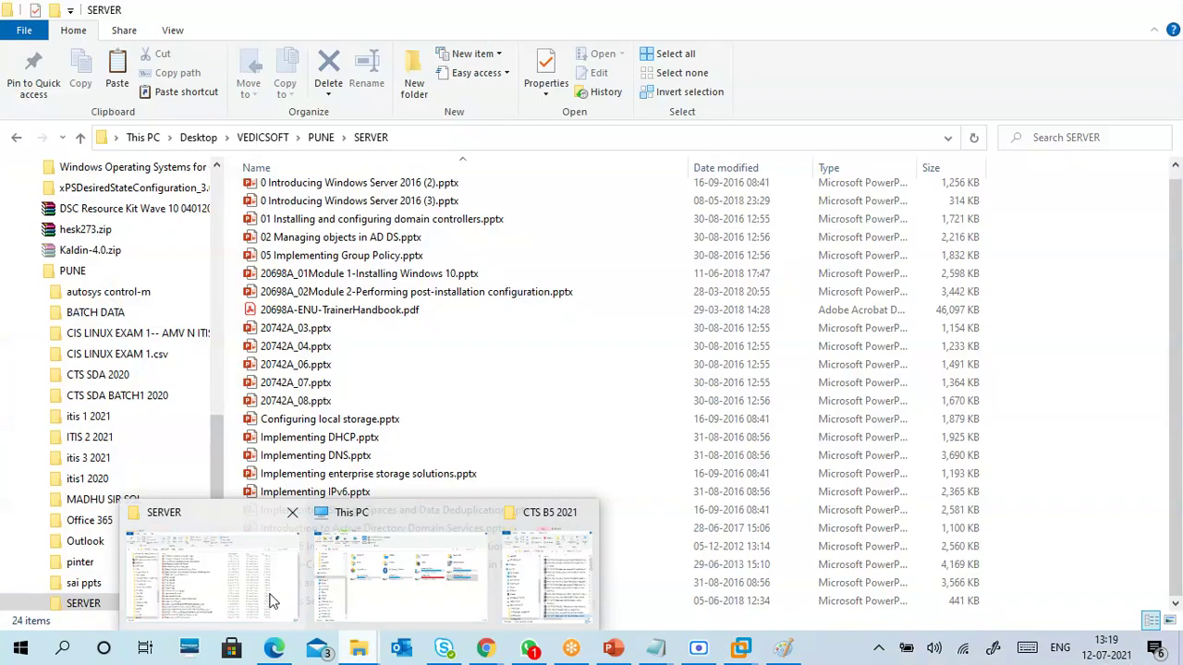
left_click(264, 594)
left_click(357, 421)
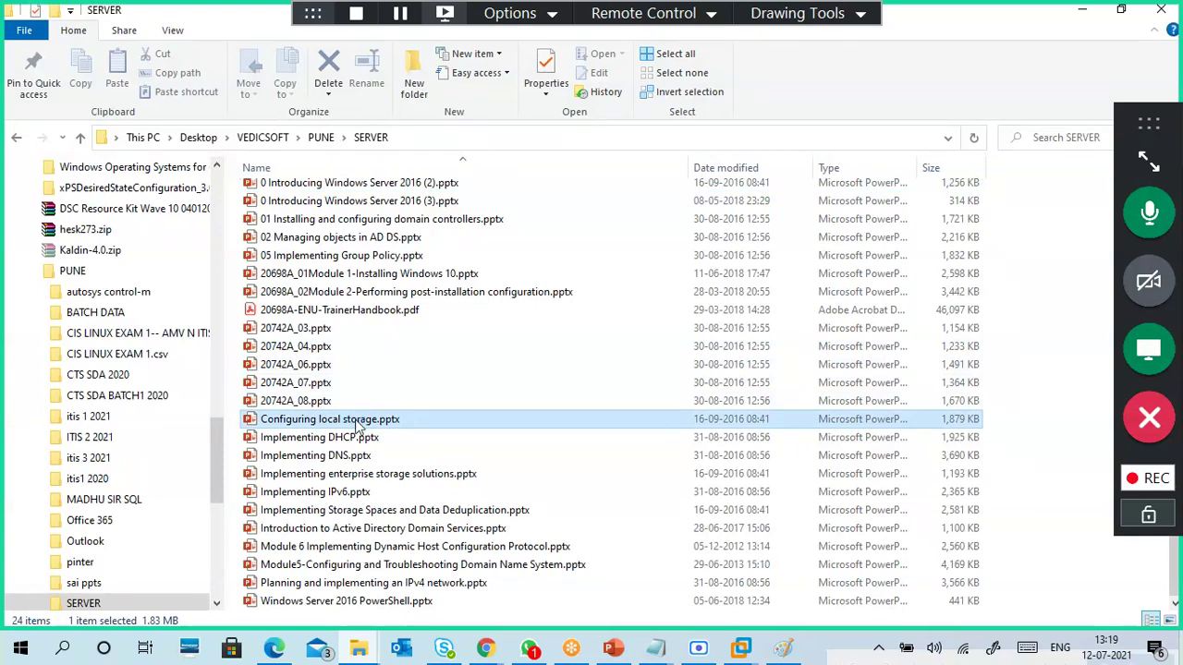
key("shift+Down")
key("shift+Down")
key("shift+Down")
key("shift+Down")
key("shift+Down")
key("shift+Down")
key("shift+Down")
key("shift+Down")
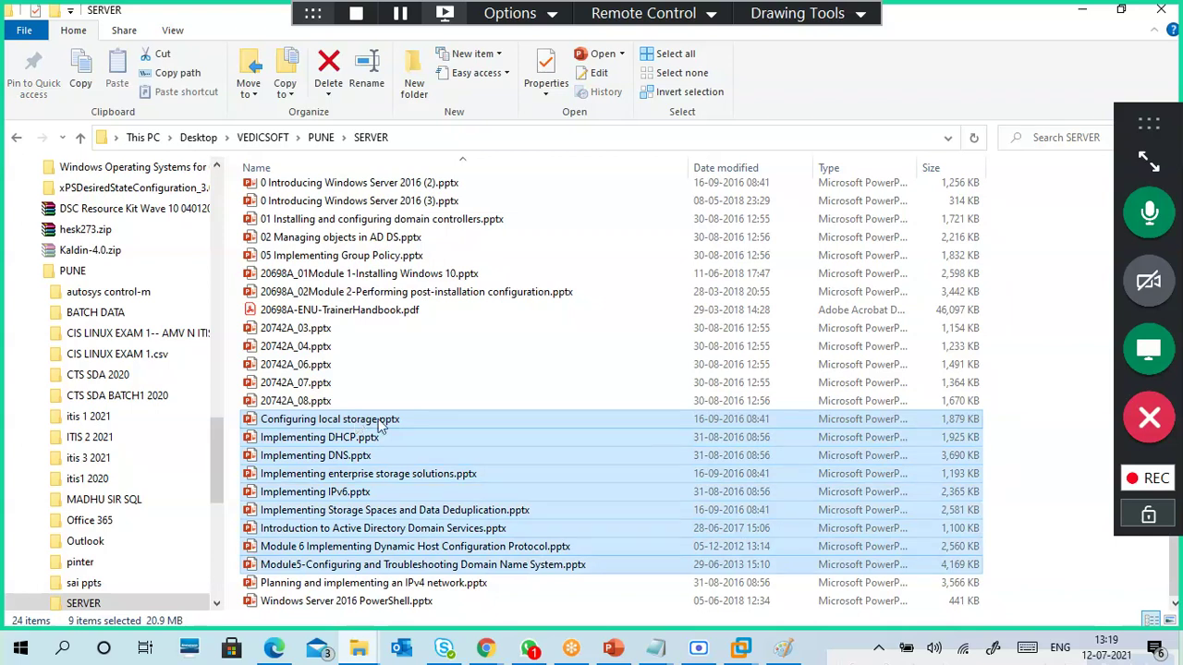
left_click(1084, 17)
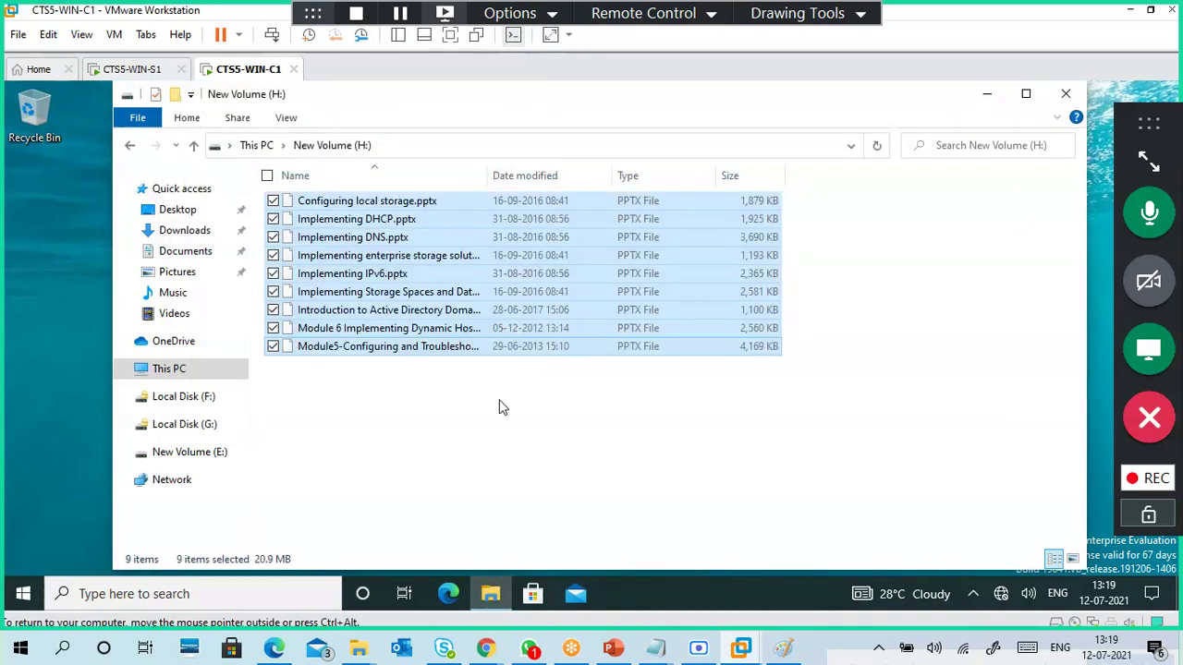
left_click(501, 407)
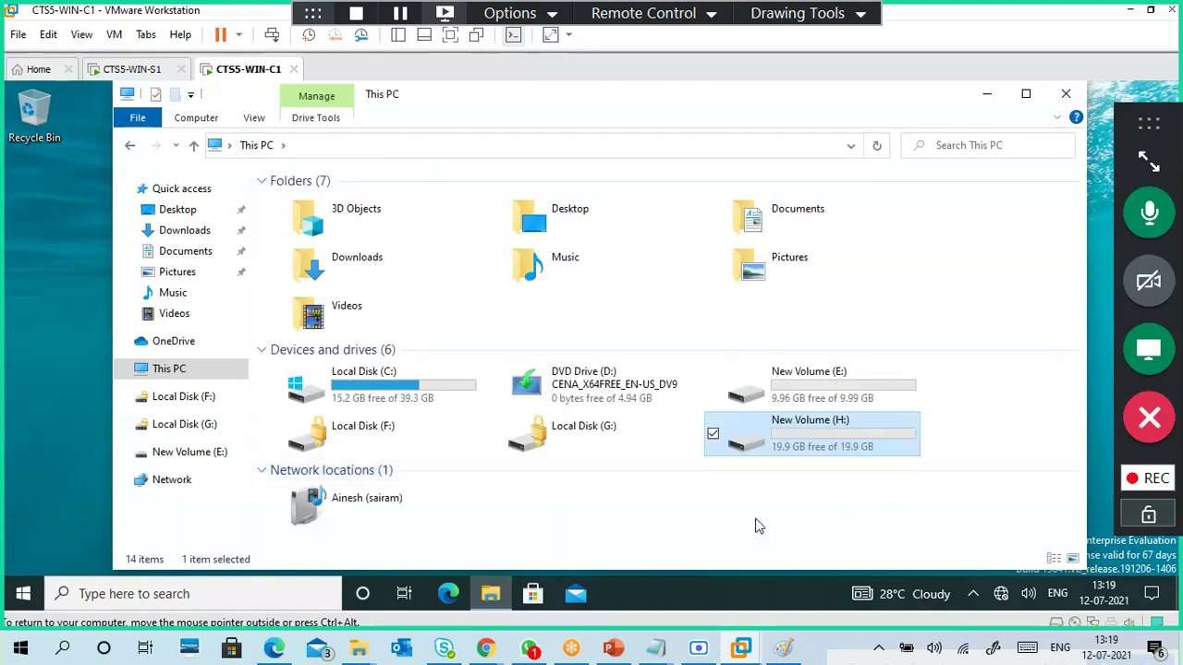
left_click(1003, 431)
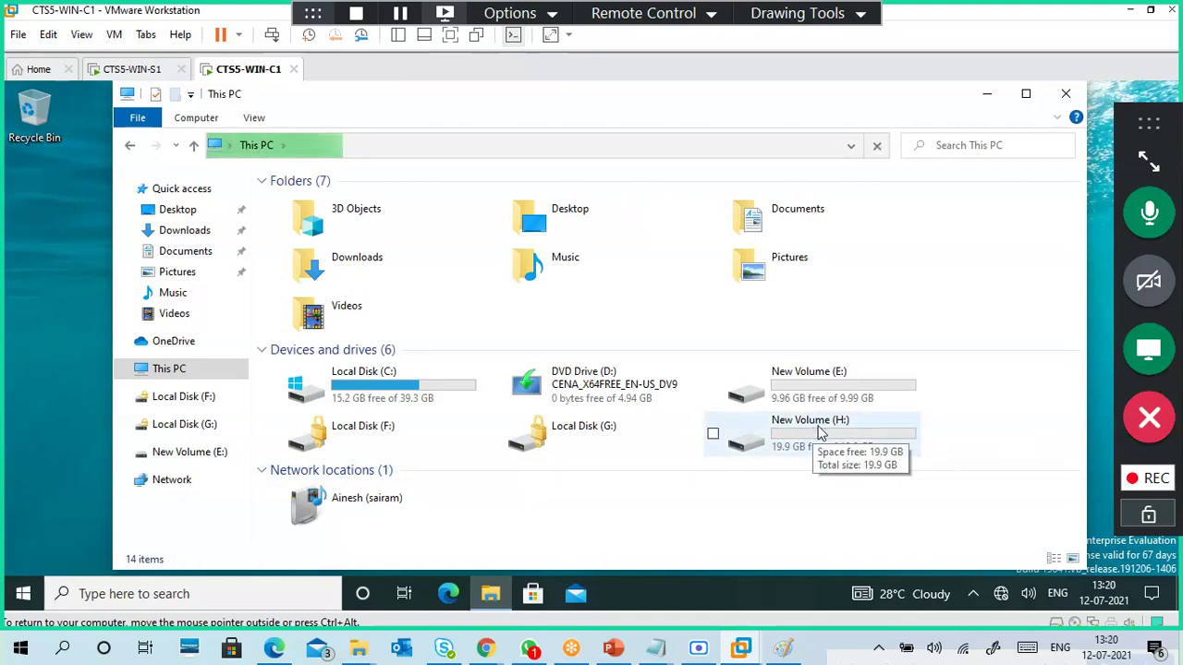
- Sign in to the CTS5-WIN-S1 server VM with the Administrator password, retrying after a wrong entry
left_click(134, 72)
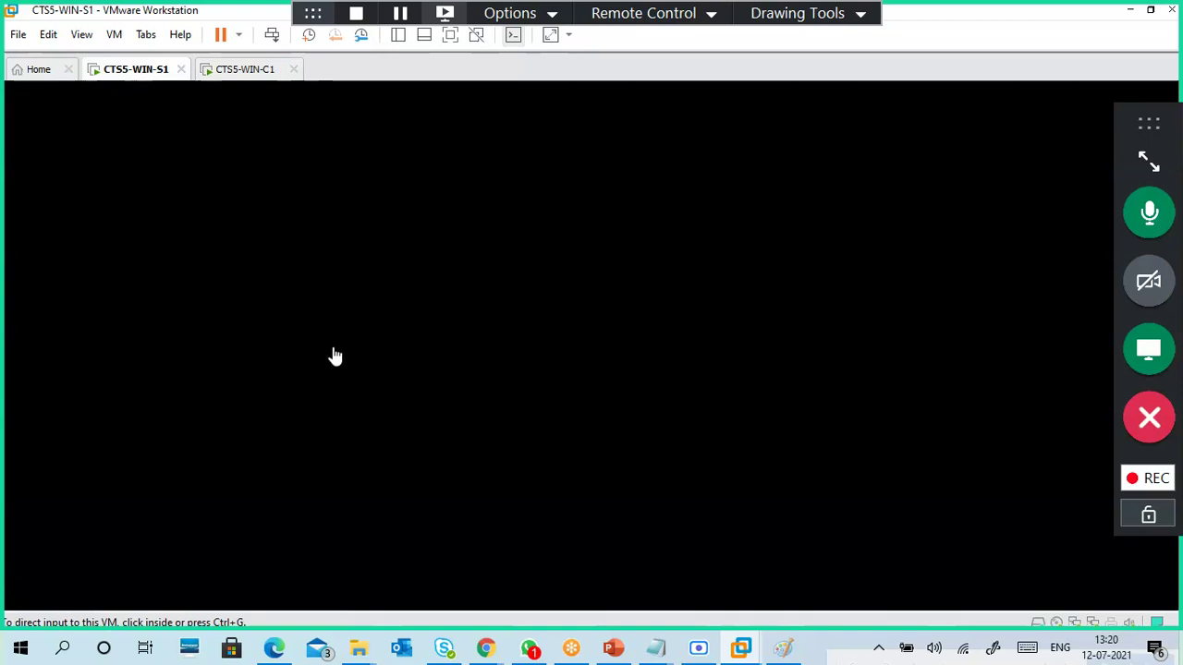
left_click(345, 383)
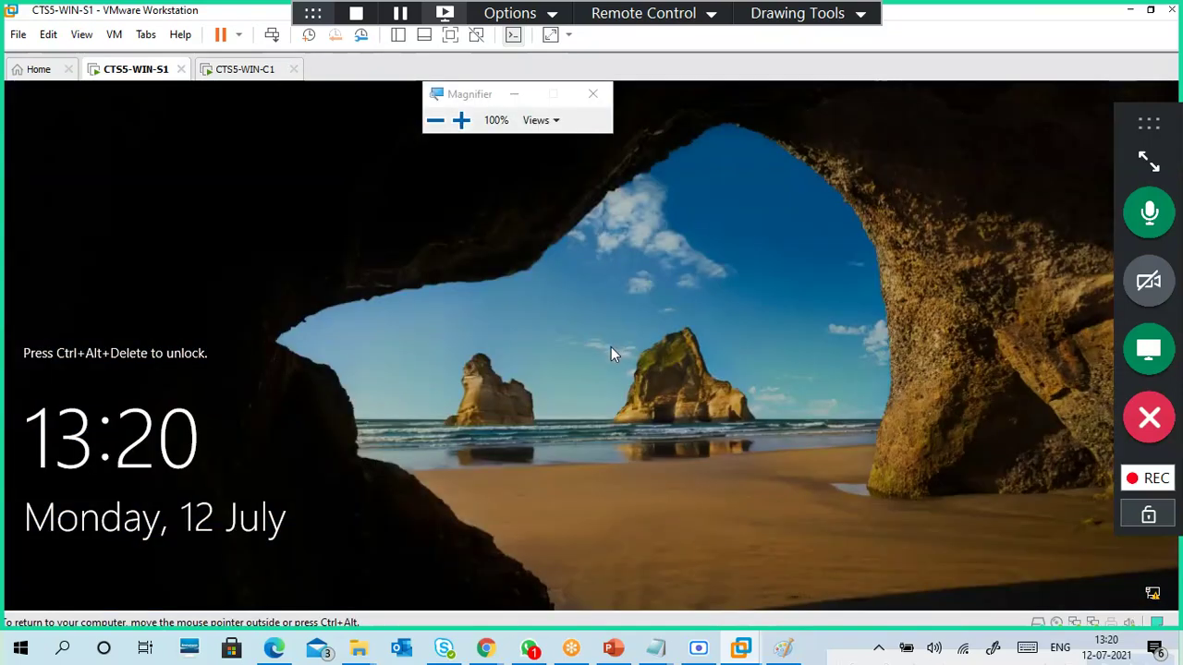
key("ctrl+alt+Insert")
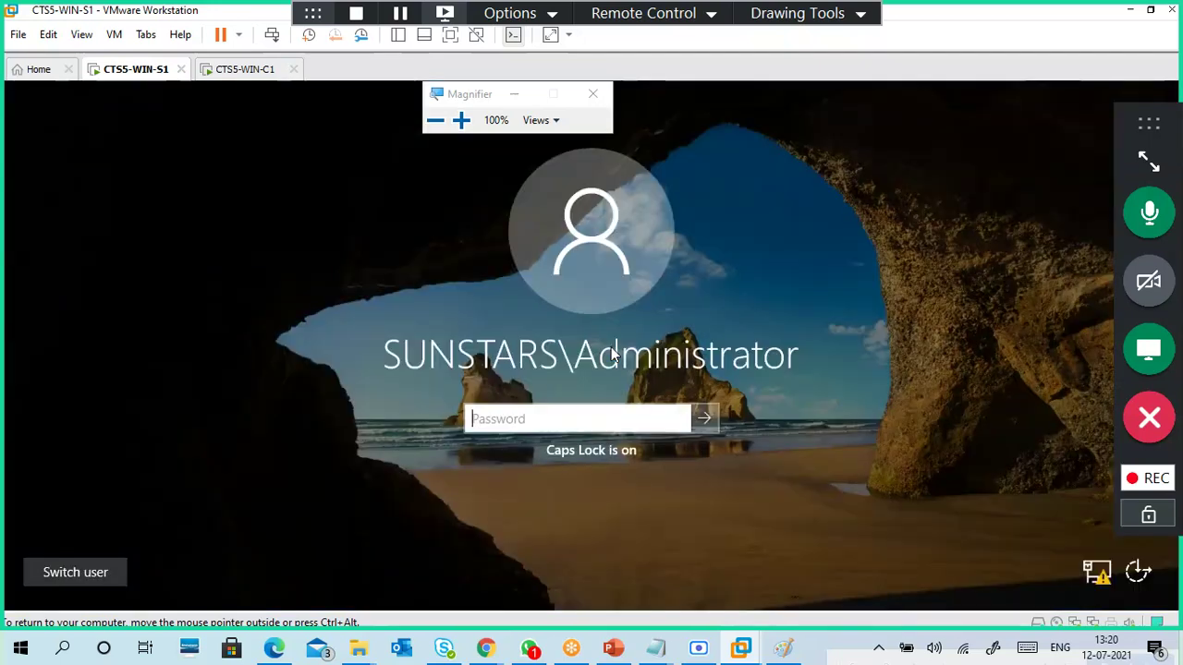
type("P@")
key("Return")
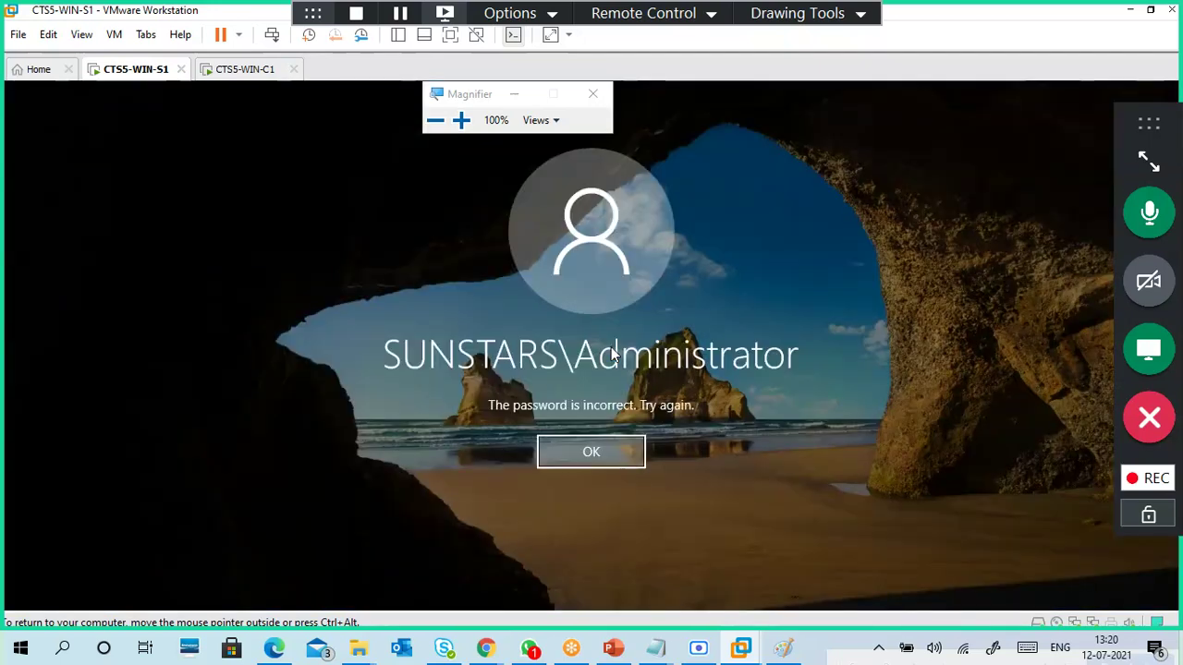
key("Return")
type("P")
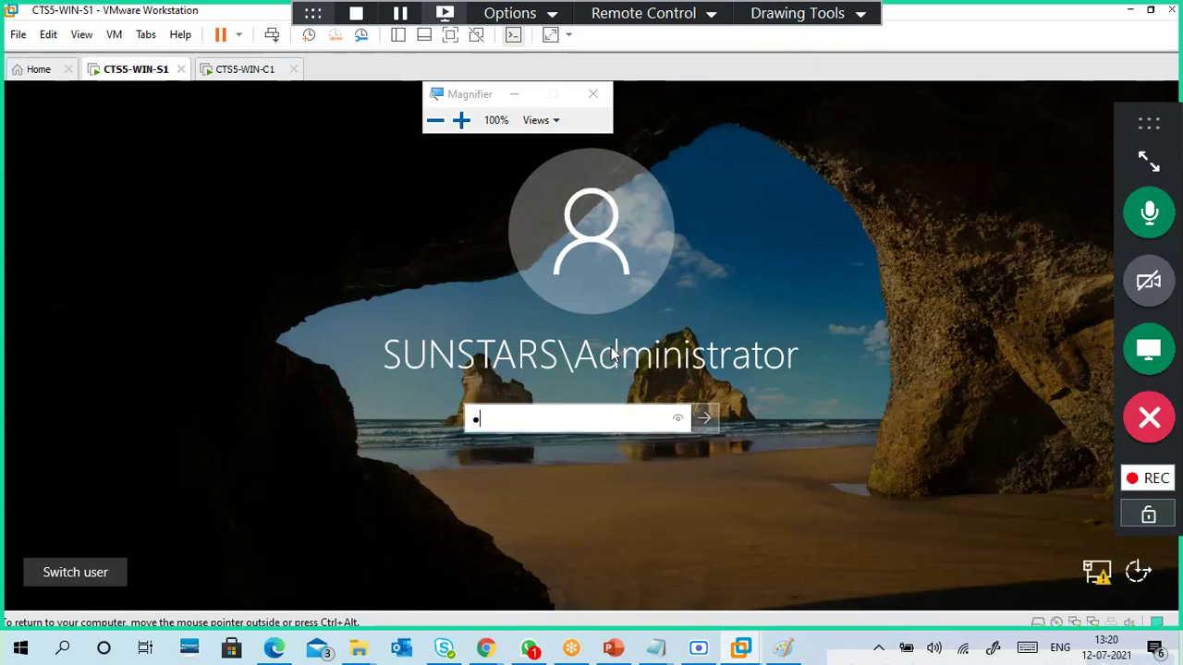
type("@ssw0rd1")
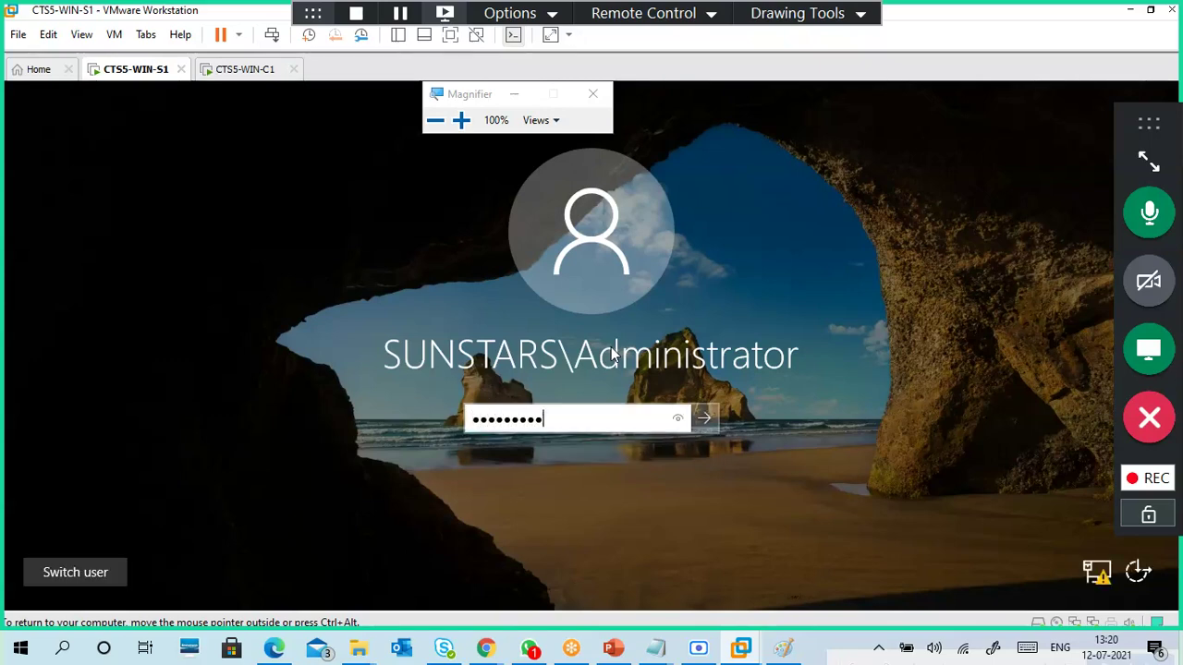
key("Return")
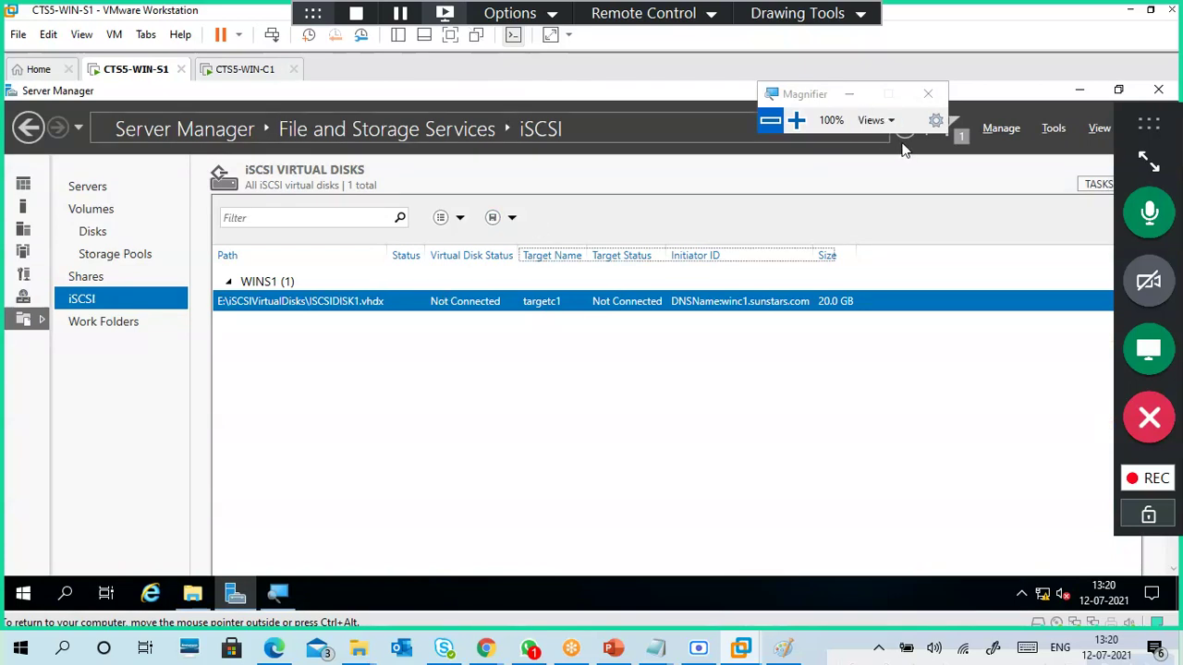
- Refresh and scroll the iSCSI page to show ISCSIDISK1.vhdx and targetc1 connected to winc1
left_click_drag(832, 103, 709, 103)
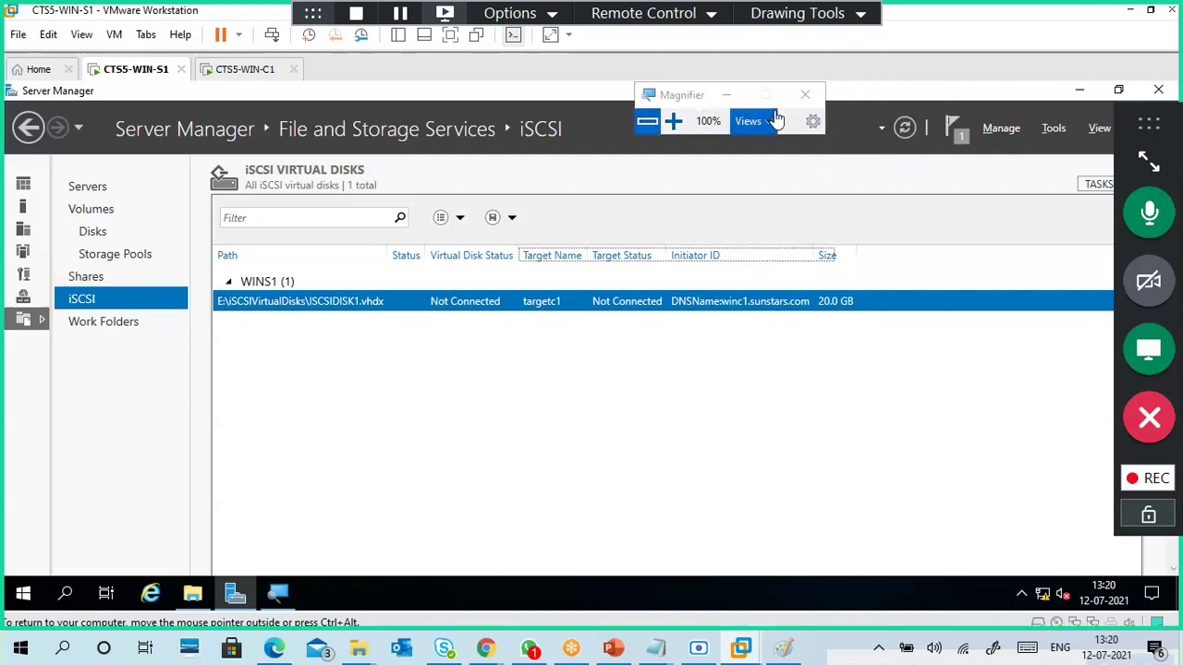
left_click(905, 128)
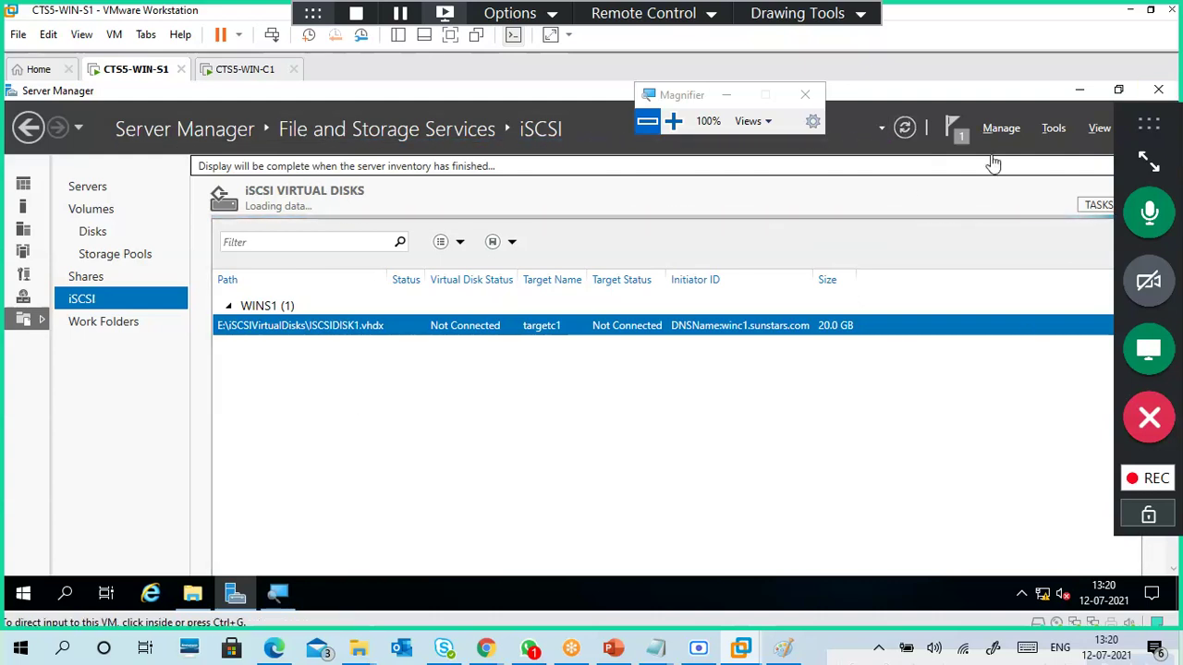
left_click_drag(1128, 146, 9, 219)
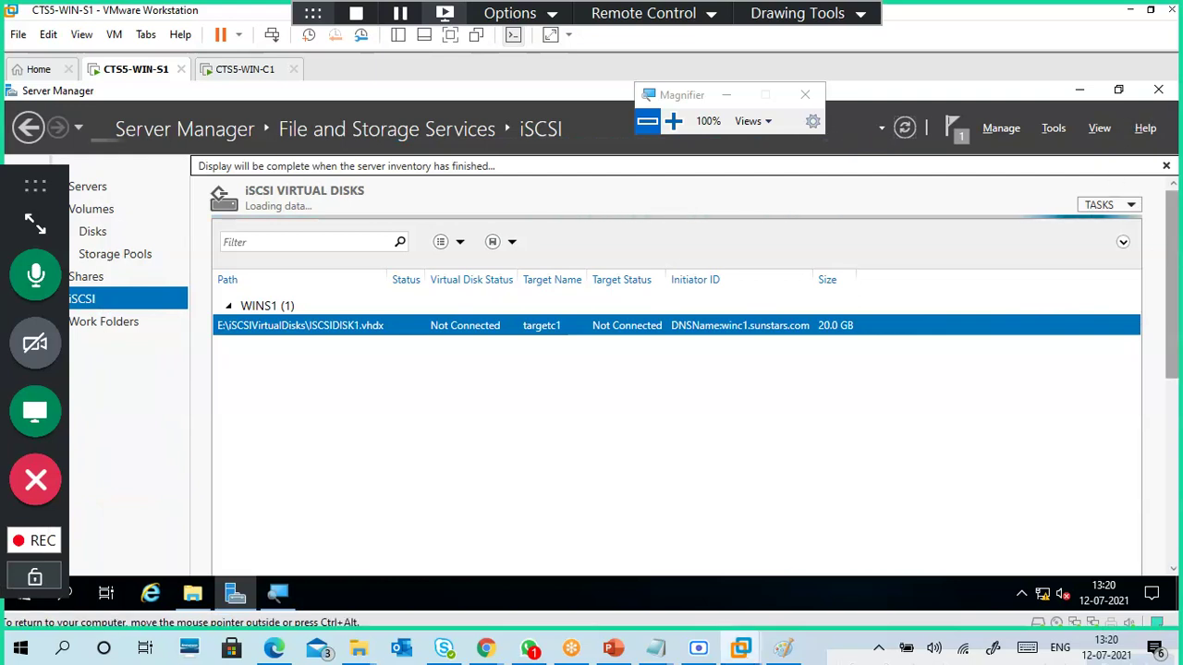
scroll(675, 369, "down", 2)
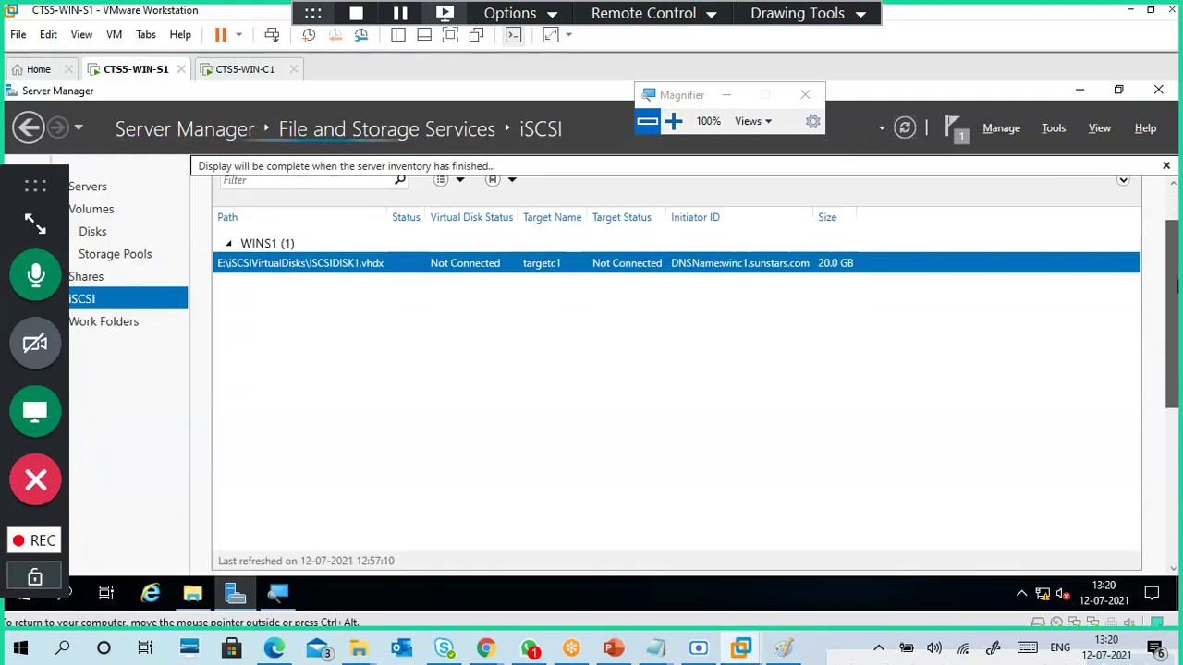
left_click_drag(1177, 288, 1177, 521)
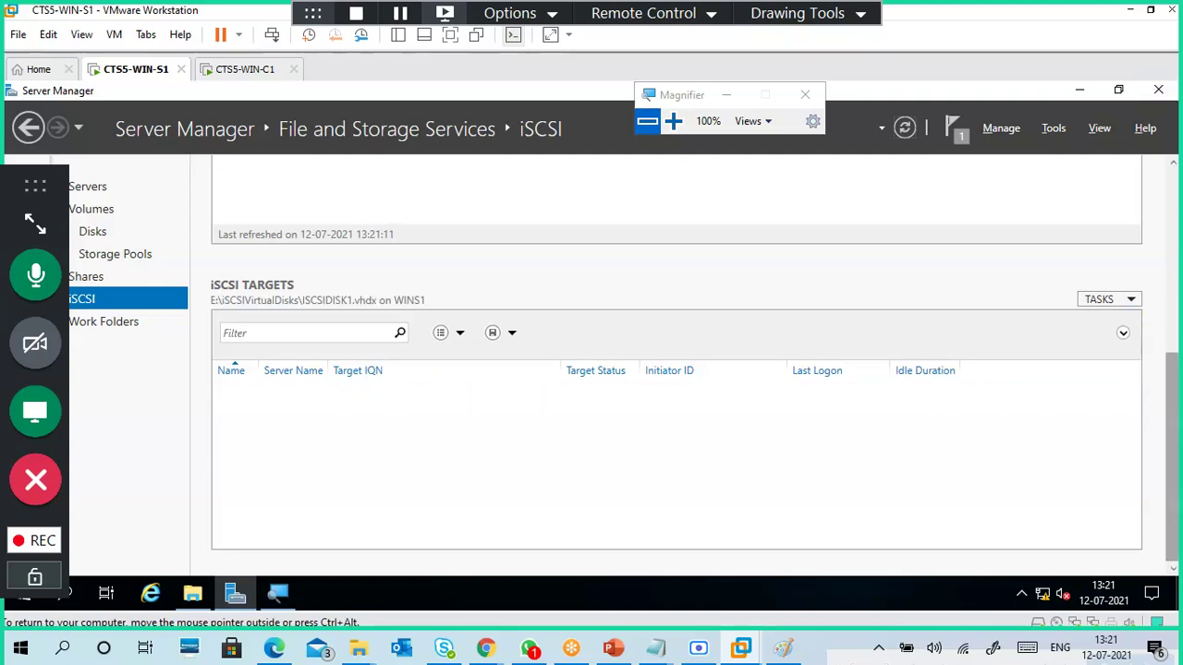
left_click_drag(1175, 370, 1160, 177)
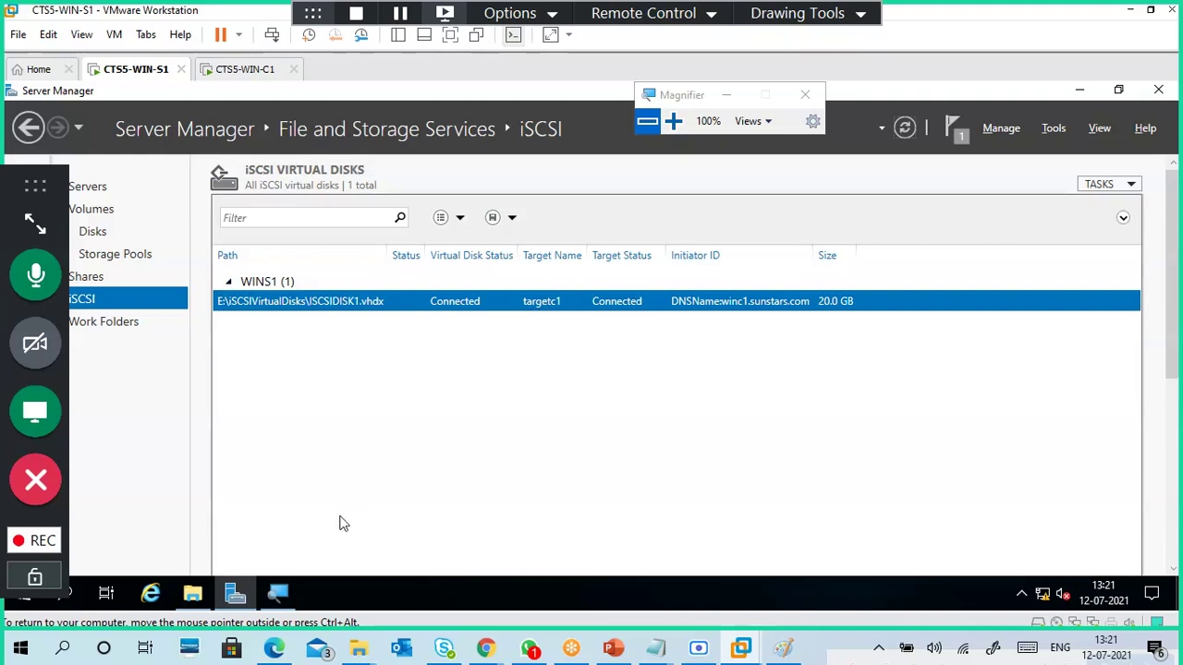
left_click(192, 592)
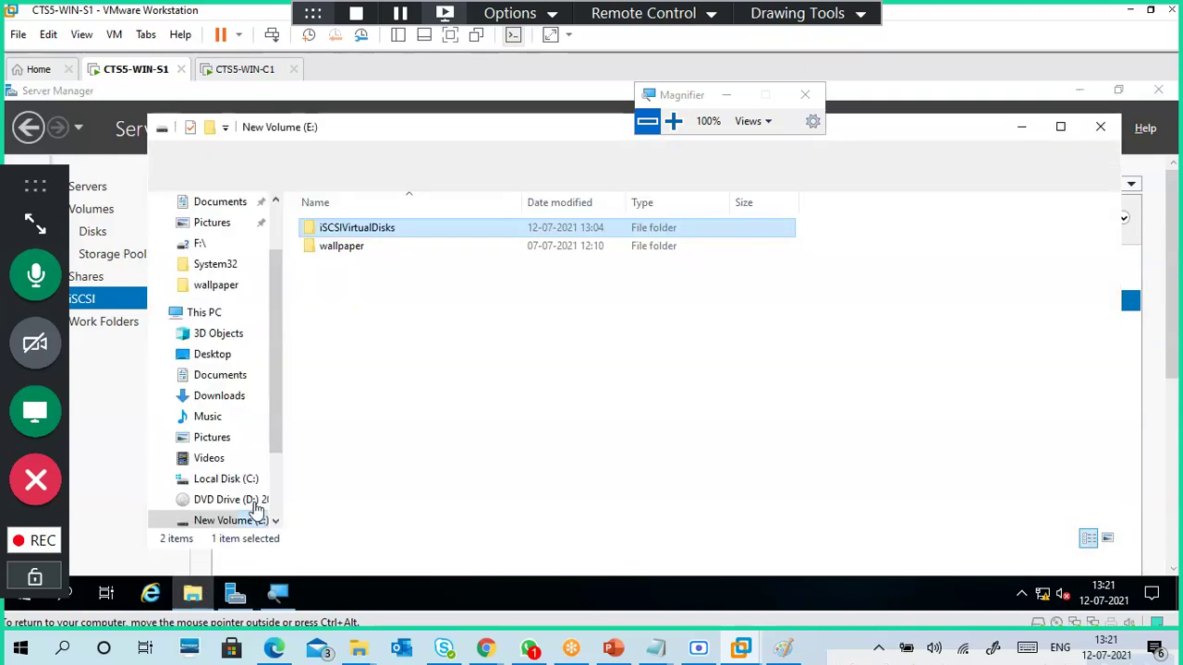
left_click(402, 280)
double_click(391, 236)
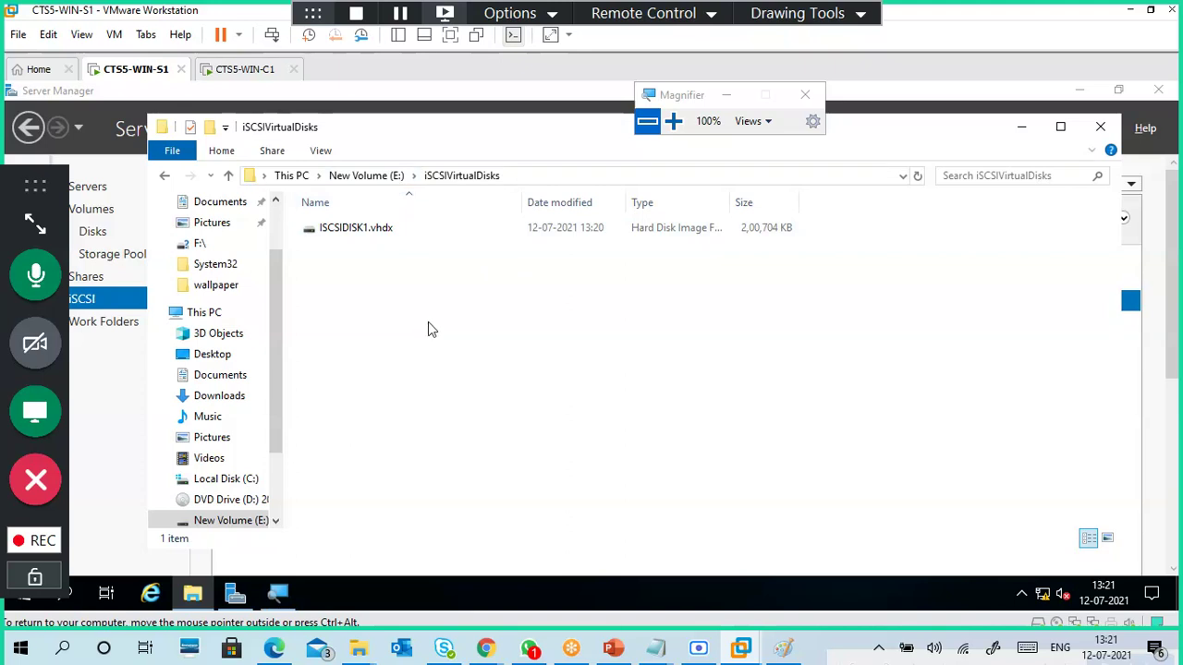
left_click(386, 176)
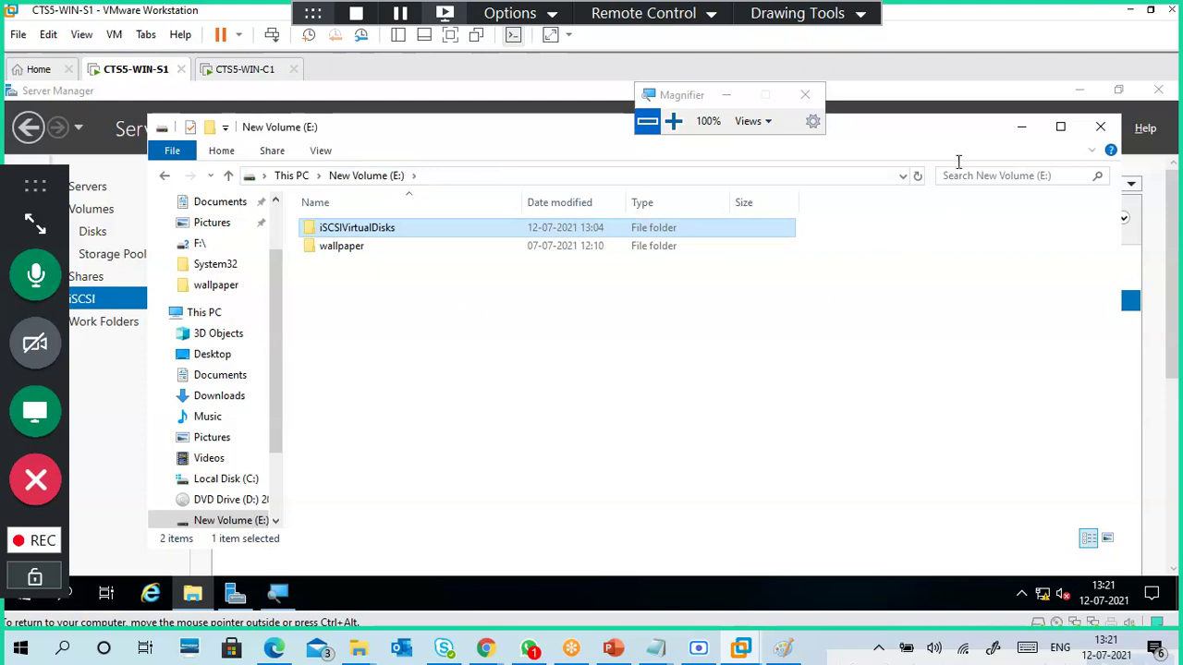
left_click(1020, 128)
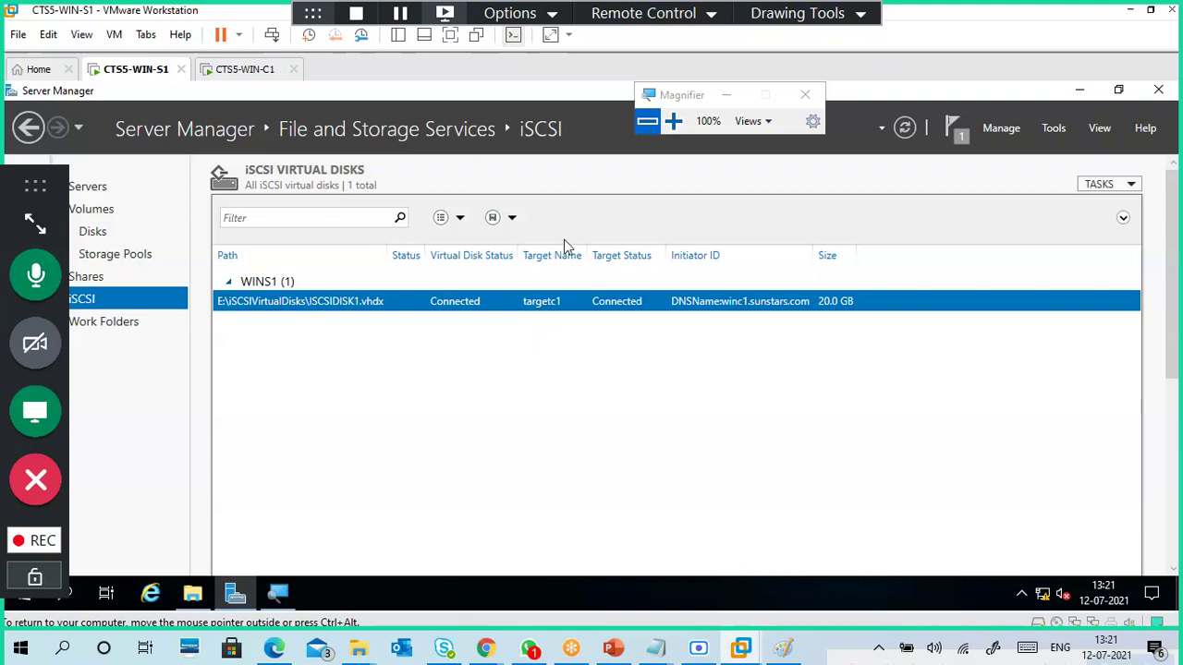
- On CTS5-WIN-C1, view New Volume (H:)'s contents and return to This PC
left_click(246, 70)
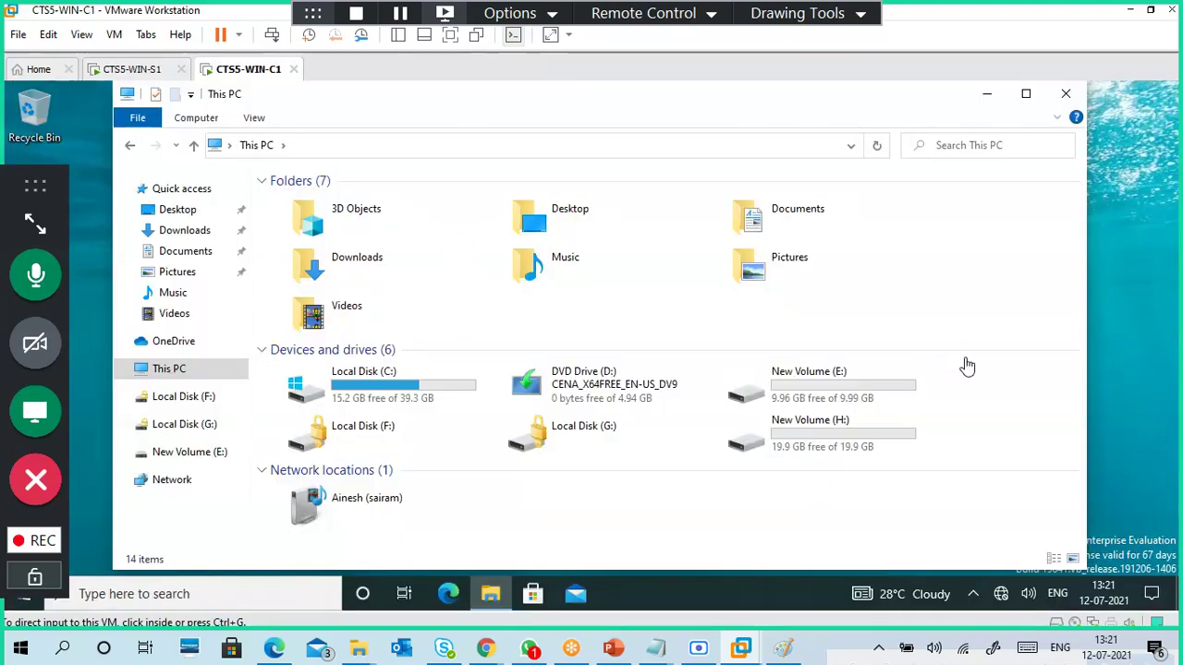
left_click(985, 412)
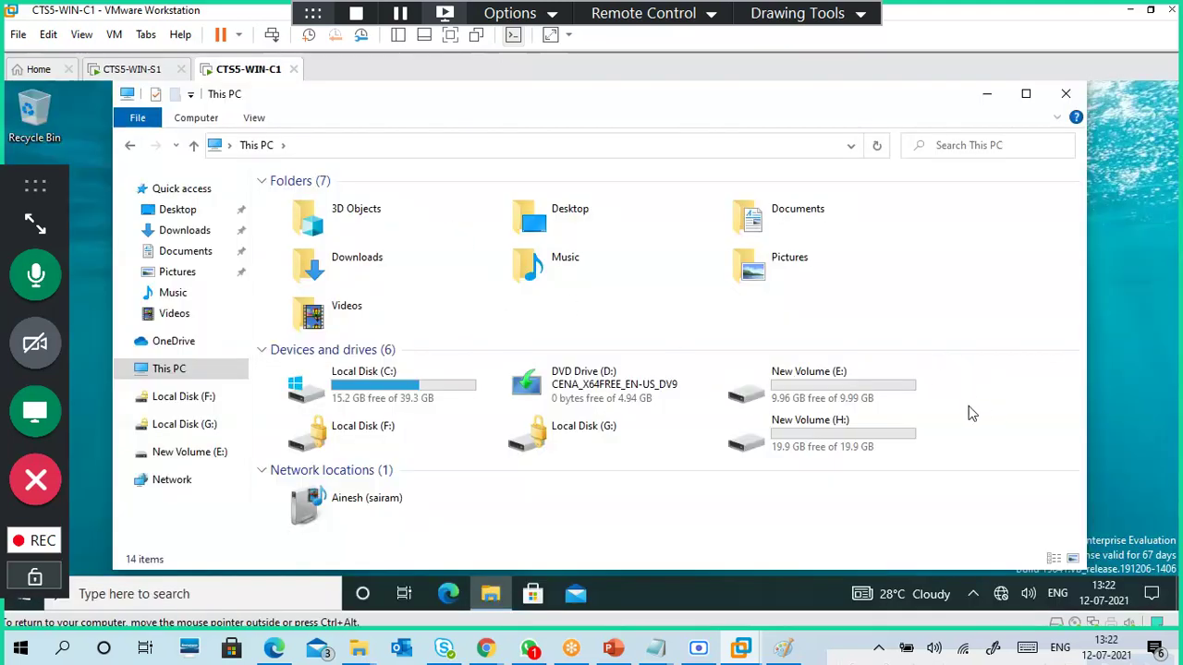
left_click(872, 446)
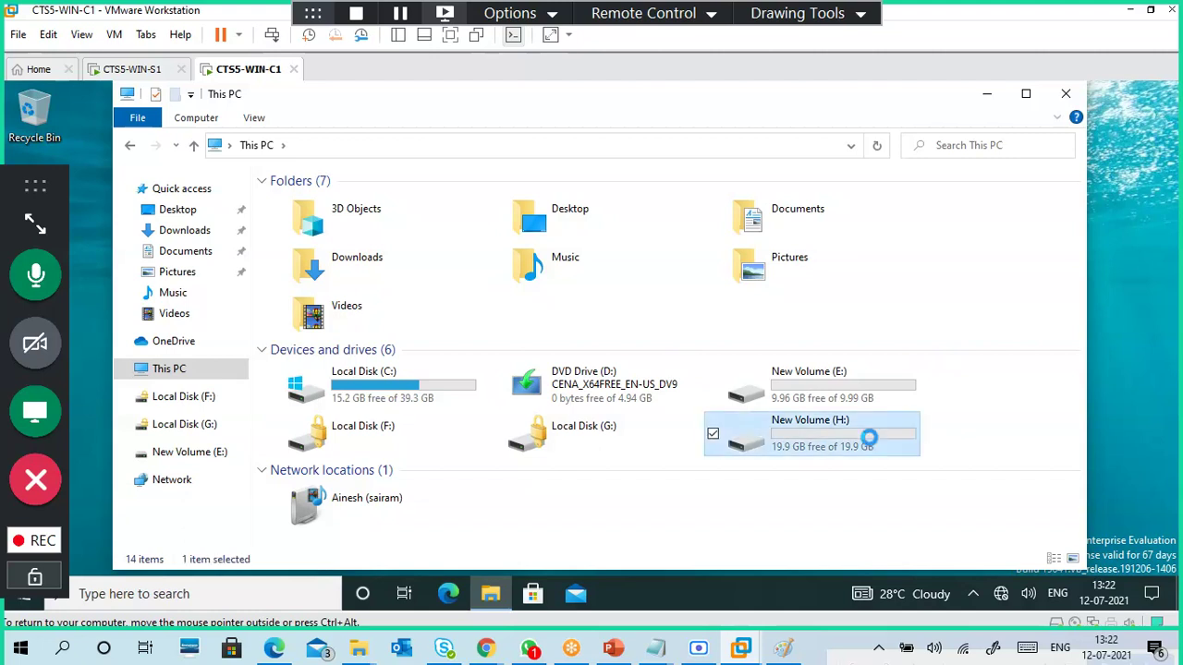
right_click(873, 447)
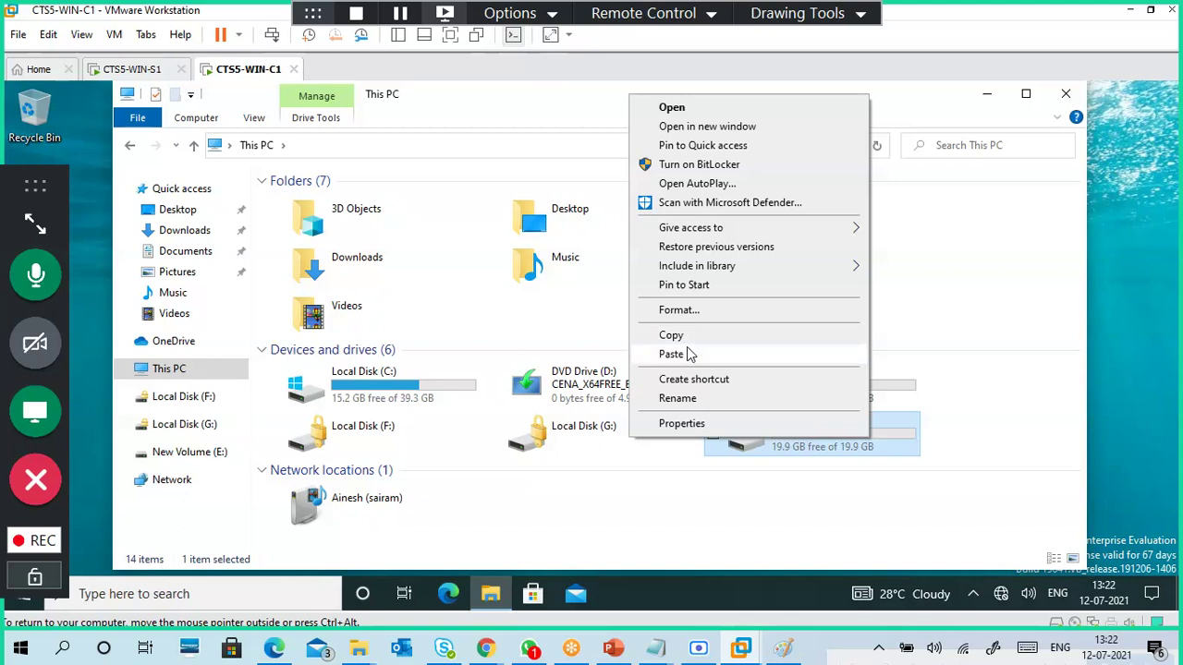
left_click(985, 408)
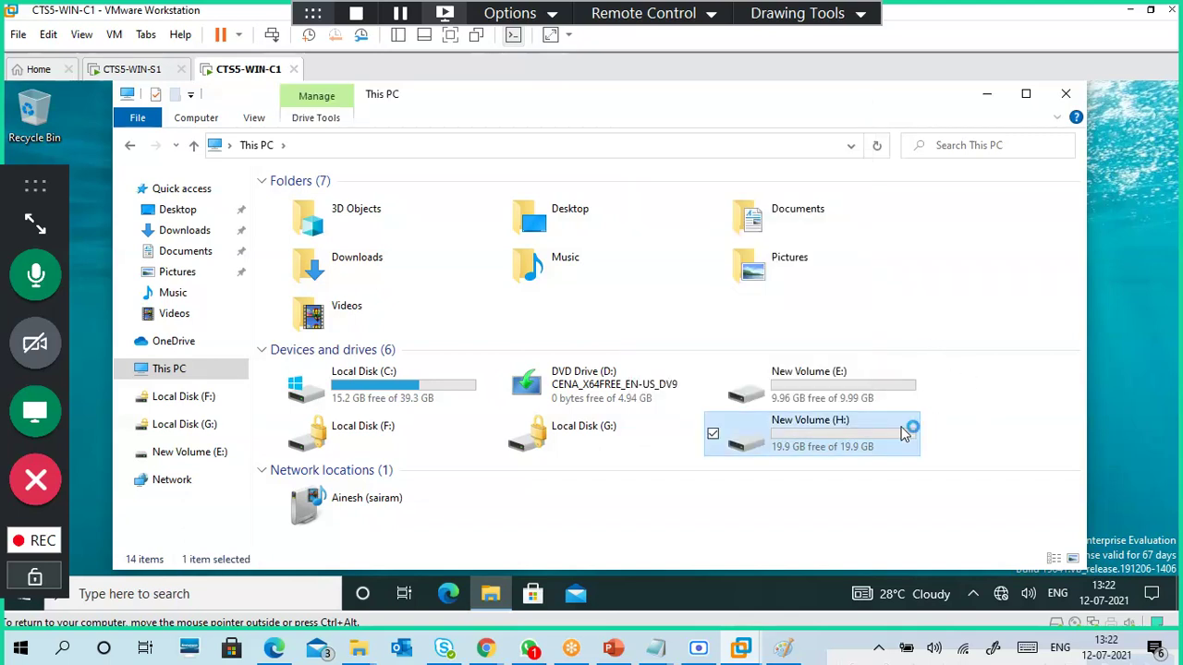
double_click(905, 434)
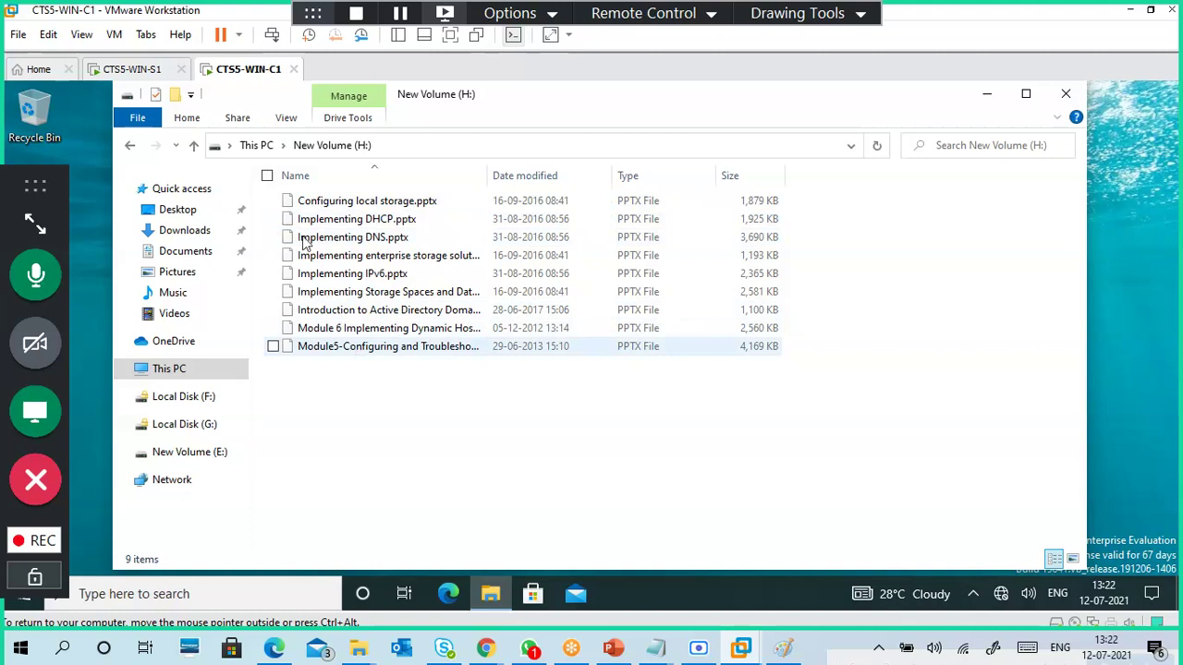
left_click(257, 145)
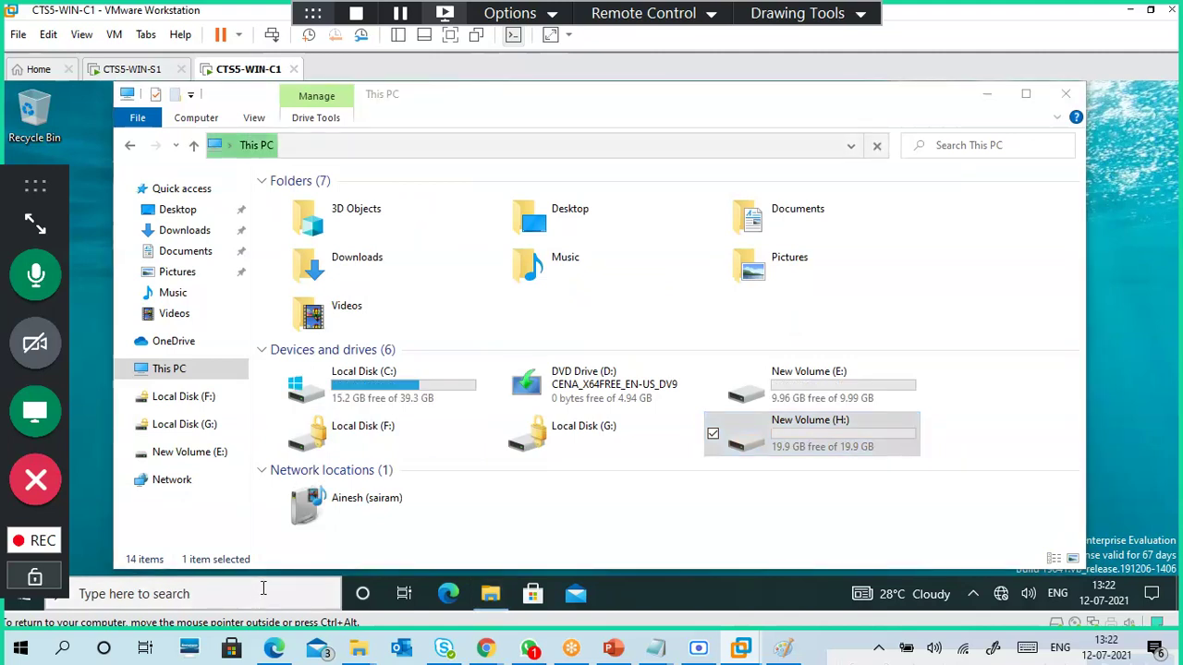
- Launch iSCSI Initiator from search and approve the elevation prompt with administrator credentials
left_click(264, 593)
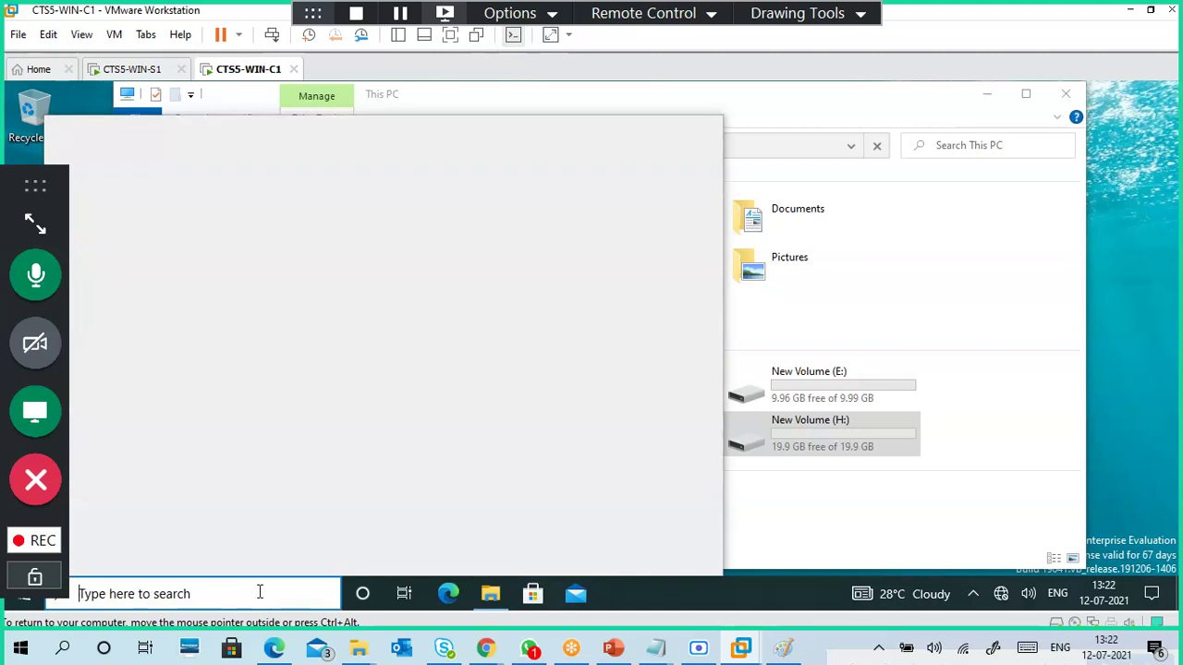
type("iscsi")
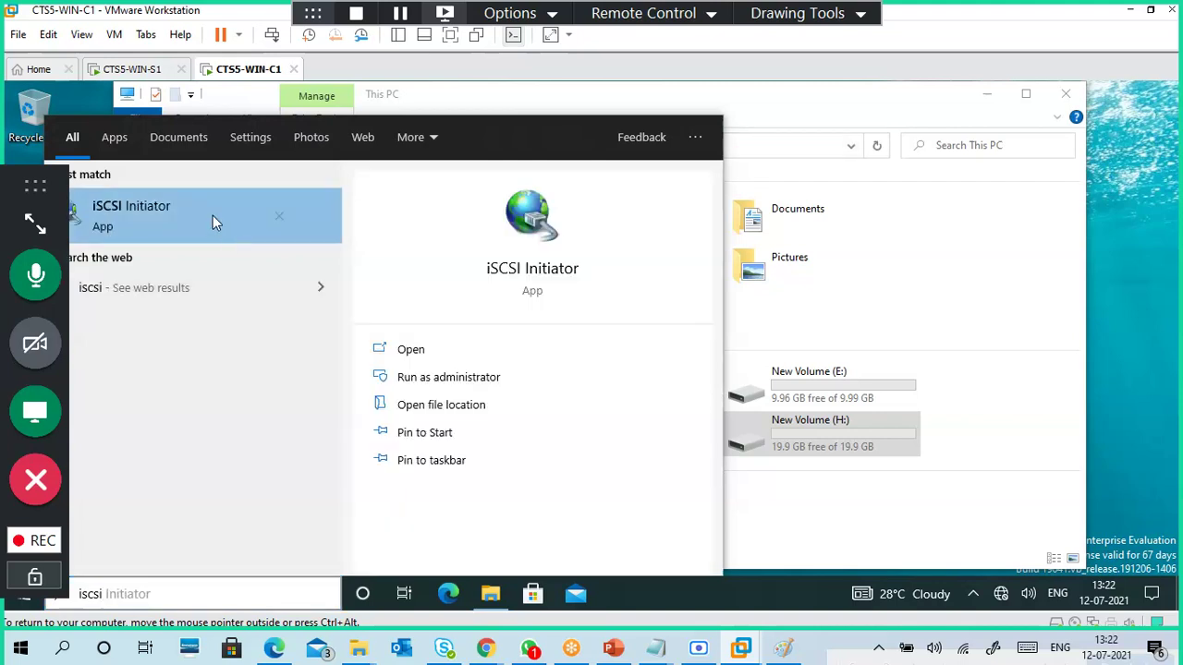
left_click(212, 215)
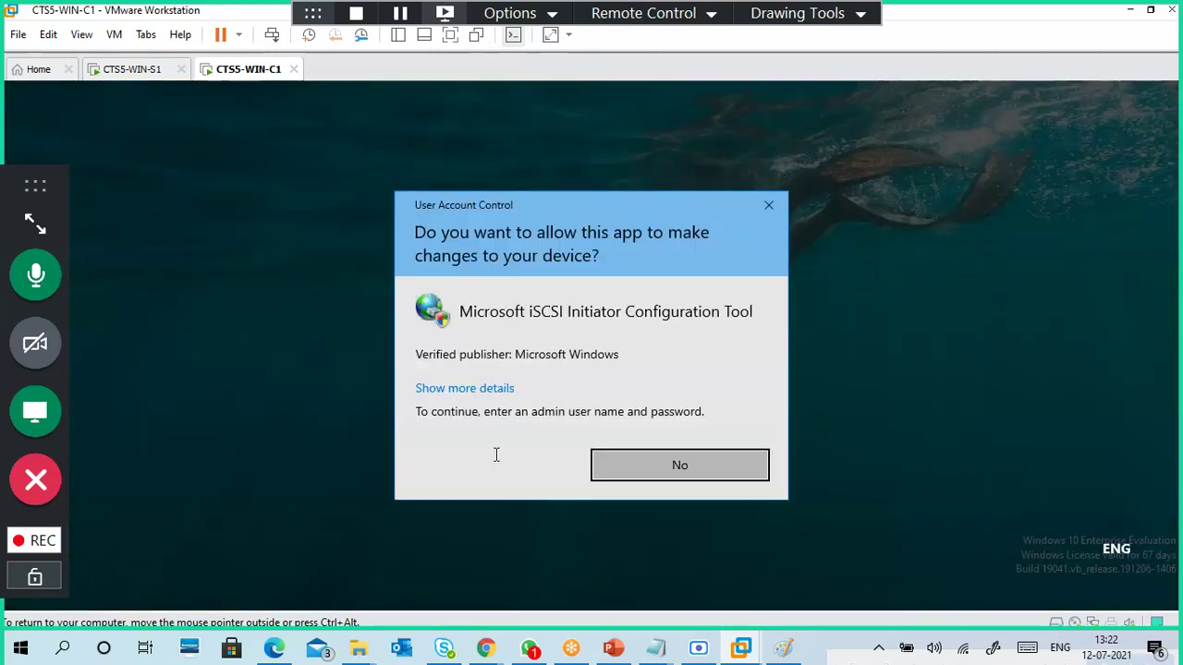
type("administrator")
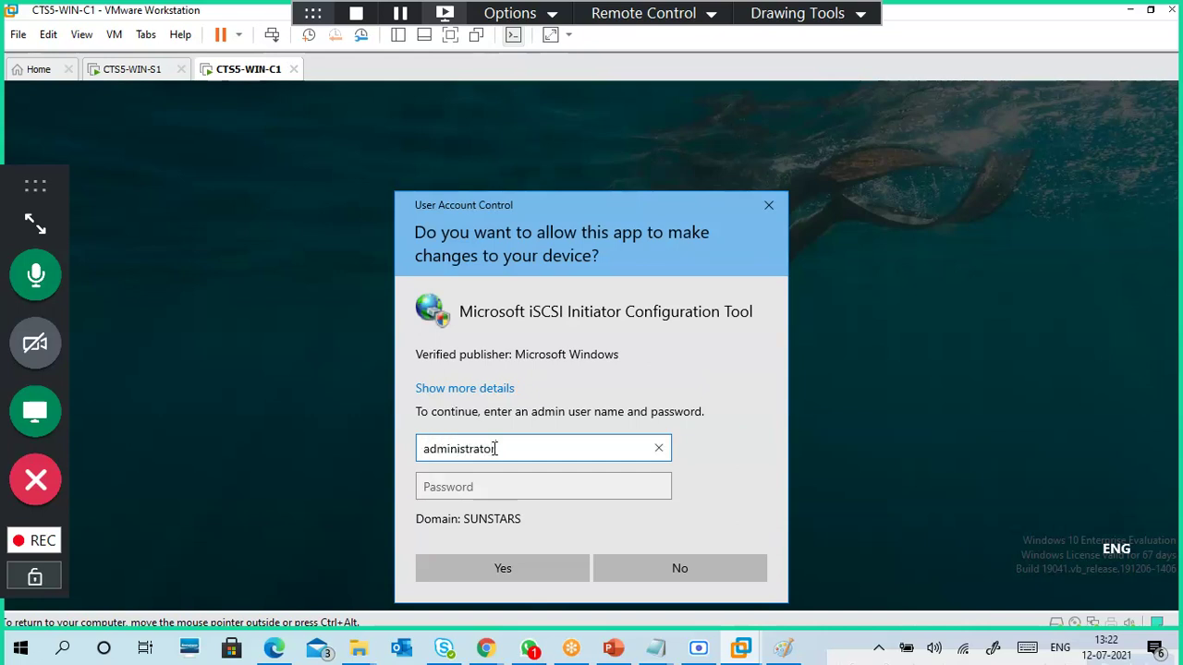
key("Tab")
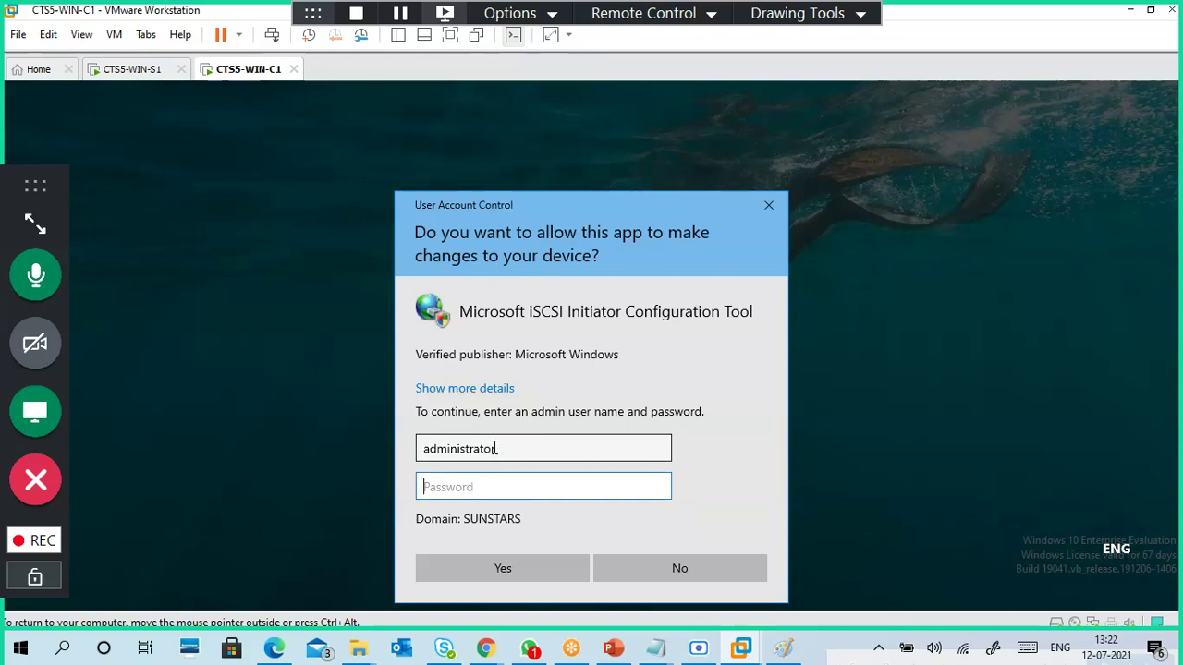
type("••")
left_click(540, 566)
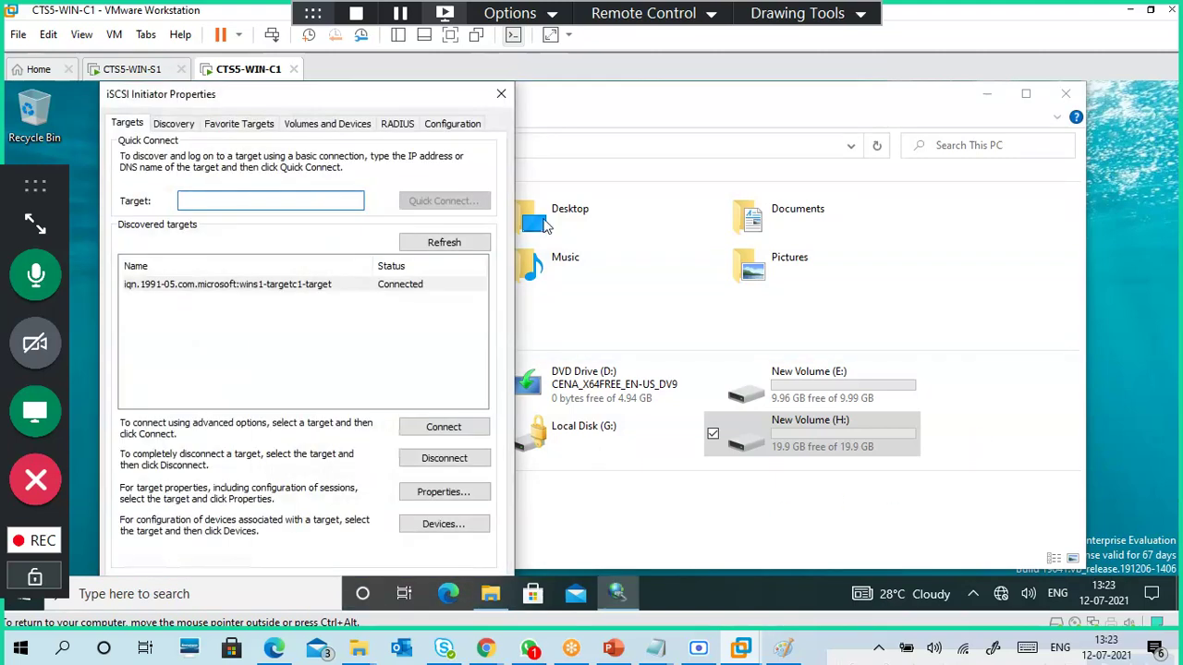
left_click_drag(388, 98, 644, 97)
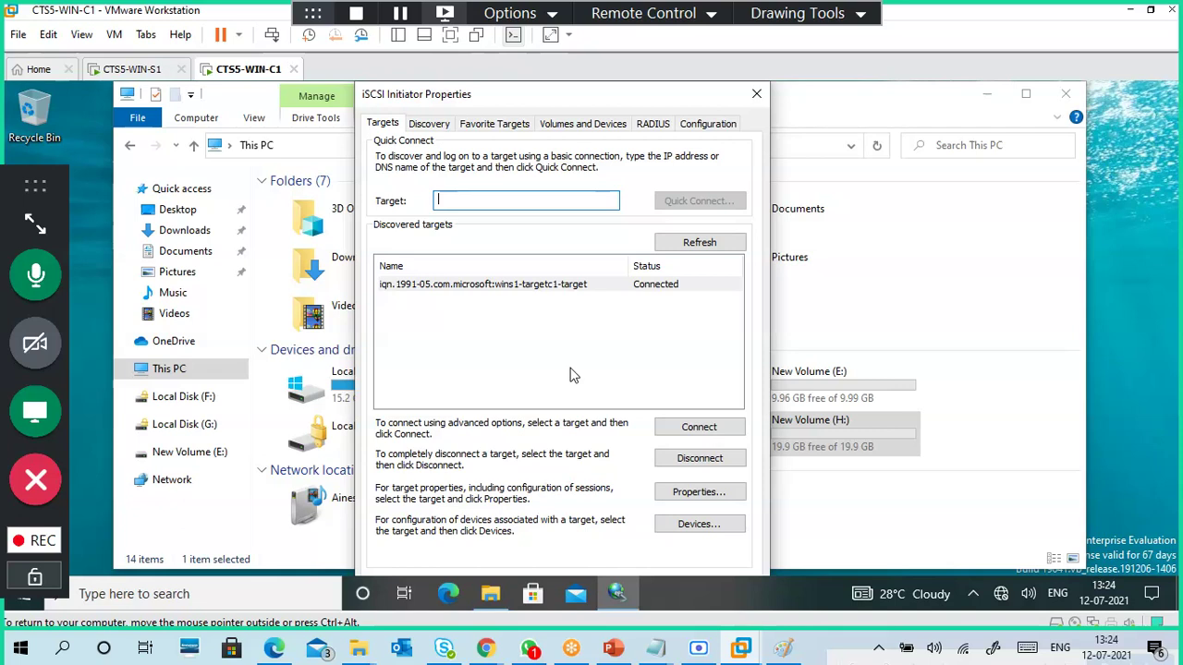
left_click(802, 28)
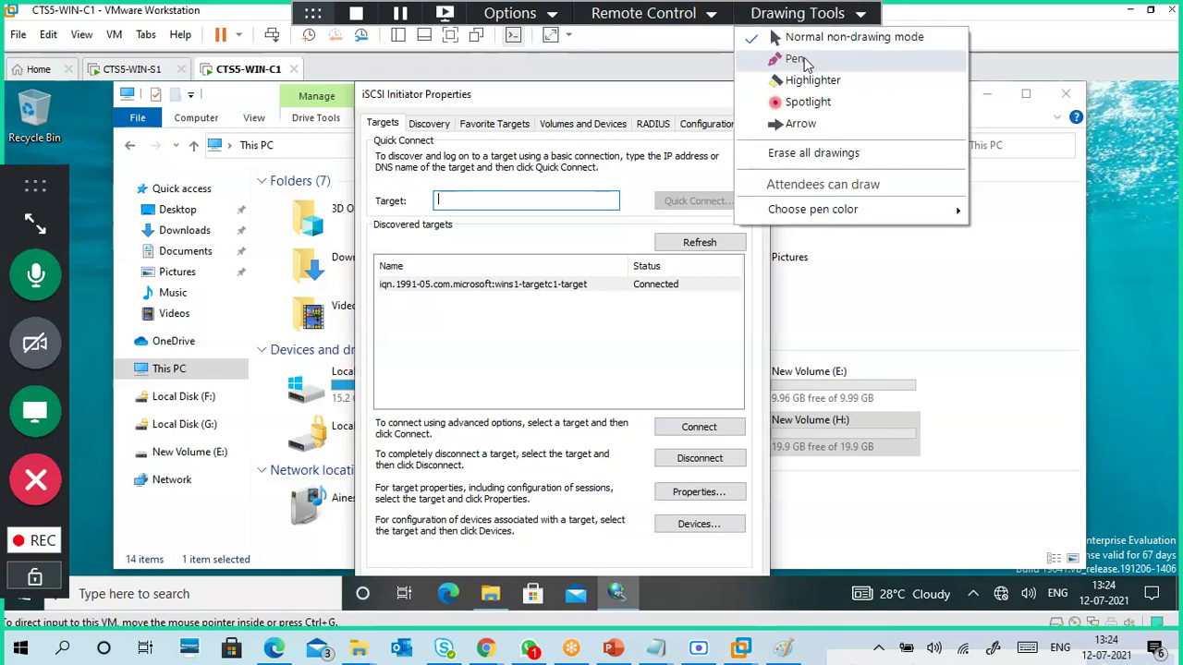
left_click(806, 59)
mouse_move(816, 209)
left_mouse_down()
mouse_move(827, 254)
mouse_move(922, 275)
mouse_move(804, 196)
mouse_move(817, 221)
left_mouse_up()
mouse_move(411, 146)
left_mouse_down()
mouse_move(518, 237)
mouse_move(388, 143)
left_mouse_up()
mouse_move(689, 210)
left_mouse_down()
mouse_move(516, 215)
mouse_move(522, 230)
left_mouse_up()
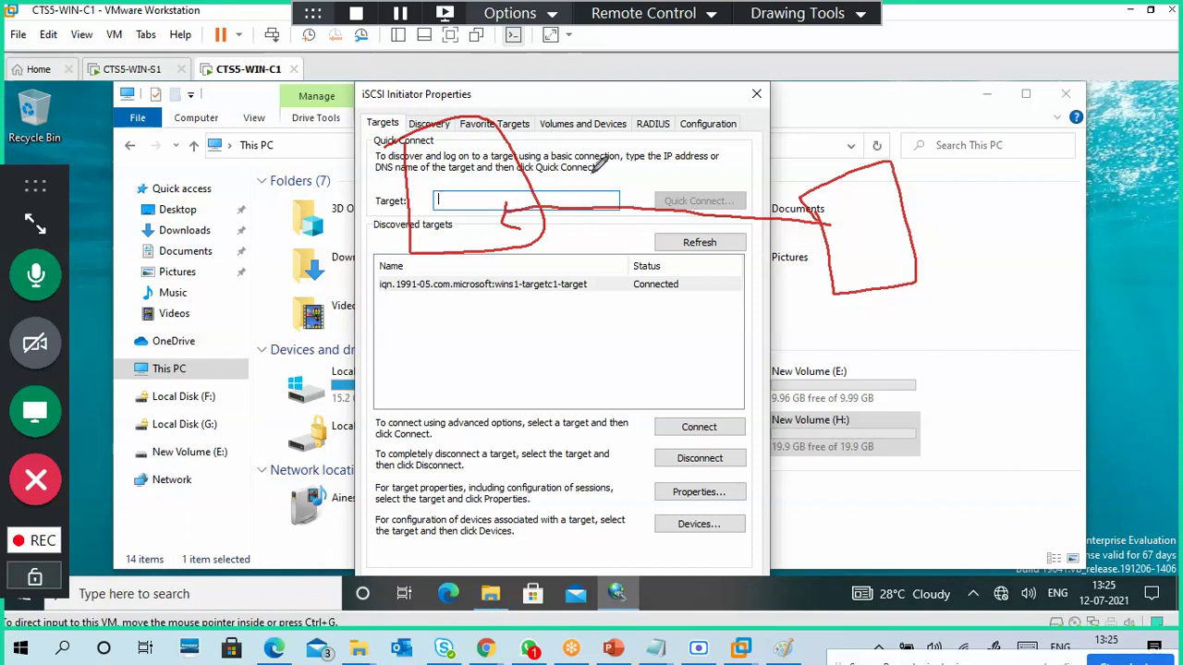
left_click(779, 24)
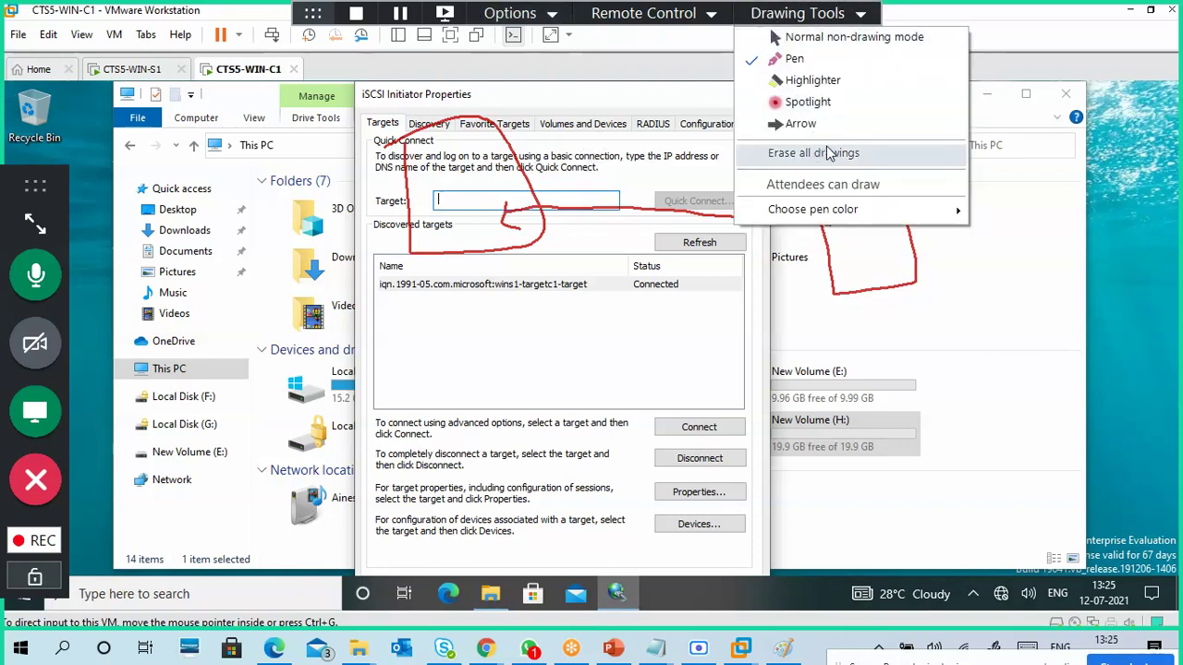
left_click(832, 153)
left_click(804, 15)
left_click(832, 31)
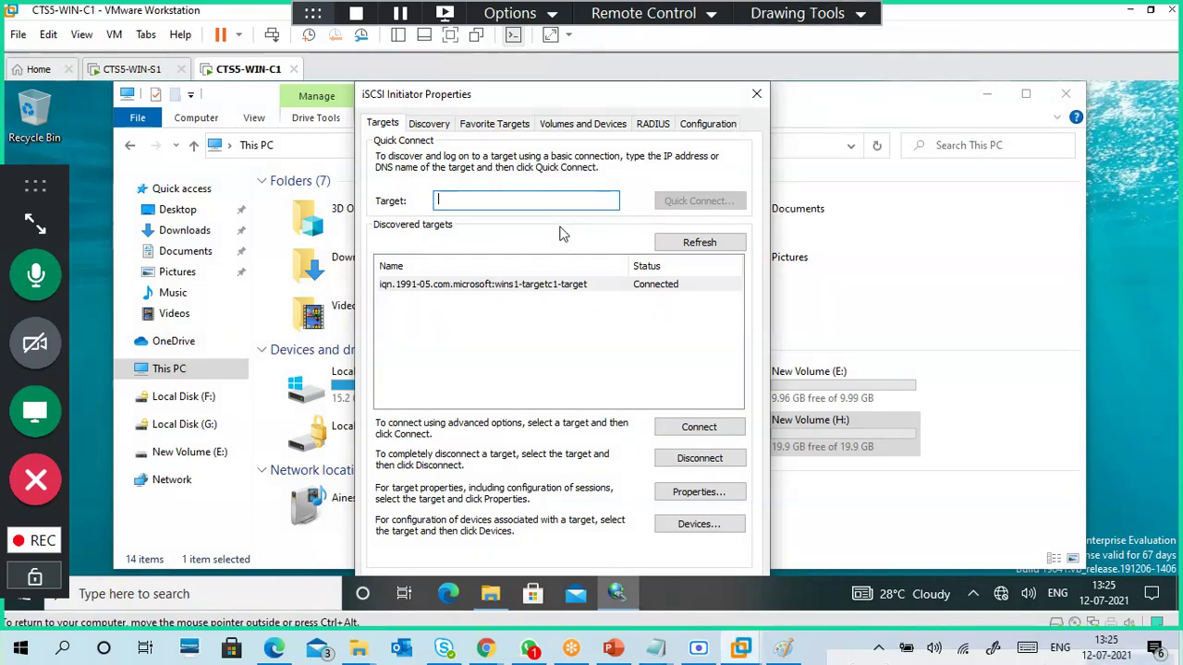
- Disconnect the client from the targetc1 iSCSI target, then switch to the CTS5-WIN-S1 server VM
left_click(545, 289)
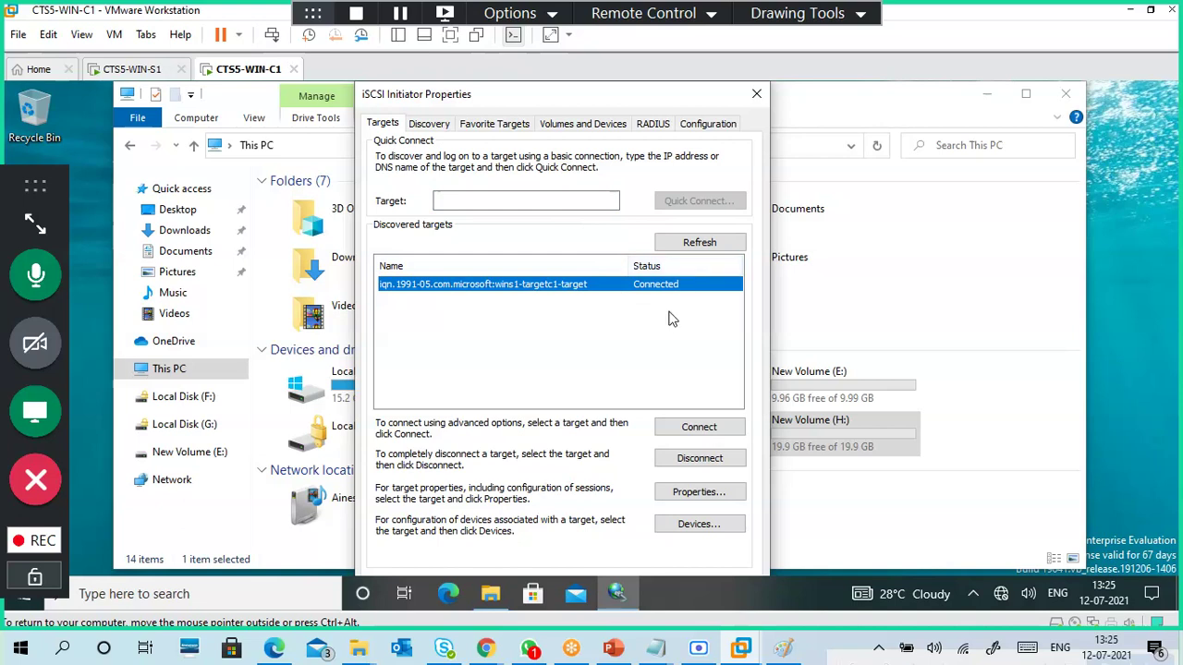
left_click(696, 466)
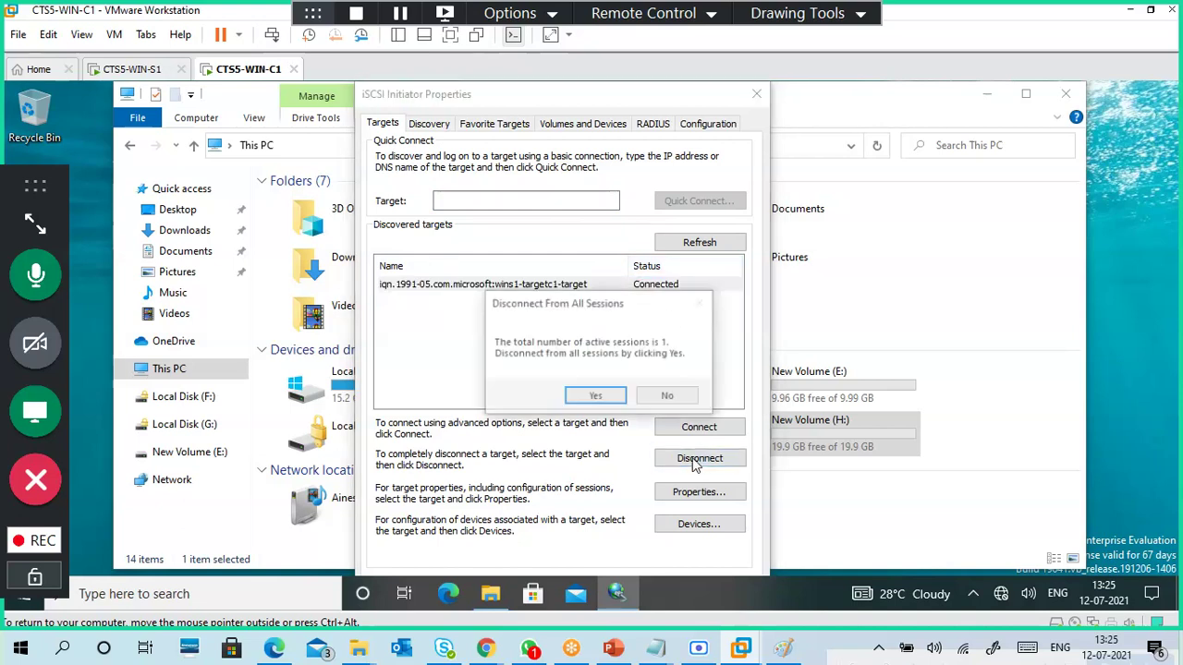
left_click(601, 397)
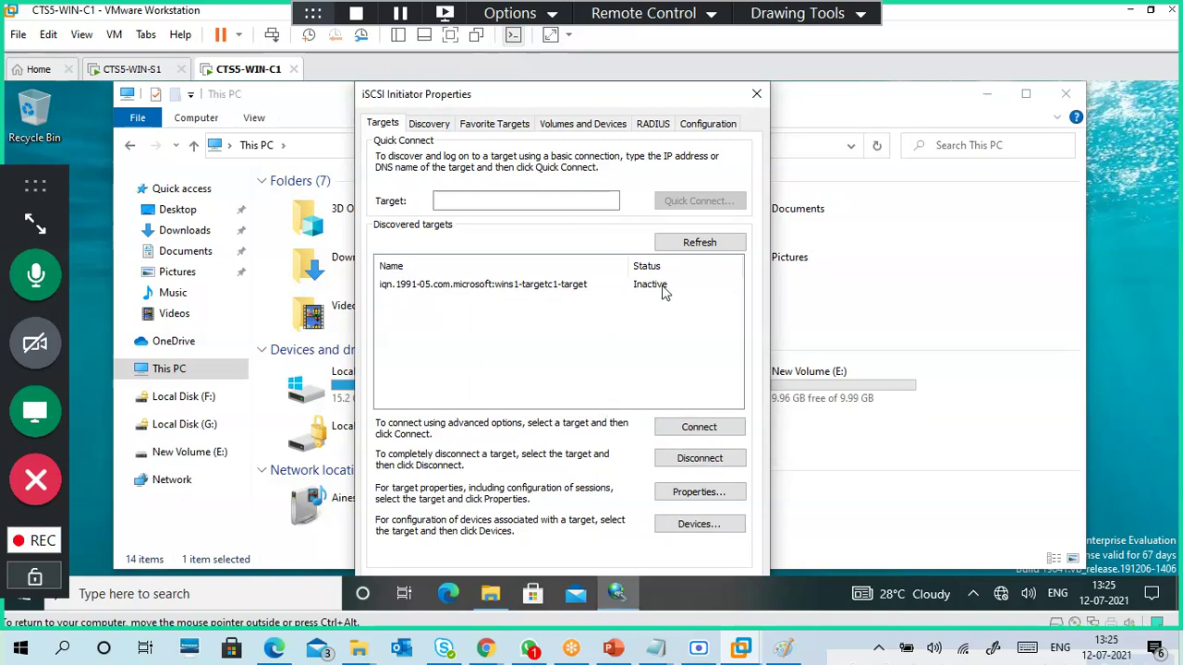
left_click(840, 109)
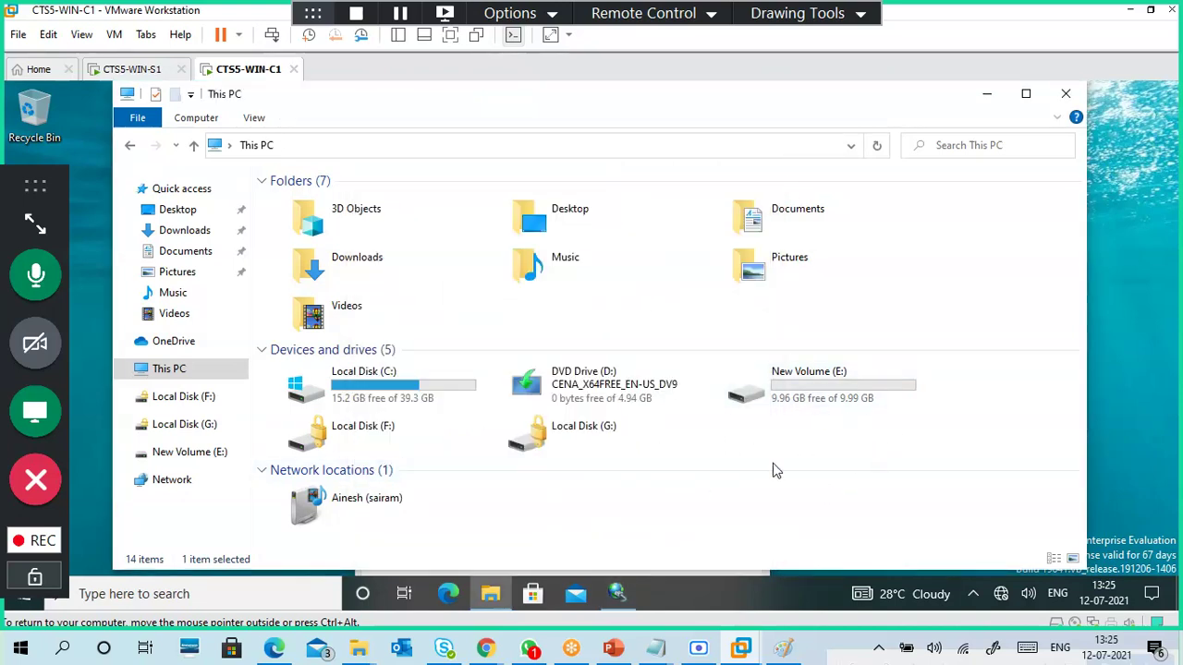
left_click(140, 71)
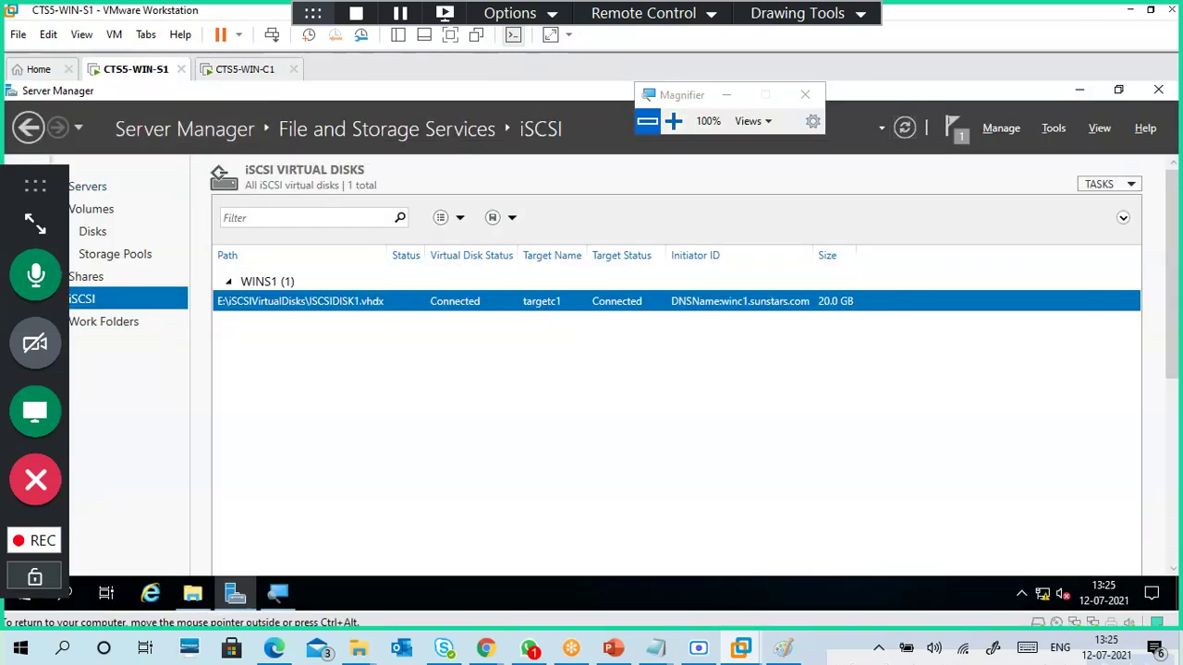
left_click(192, 593)
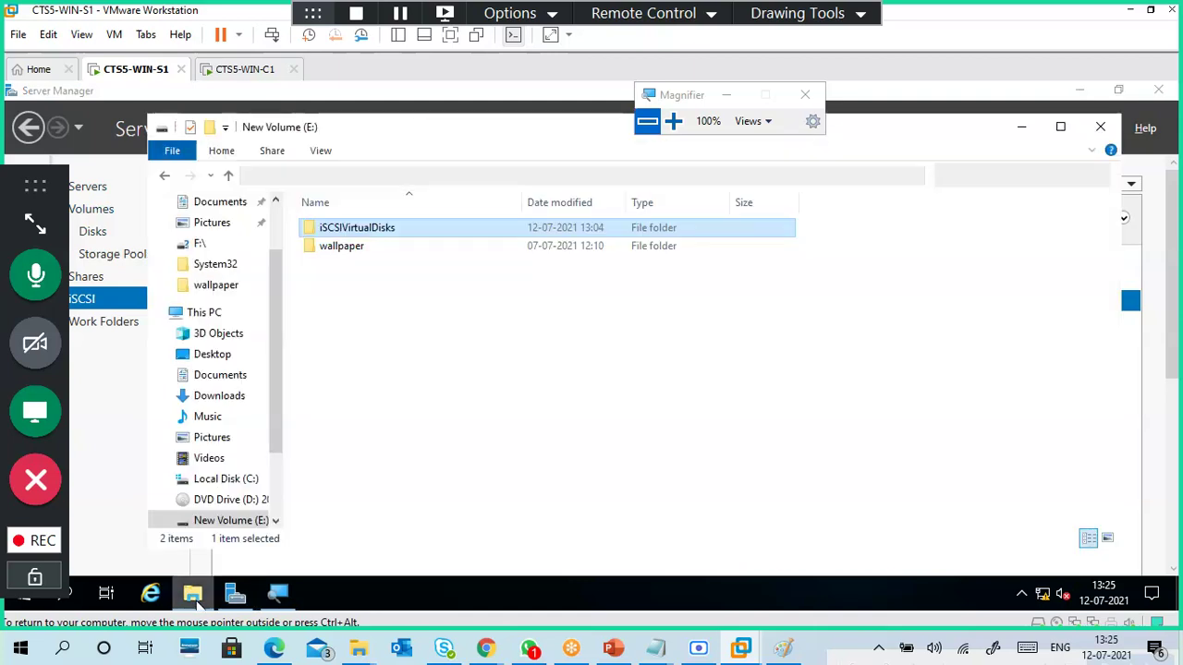
double_click(431, 232)
left_click(434, 239)
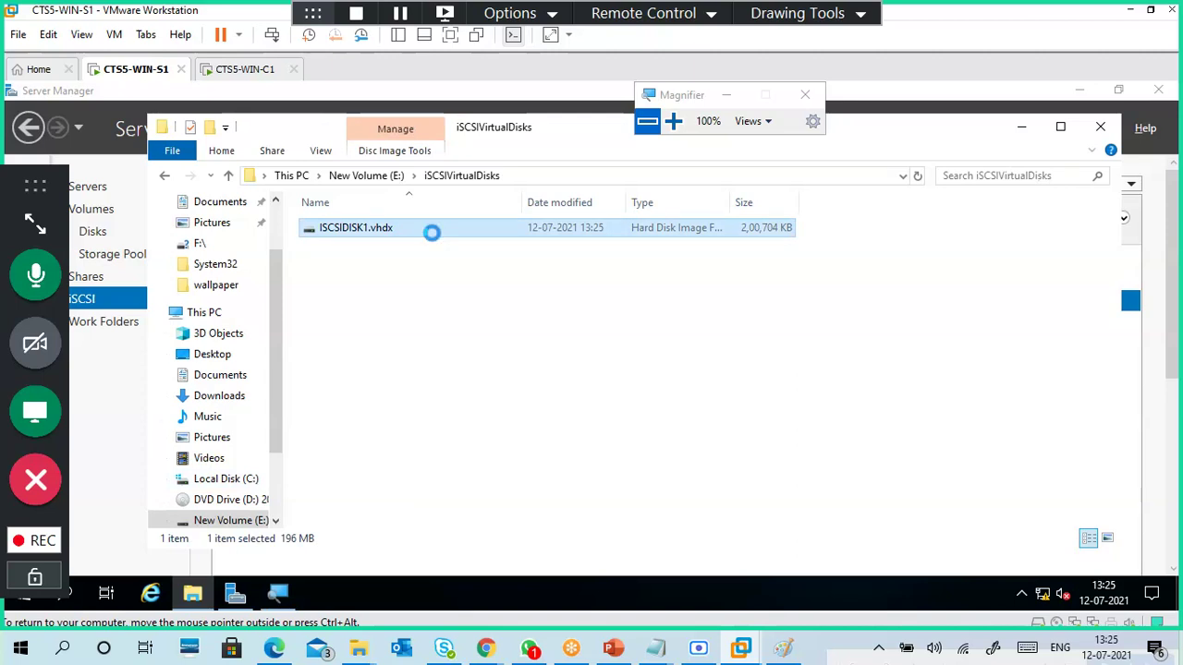
right_click(431, 239)
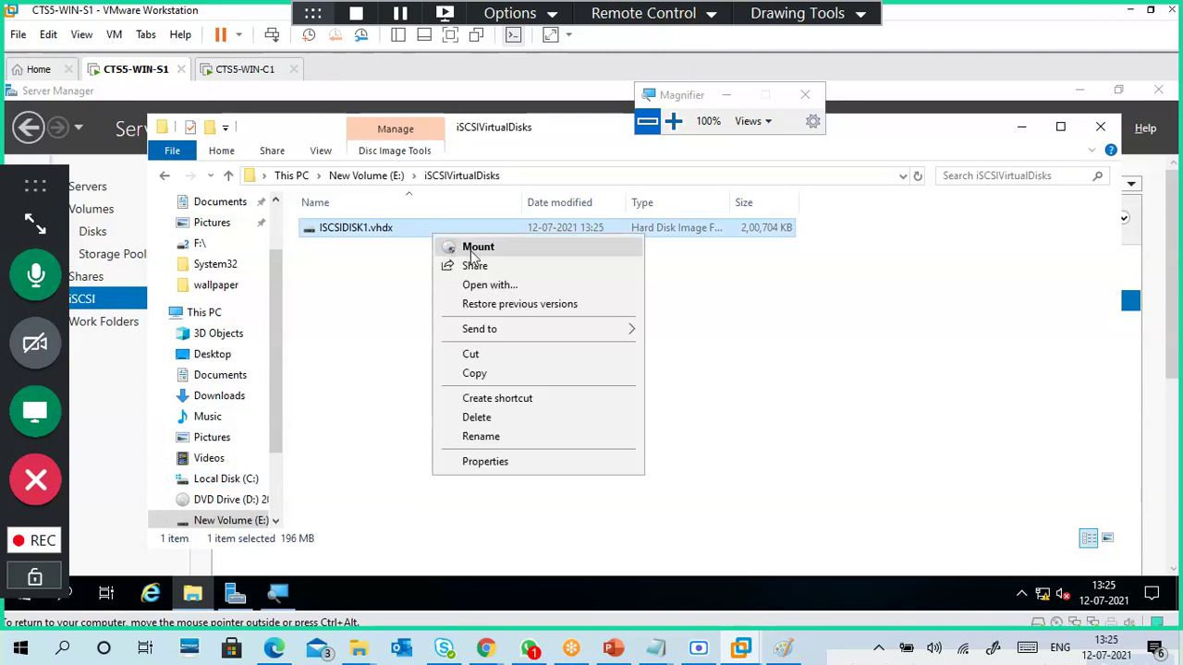
left_click(470, 252)
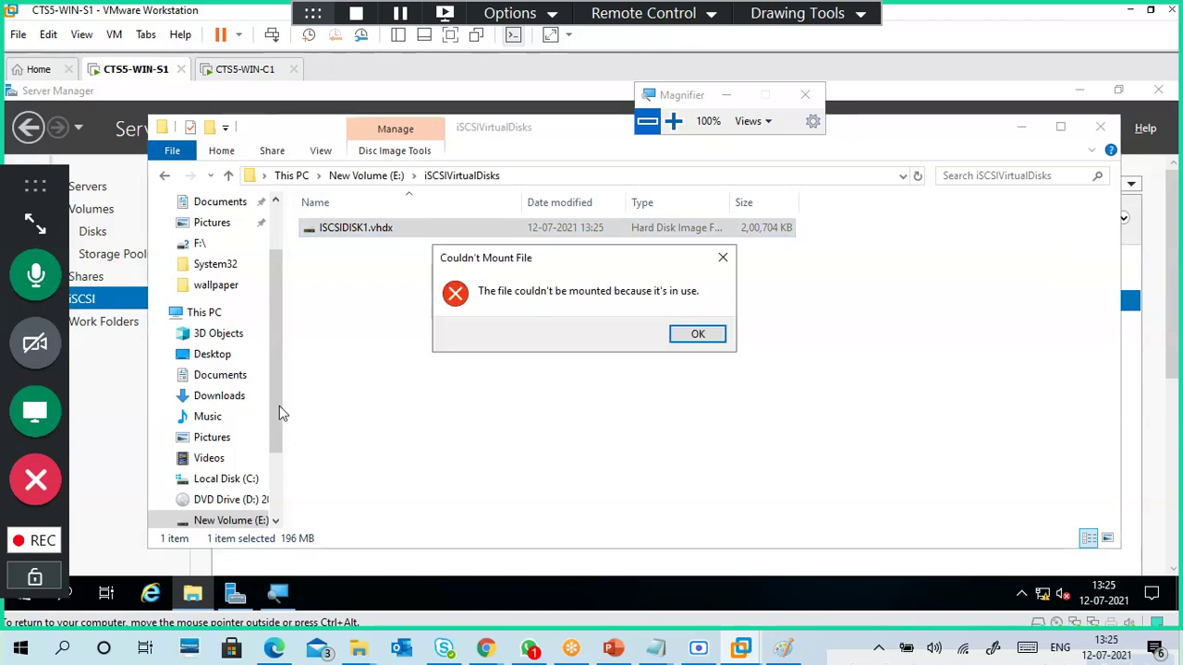
left_click(678, 336)
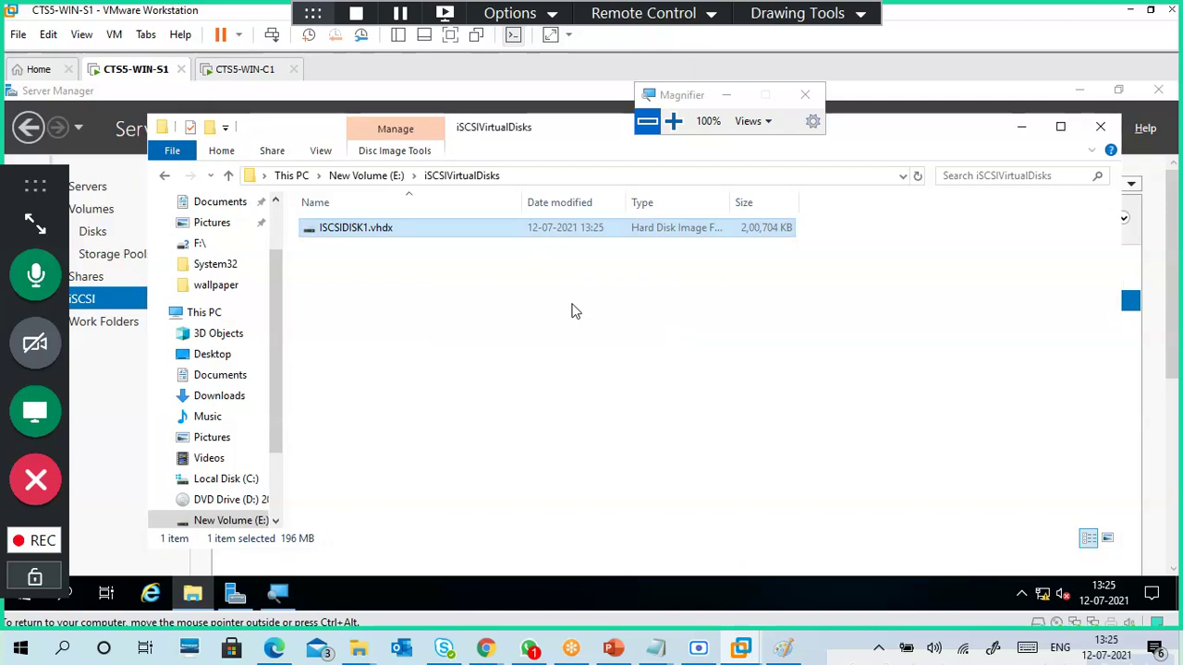
left_click(1018, 132)
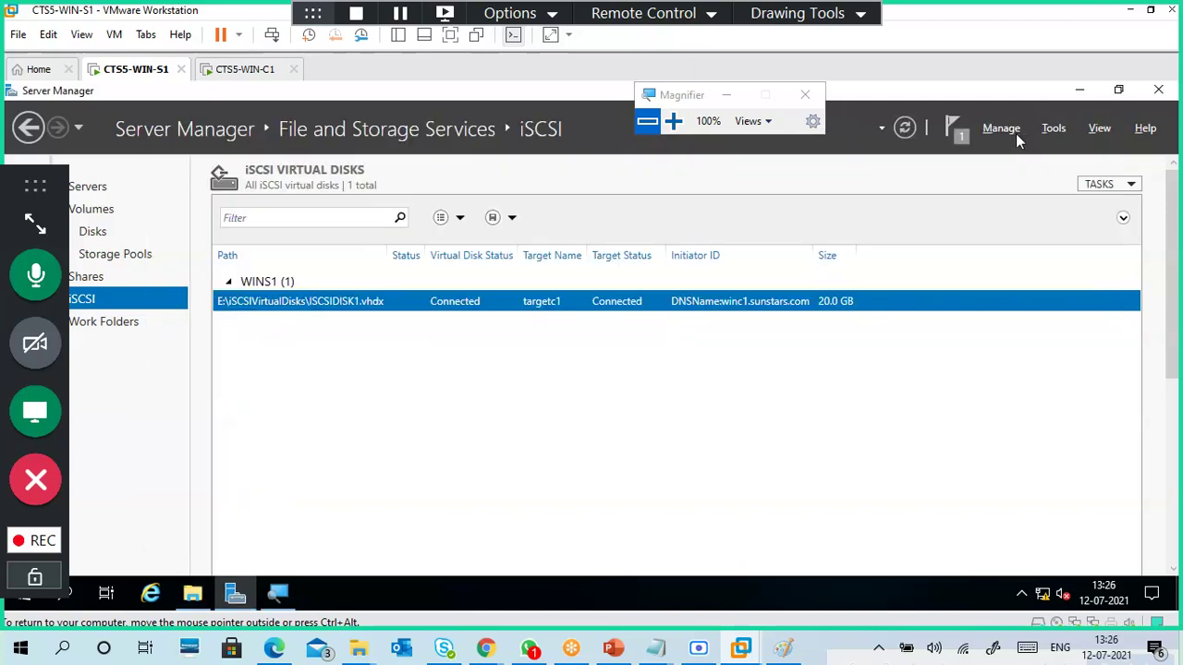
- Refresh the iSCSI disk list to show ISCSIDISK1.vhdx Not Connected, then reselect it in iSCSIVirtualDisks
left_click(905, 127)
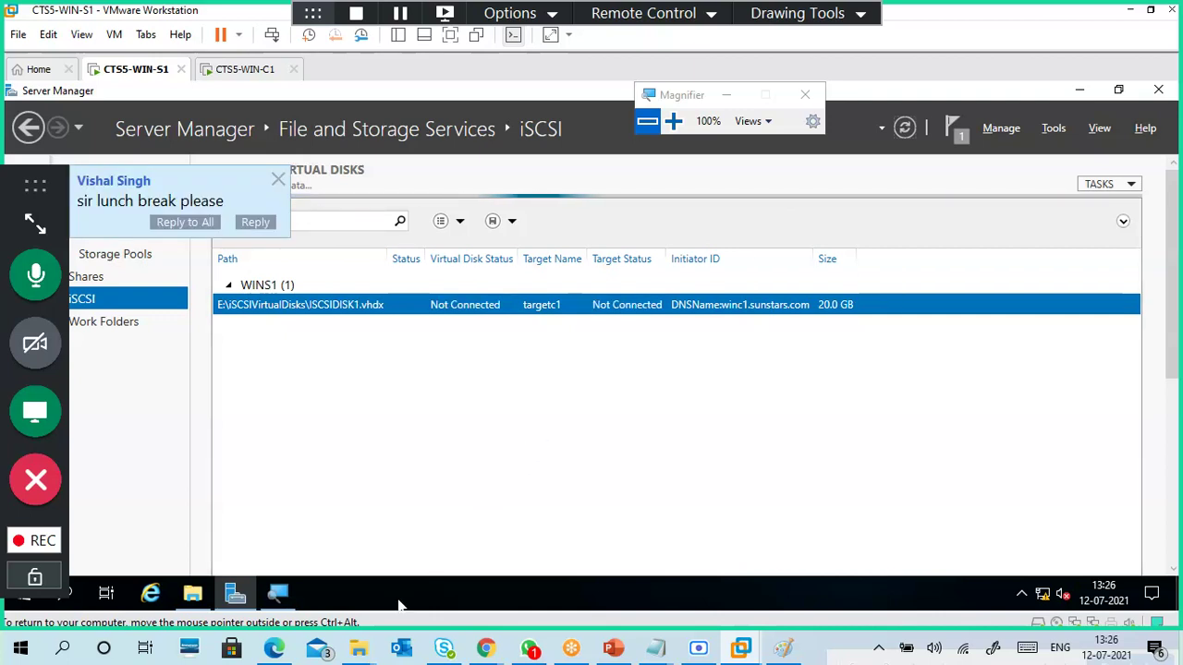
left_click(189, 592)
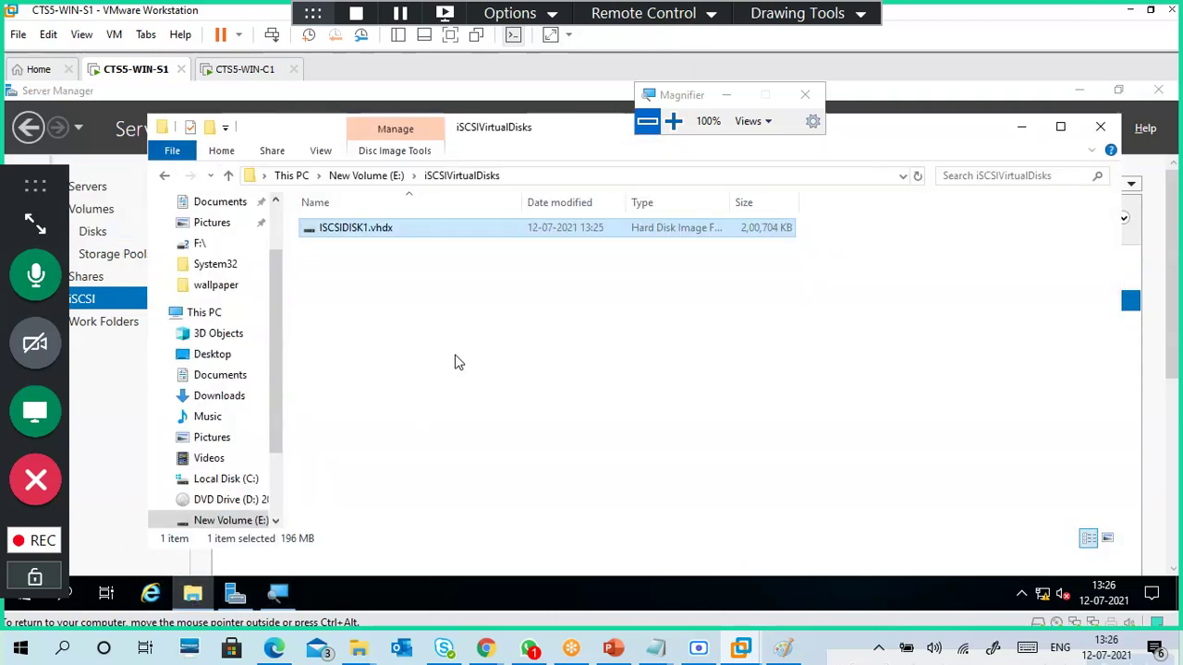
left_click(455, 356)
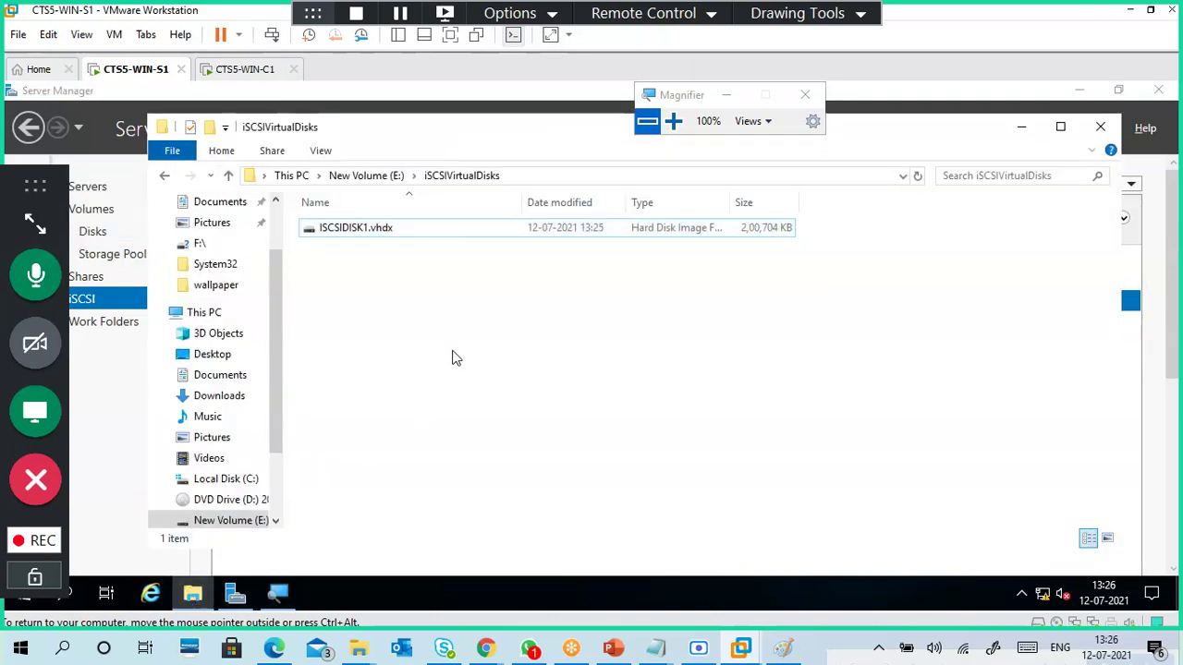
left_click(420, 233)
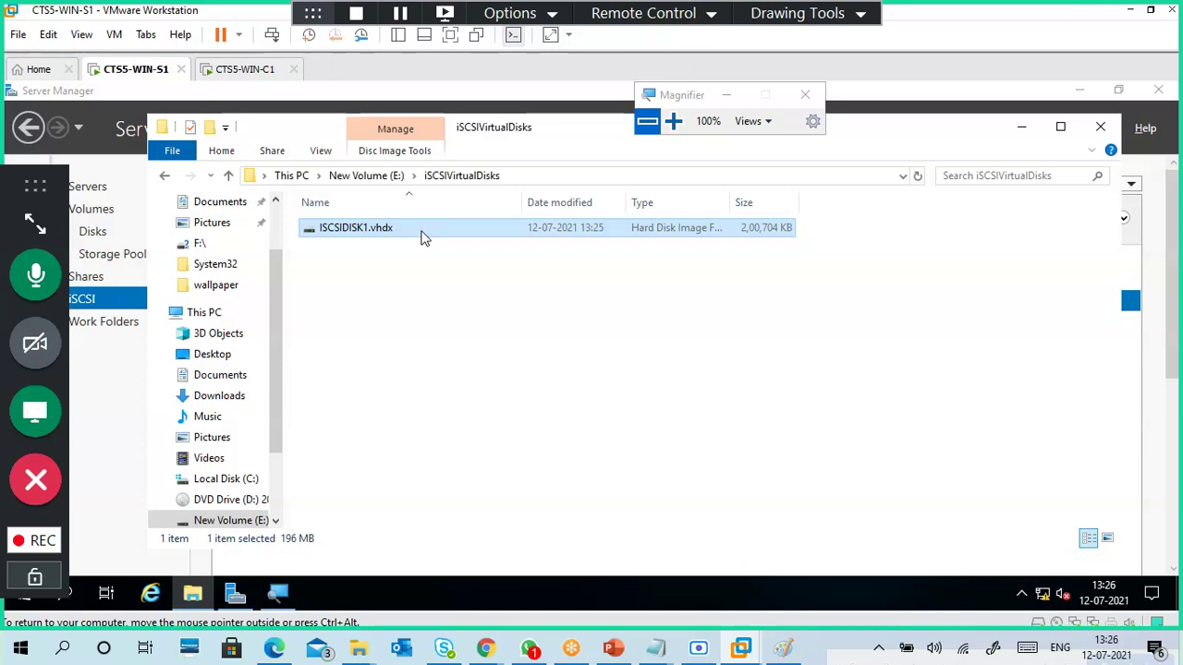
left_click(861, 15)
left_click(792, 58)
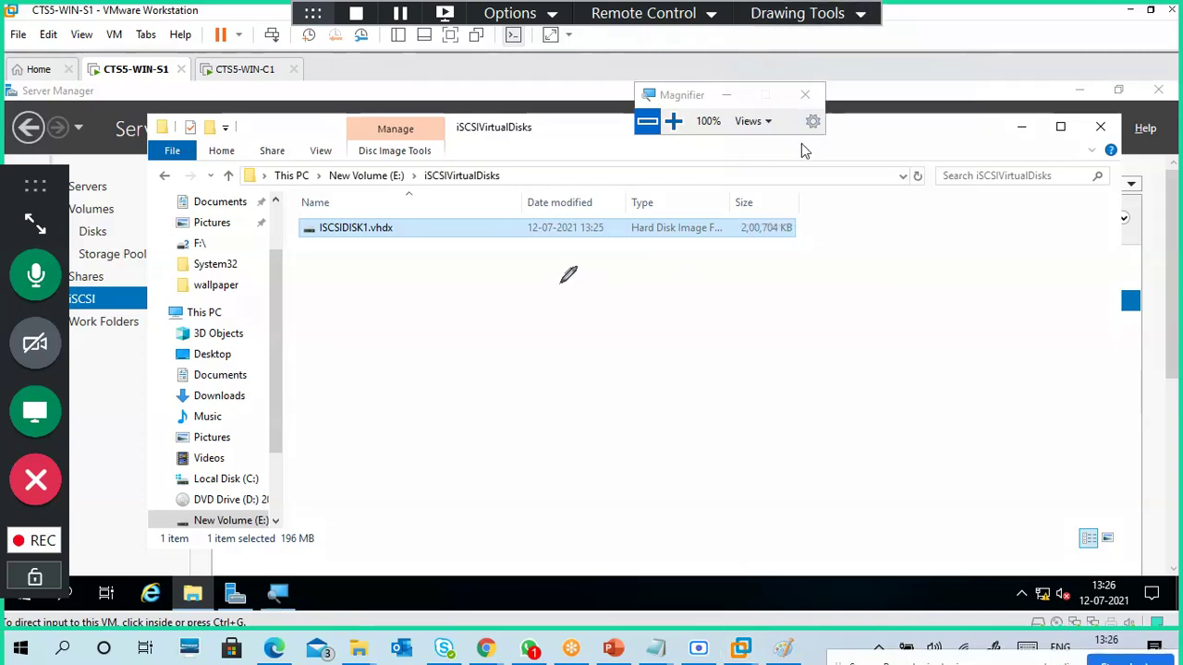
left_click_drag(559, 282, 577, 318)
left_click(579, 313)
mouse_move(601, 279)
left_mouse_down()
mouse_move(601, 303)
mouse_move(612, 281)
mouse_move(701, 273)
mouse_move(746, 246)
left_mouse_up()
left_click(704, 270)
left_click(701, 260)
left_click_drag(694, 297, 771, 265)
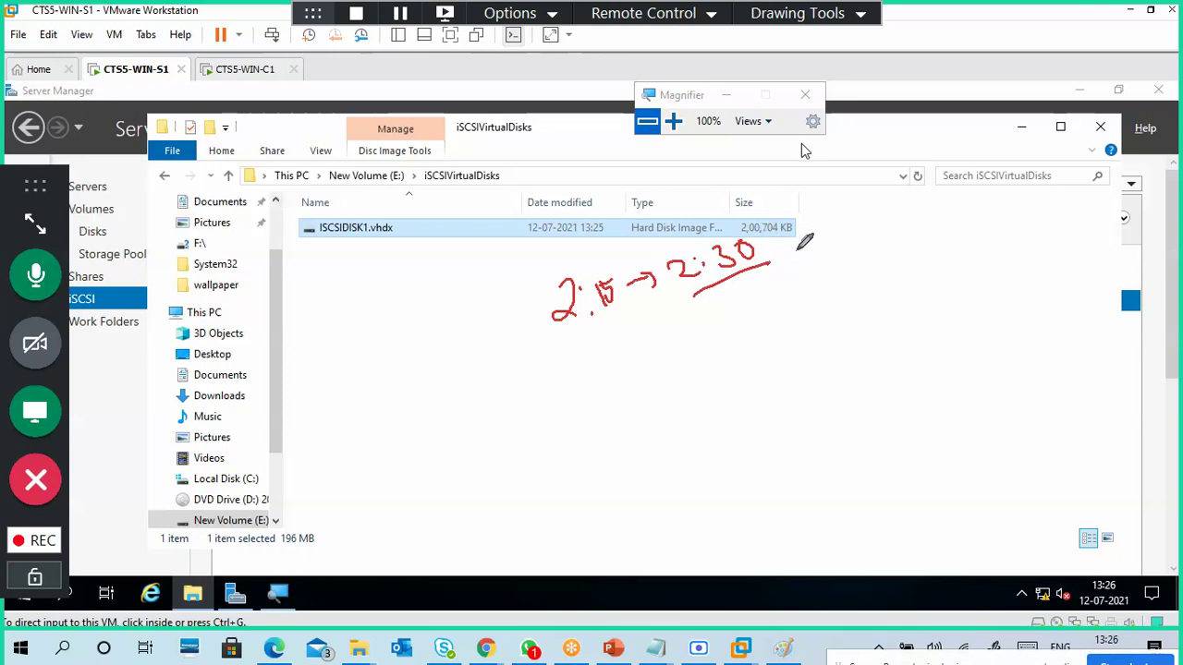
mouse_move(765, 247)
left_mouse_down()
mouse_move(849, 214)
mouse_move(845, 233)
mouse_move(860, 197)
left_mouse_up()
left_click(819, 211)
left_click(821, 224)
left_click_drag(718, 287, 894, 216)
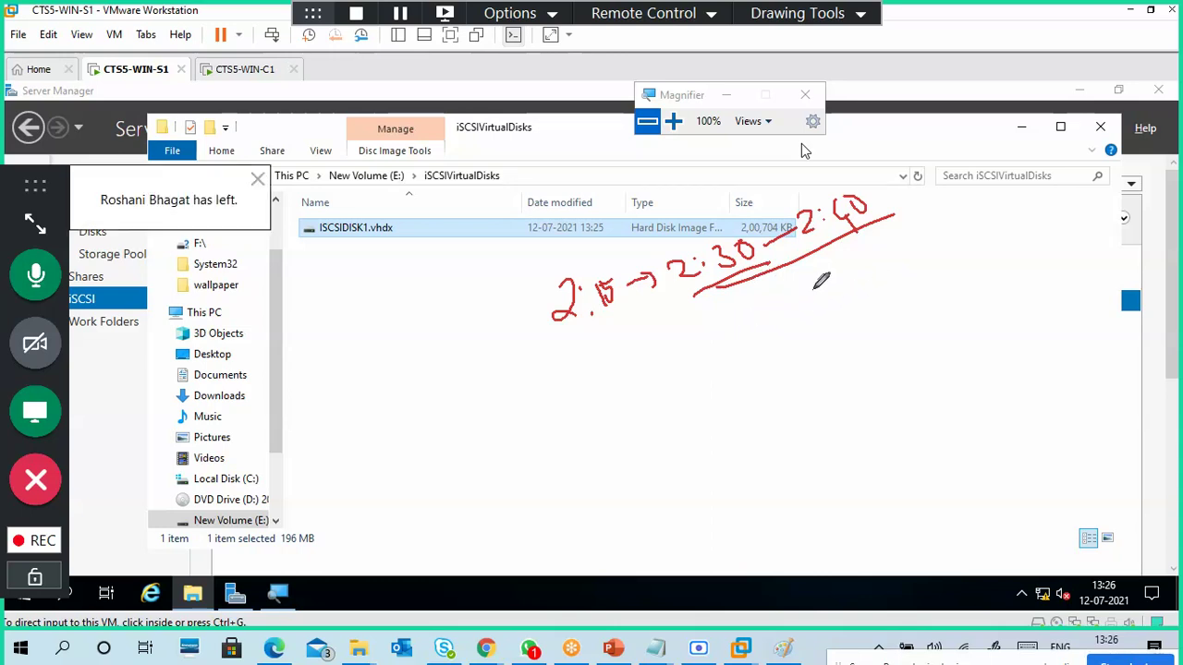
left_click_drag(650, 366, 792, 344)
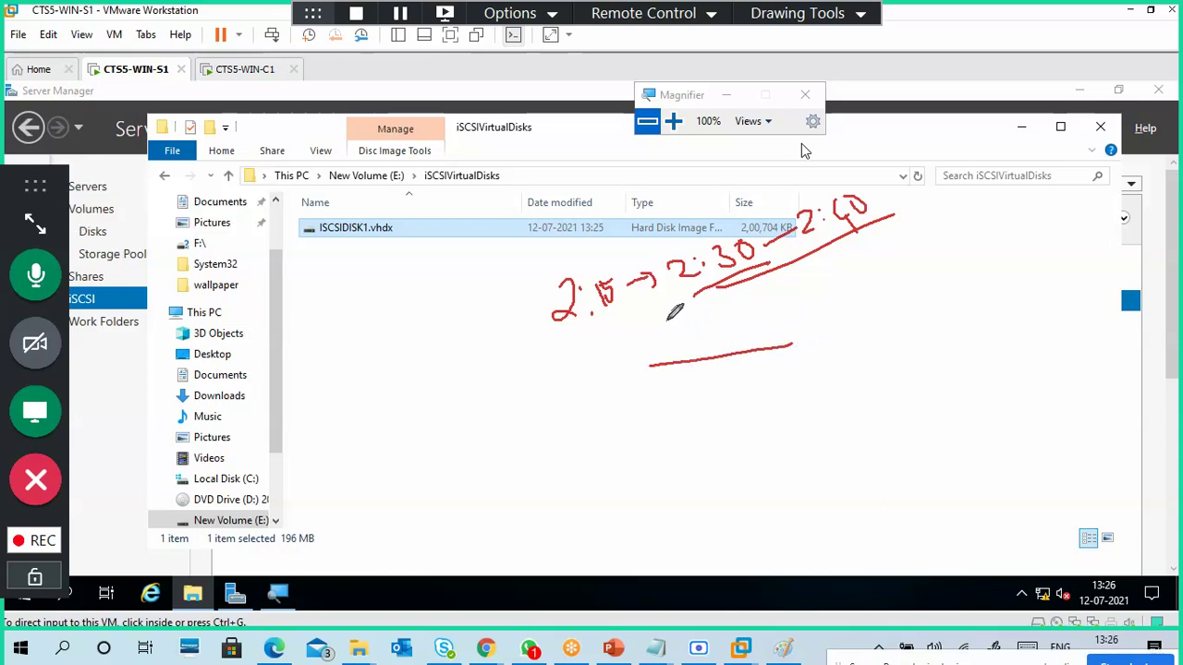
left_click_drag(669, 317, 694, 424)
left_click_drag(699, 312, 719, 416)
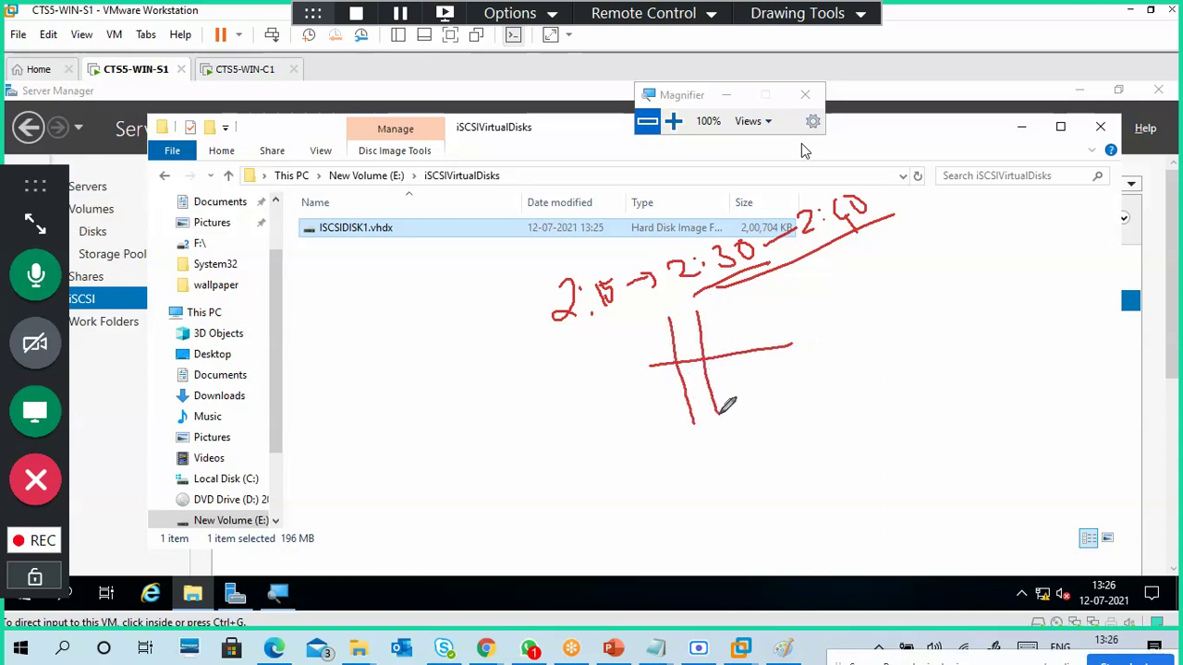
left_click_drag(730, 313, 752, 397)
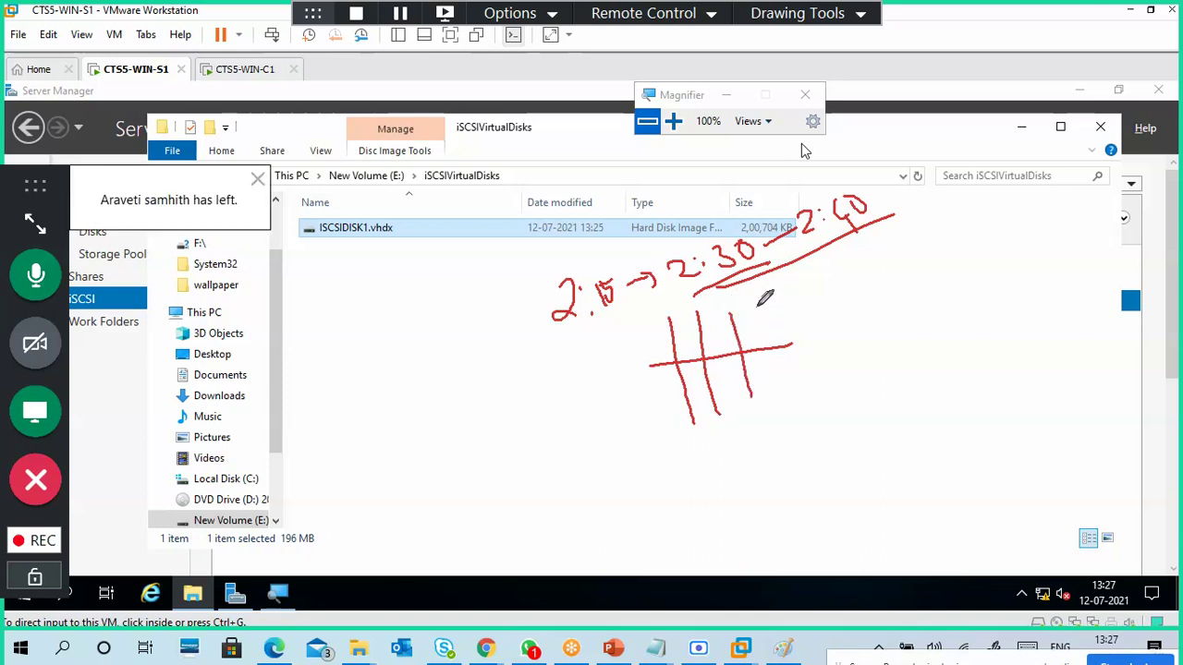
left_click_drag(763, 306, 796, 394)
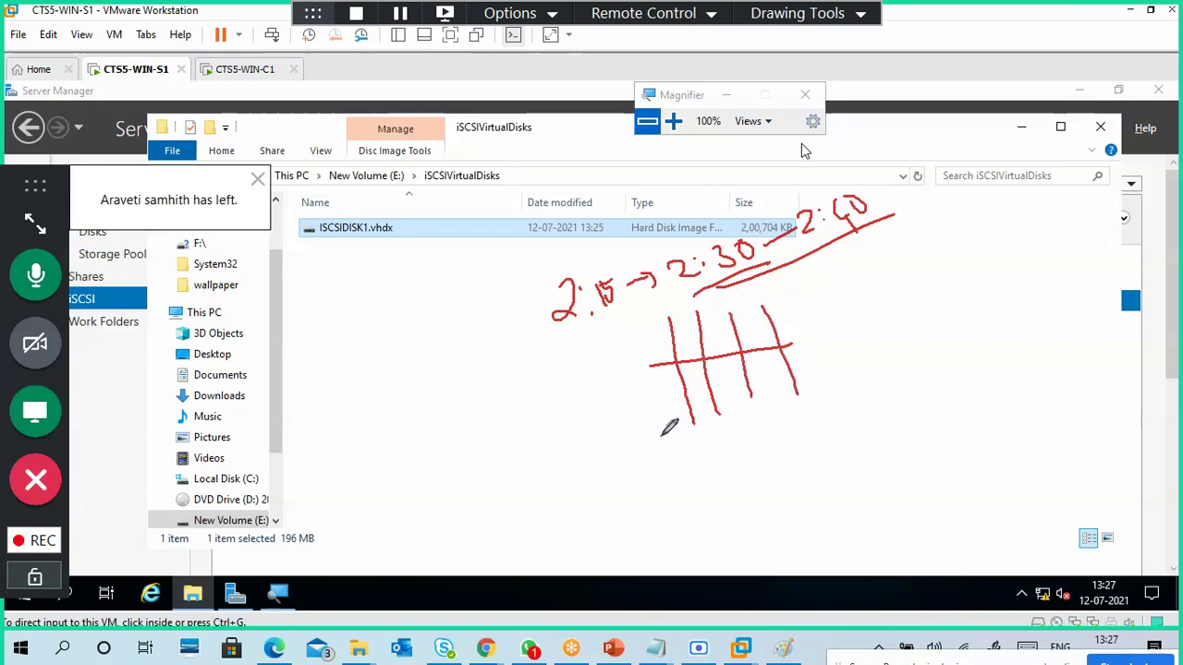
mouse_move(662, 435)
left_mouse_down()
mouse_move(891, 373)
mouse_move(834, 296)
mouse_move(699, 307)
mouse_move(667, 430)
mouse_move(817, 414)
left_mouse_up()
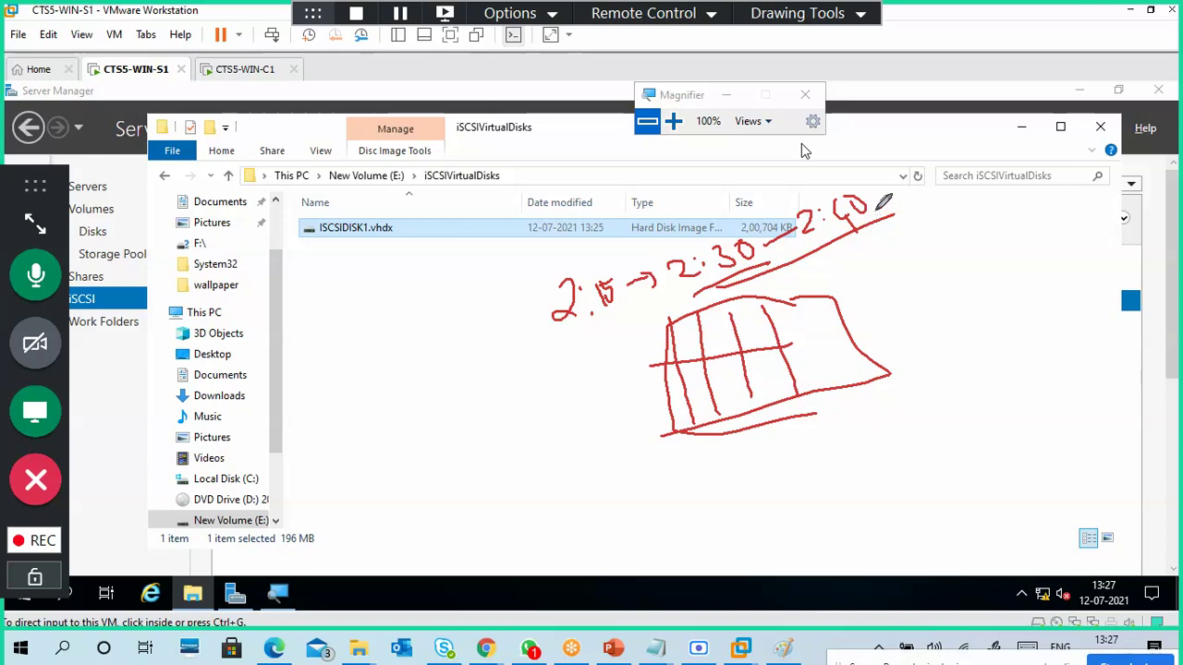
left_click(860, 16)
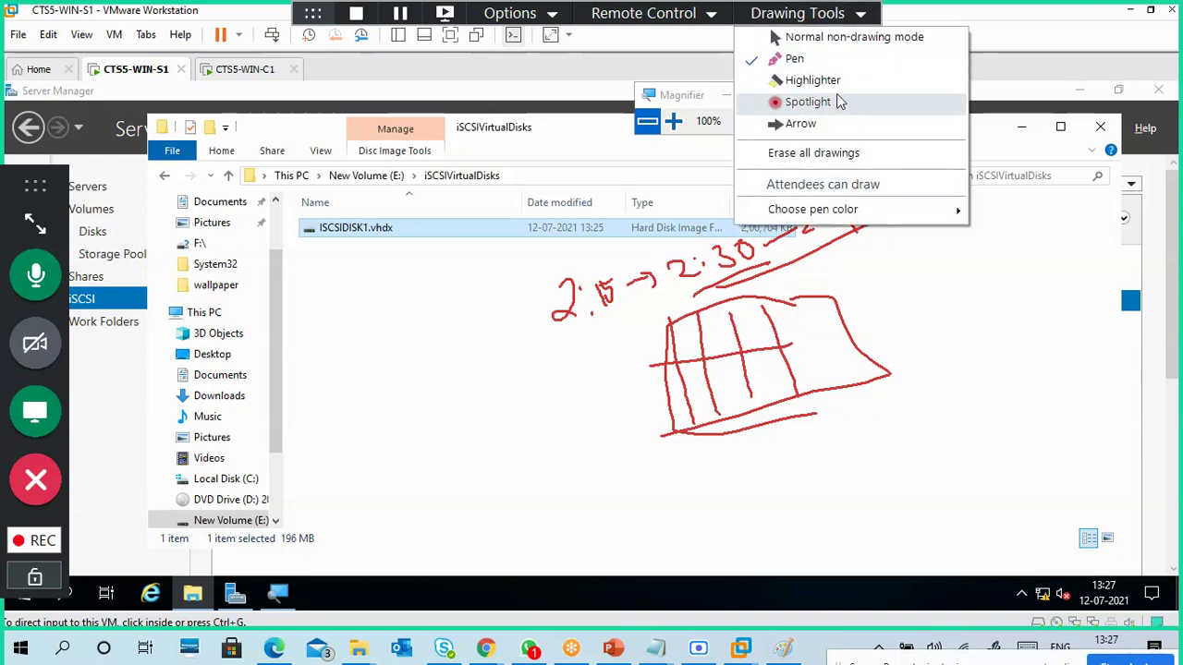
left_click(850, 153)
left_click(859, 15)
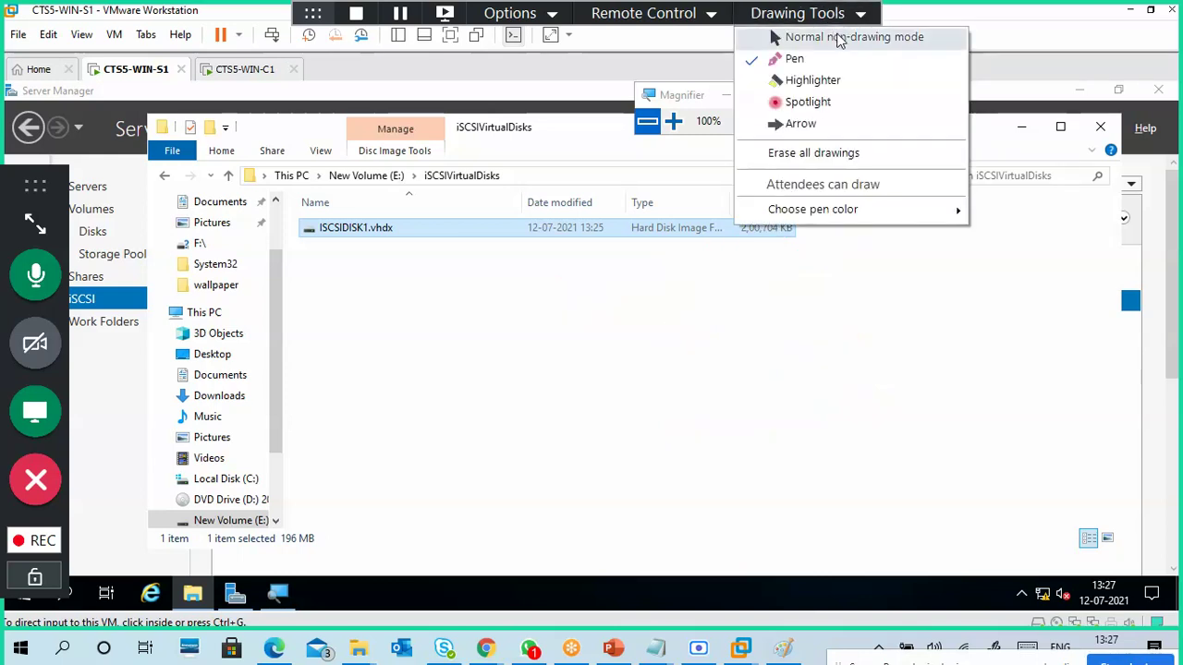
left_click(837, 36)
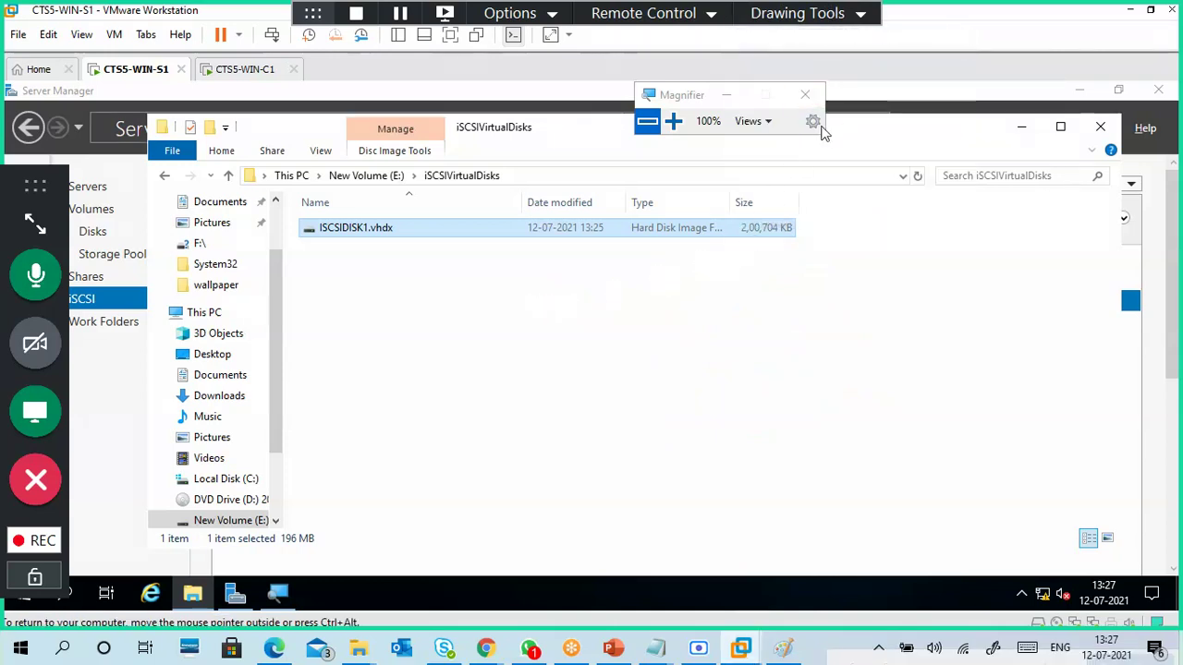
right_click(471, 237)
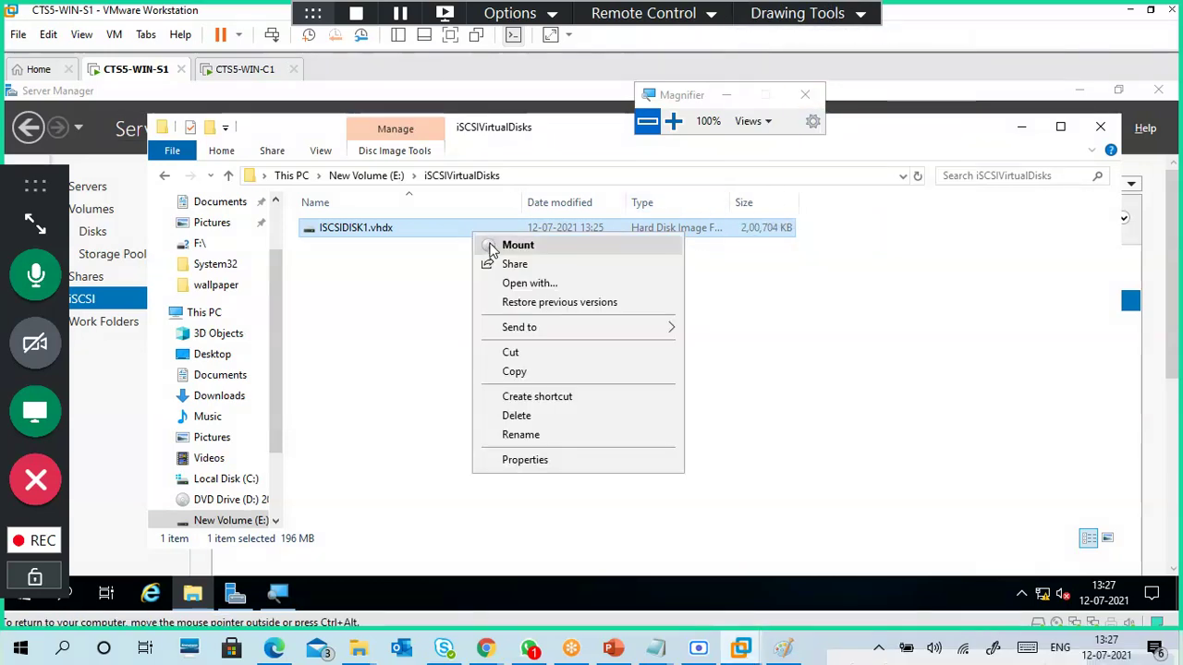
left_click(491, 246)
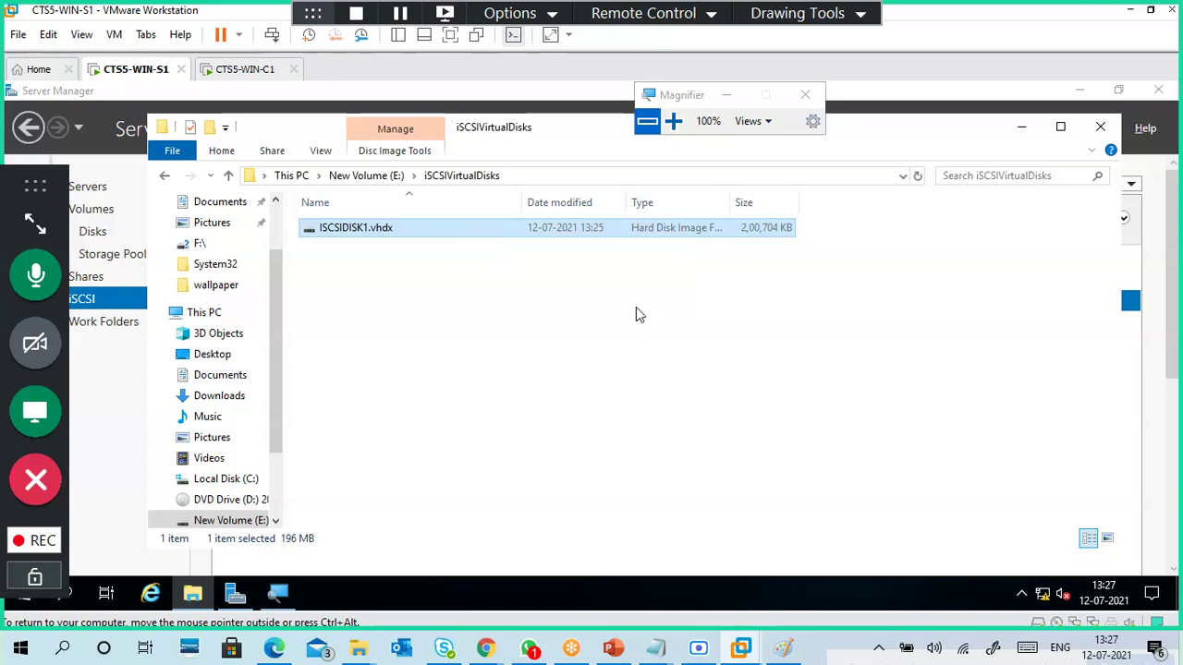
left_click(681, 334)
left_click(918, 176)
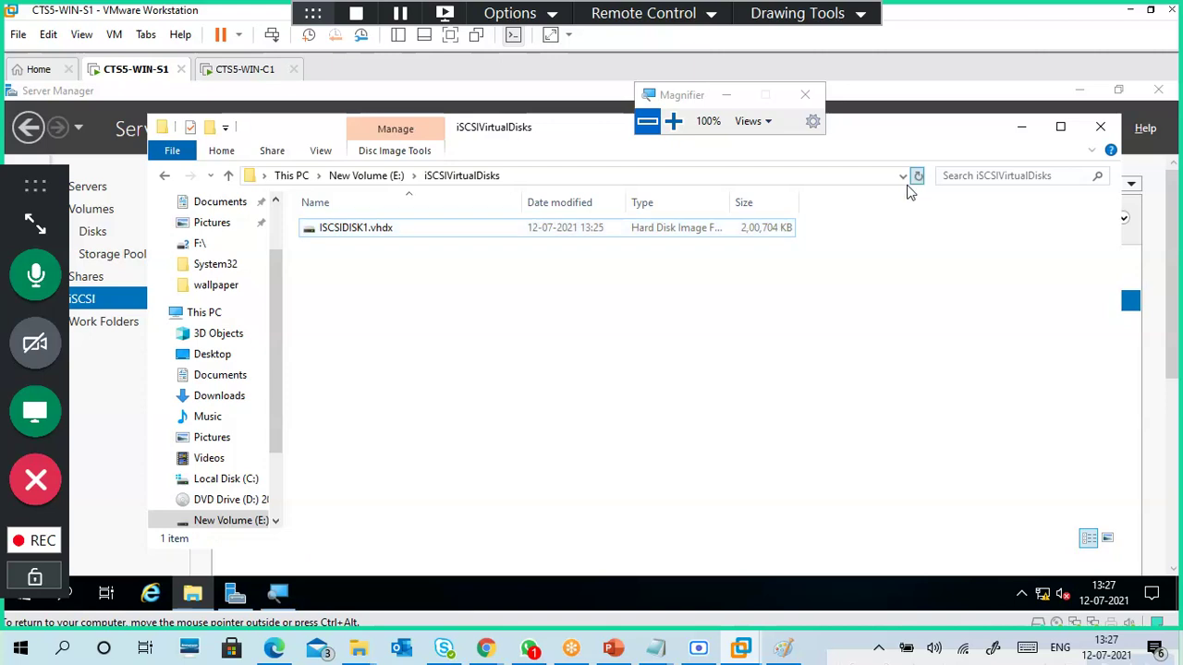
right_click(467, 233)
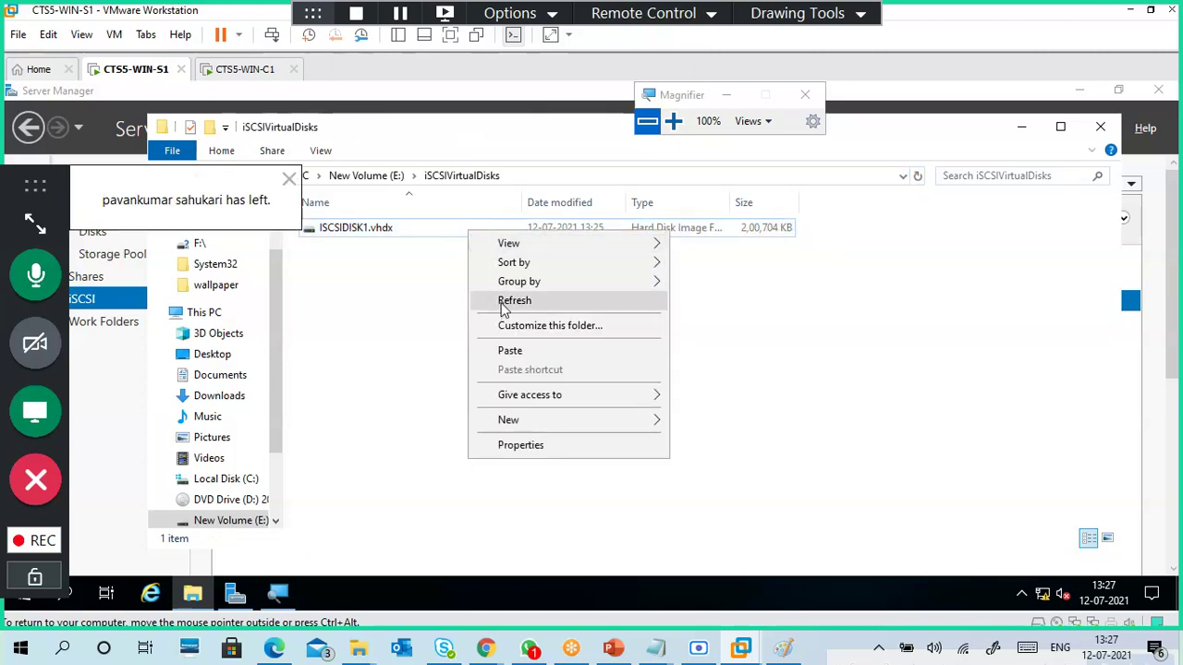